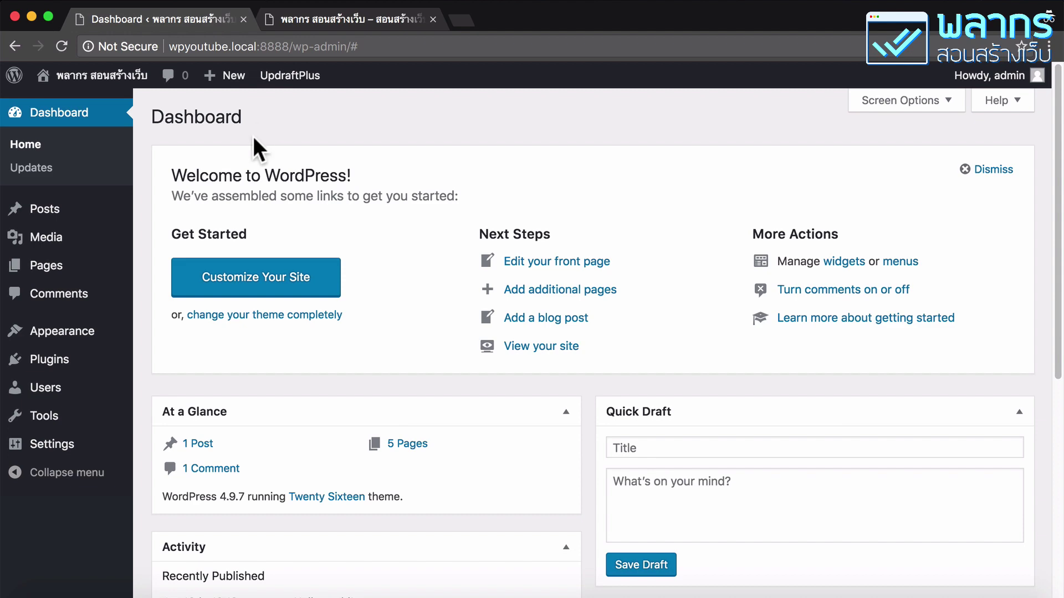
# Step: Search the WordPress plugin directory for "accordion"
pyautogui.moveTo(91, 371)
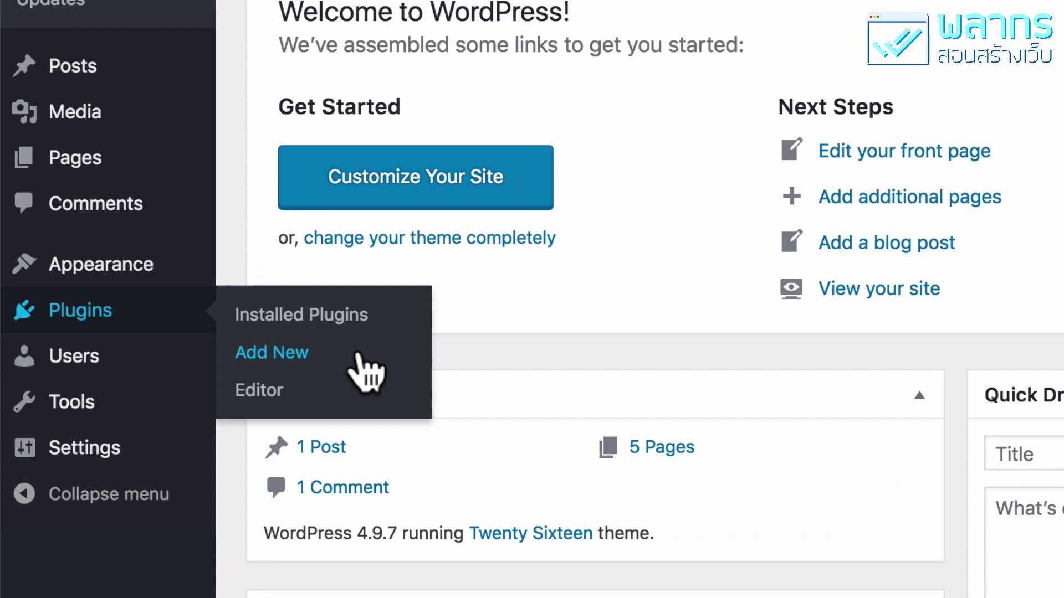
pyautogui.click(359, 360)
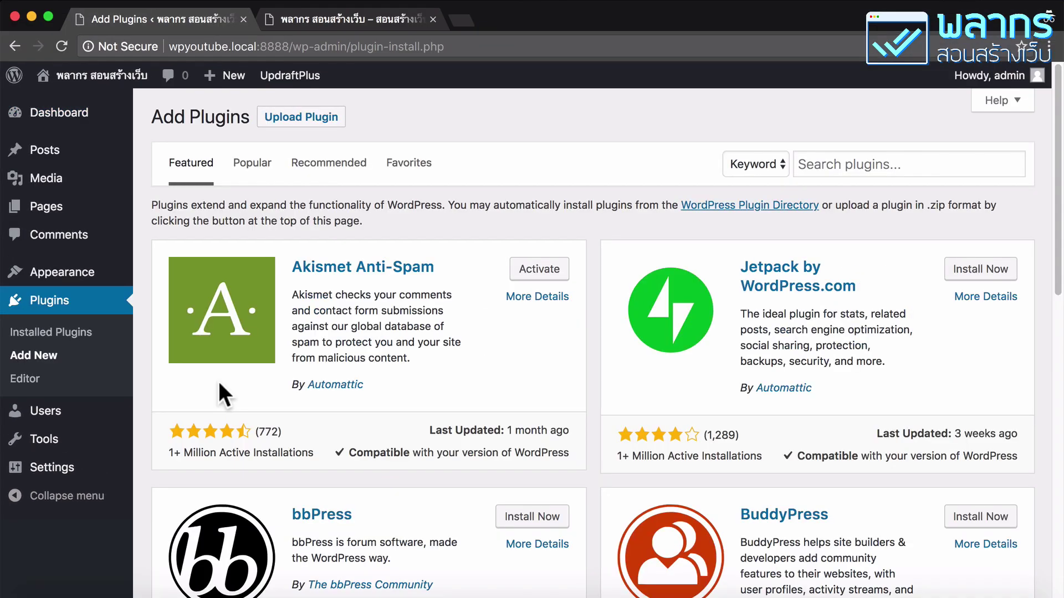
pyautogui.click(852, 164)
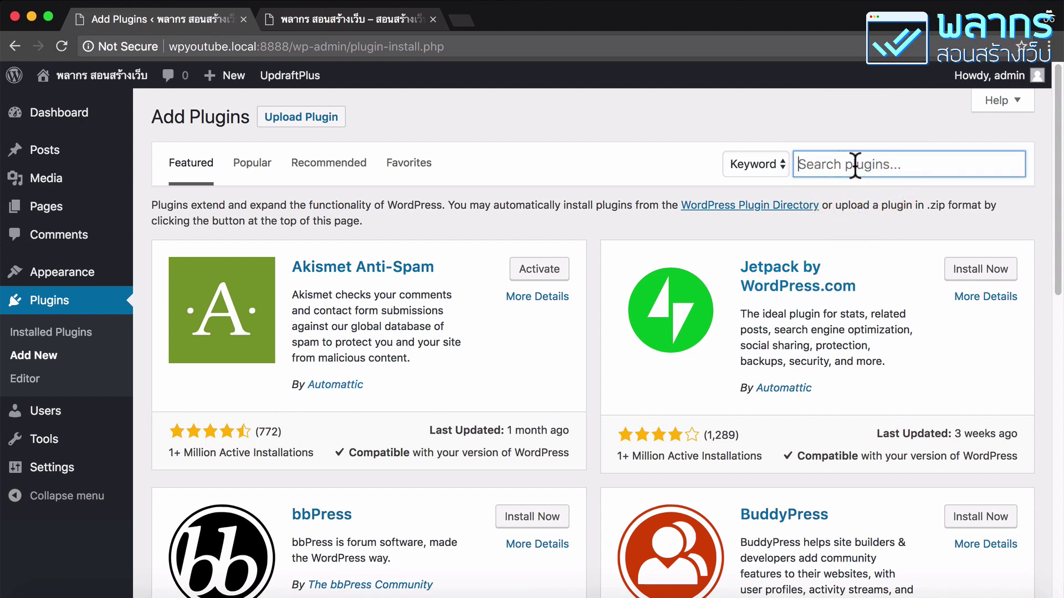
pyautogui.write('aacordion')
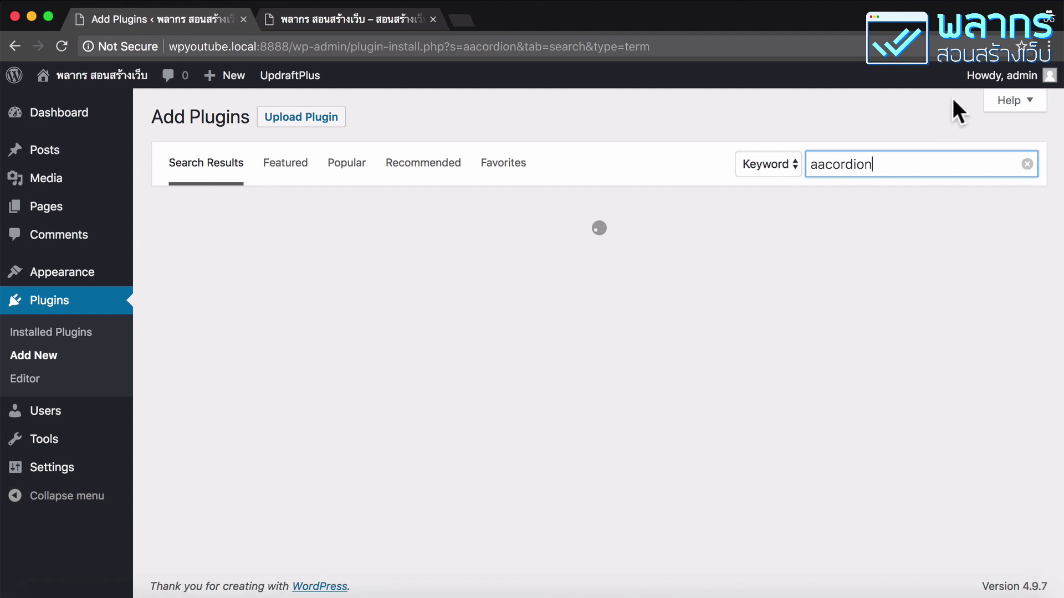
pyautogui.click(823, 164)
pyautogui.press('BackSpace')
pyautogui.write('c')
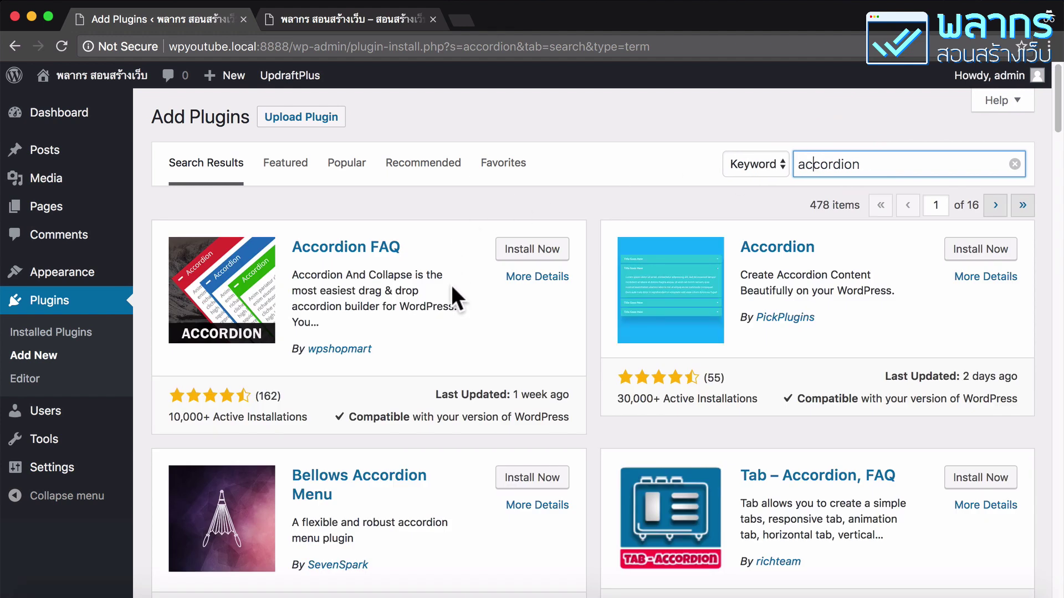
# Step: Install and activate the Accordion plugin by PickPlugins from the search results
pyautogui.scroll(-2, 476, 314)
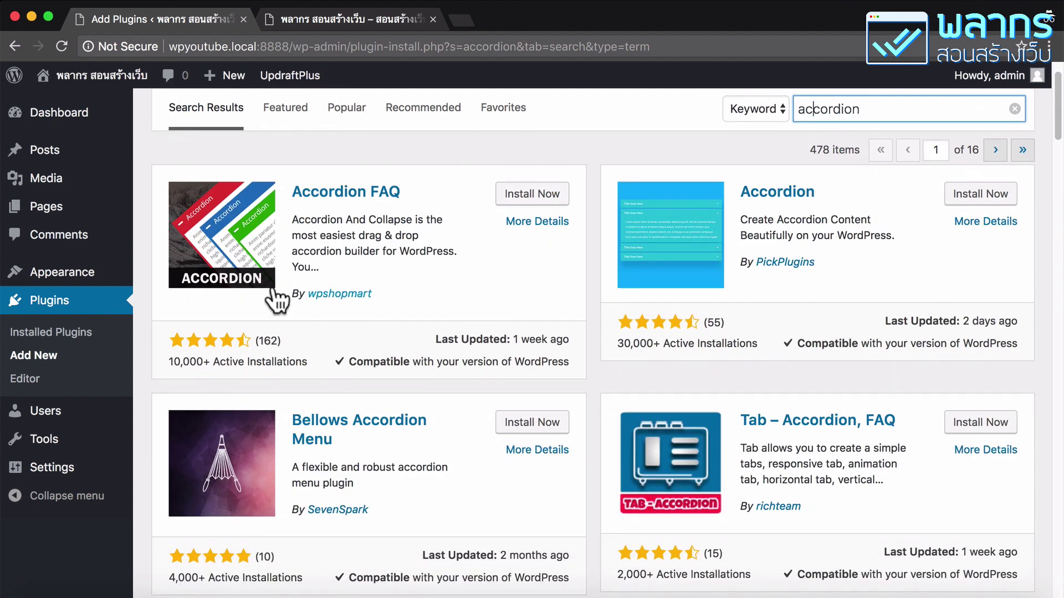
pyautogui.scroll(1, 493, 287)
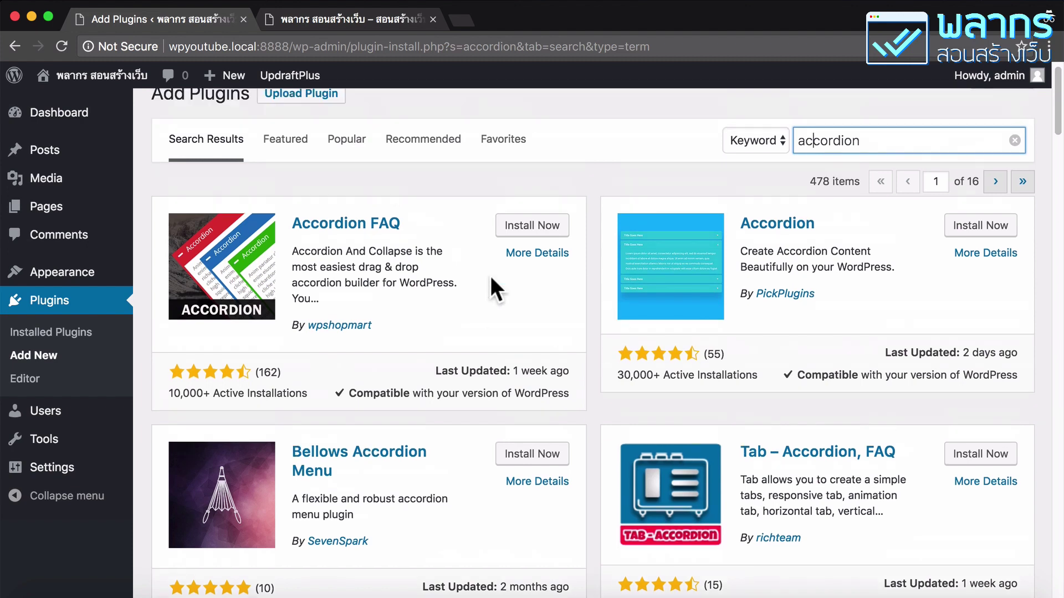
pyautogui.scroll(1, 490, 275)
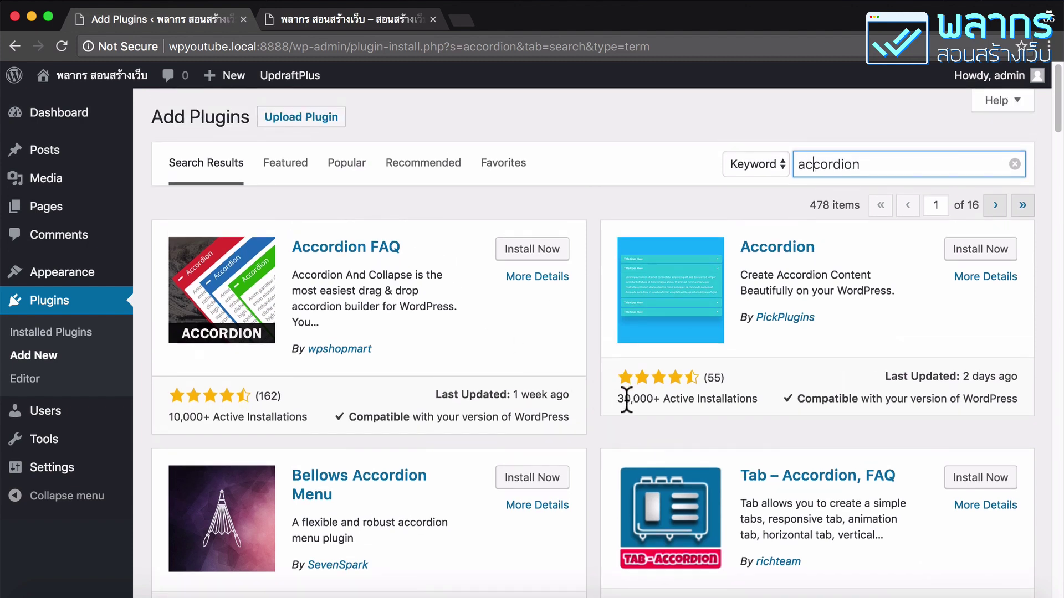
pyautogui.moveTo(618, 399); pyautogui.dragTo(696, 399)
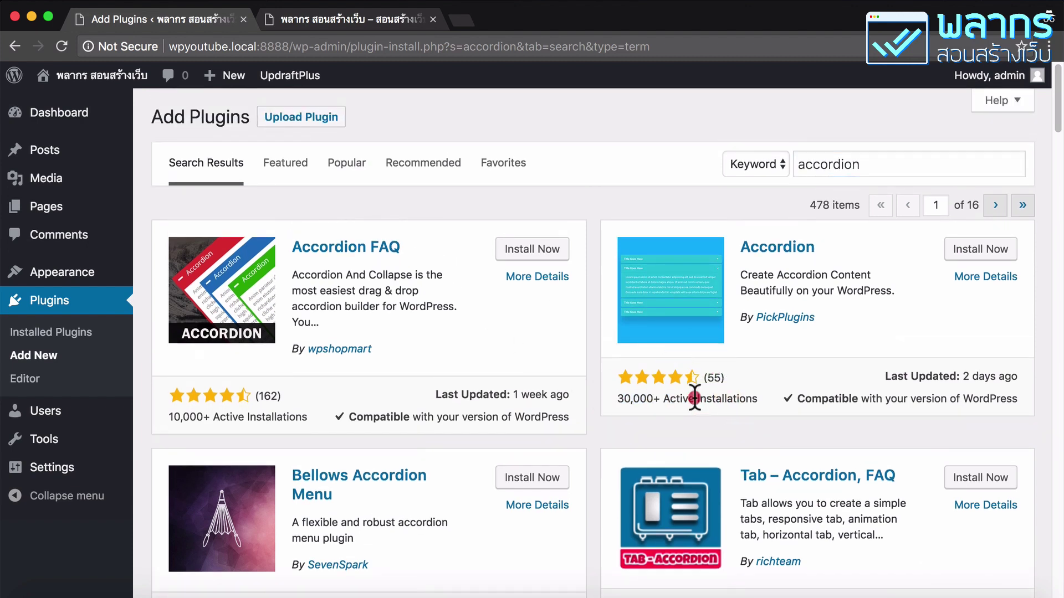
pyautogui.click(695, 399)
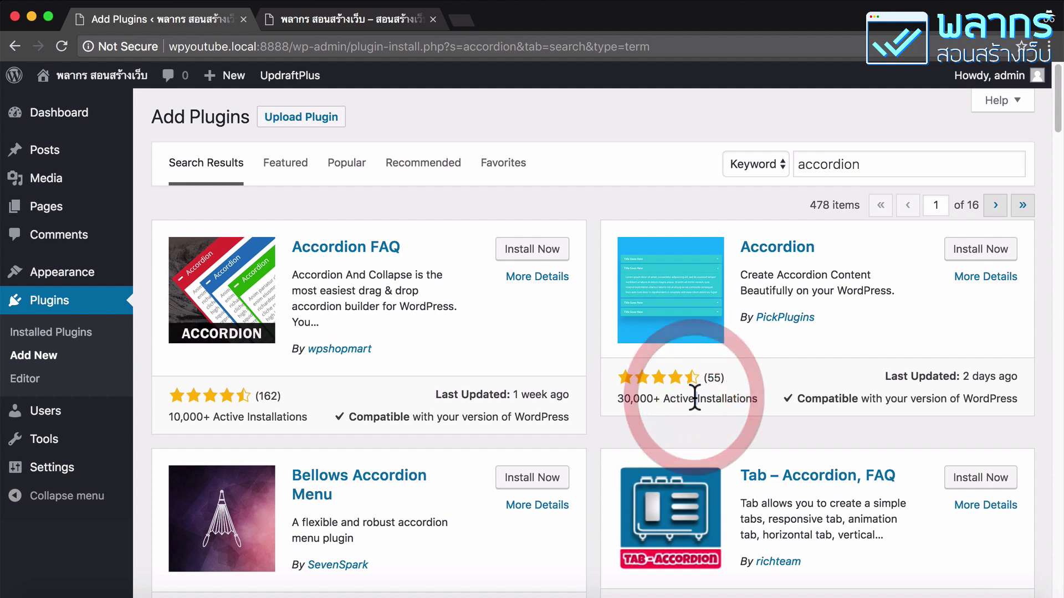
pyautogui.click(995, 255)
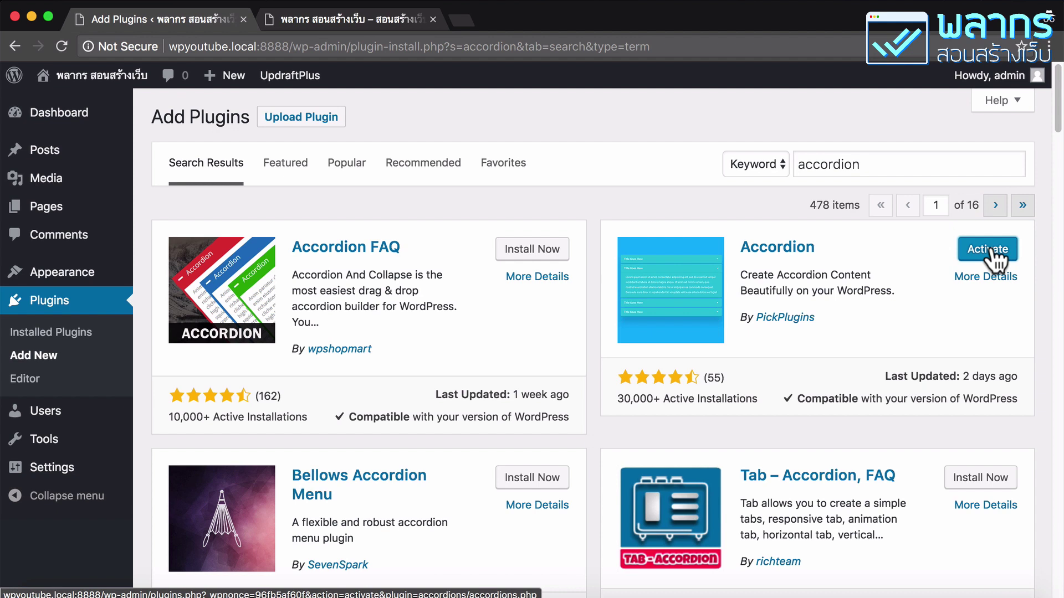
pyautogui.click(995, 256)
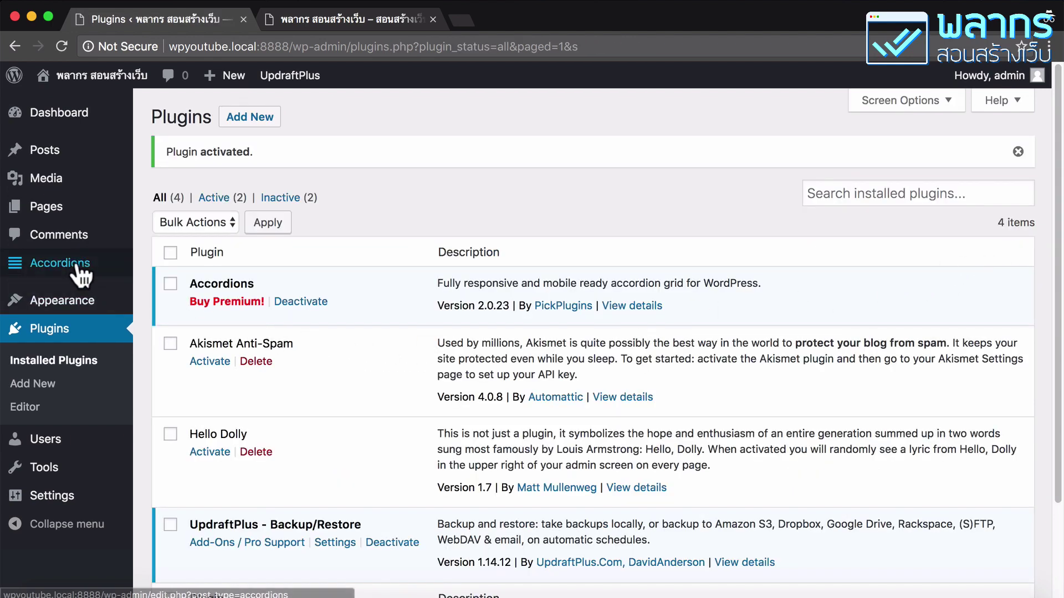
# Step: Create a new accordion titled "คำถามที่ถามบ่อย" and publish it
pyautogui.moveTo(76, 266)
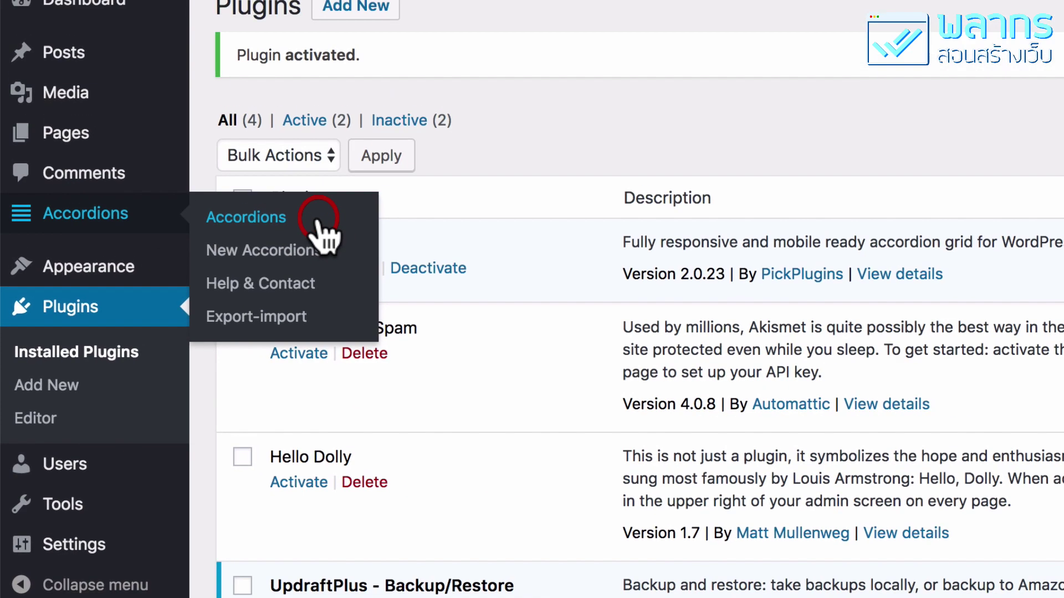
pyautogui.click(340, 212)
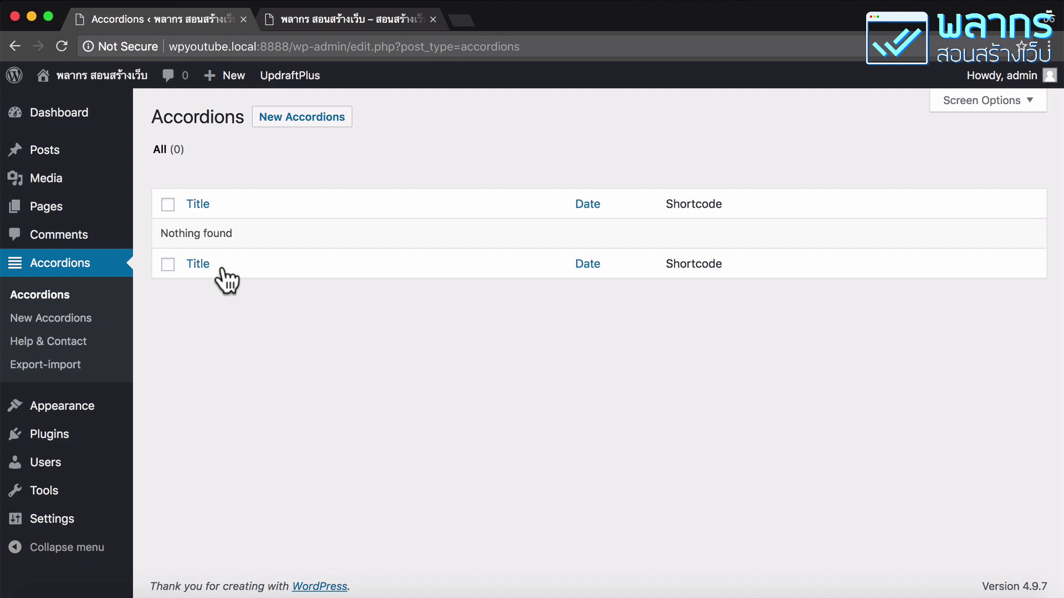
pyautogui.click(321, 132)
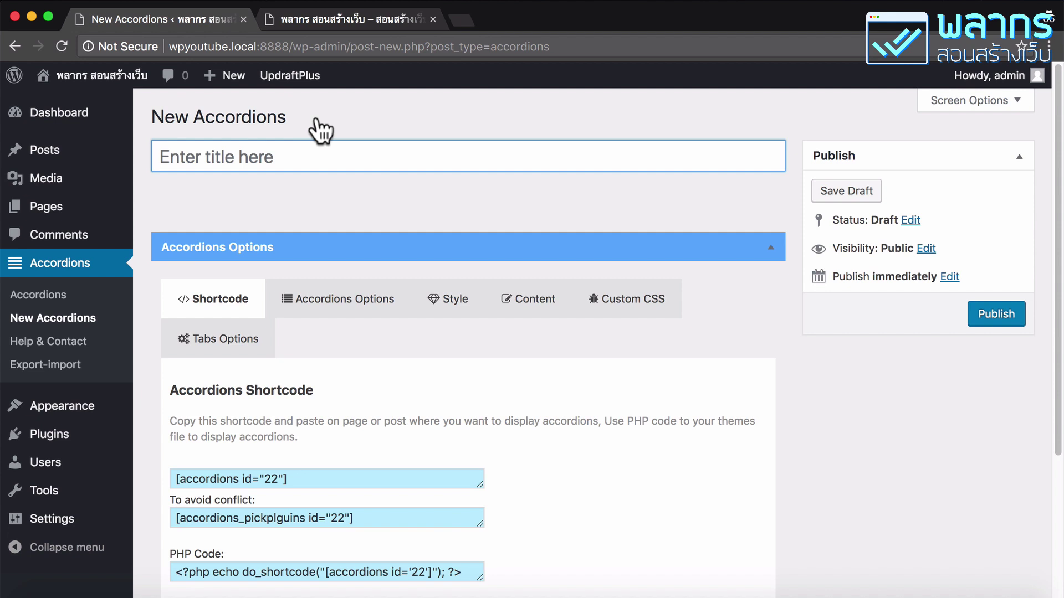
pyautogui.write('คำถามที่ถามบ่อย')
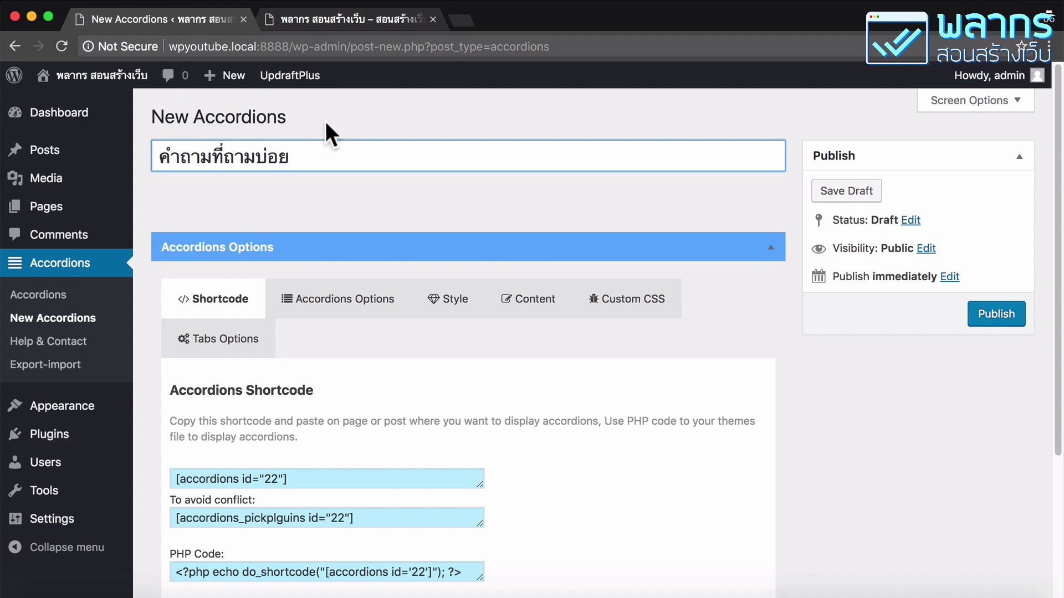
pyautogui.click(1013, 314)
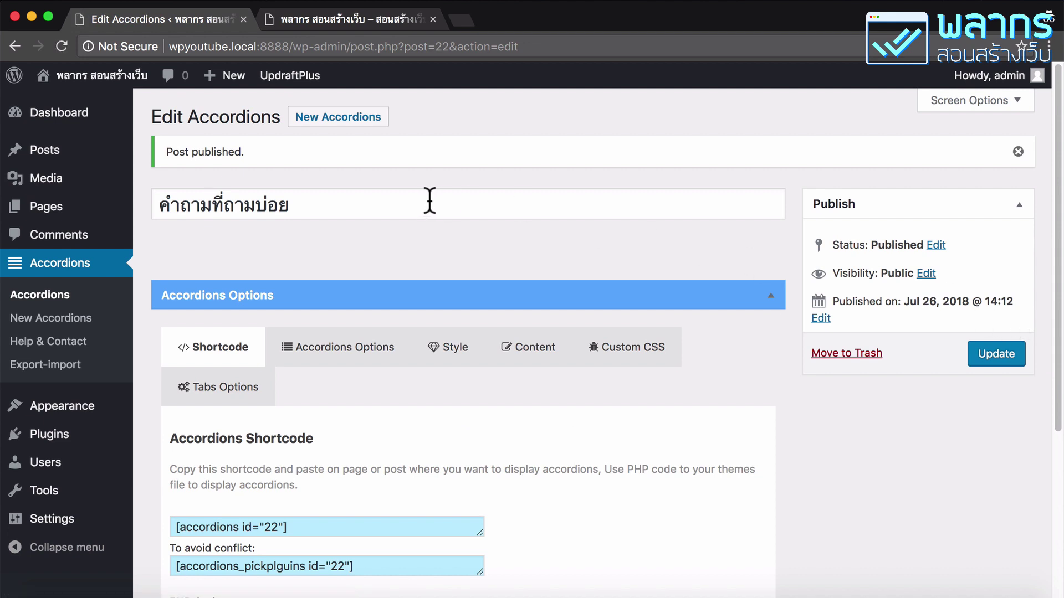
# Step: Add two more items to the accordion's content below the existing demo item
pyautogui.scroll(-3, 429, 205)
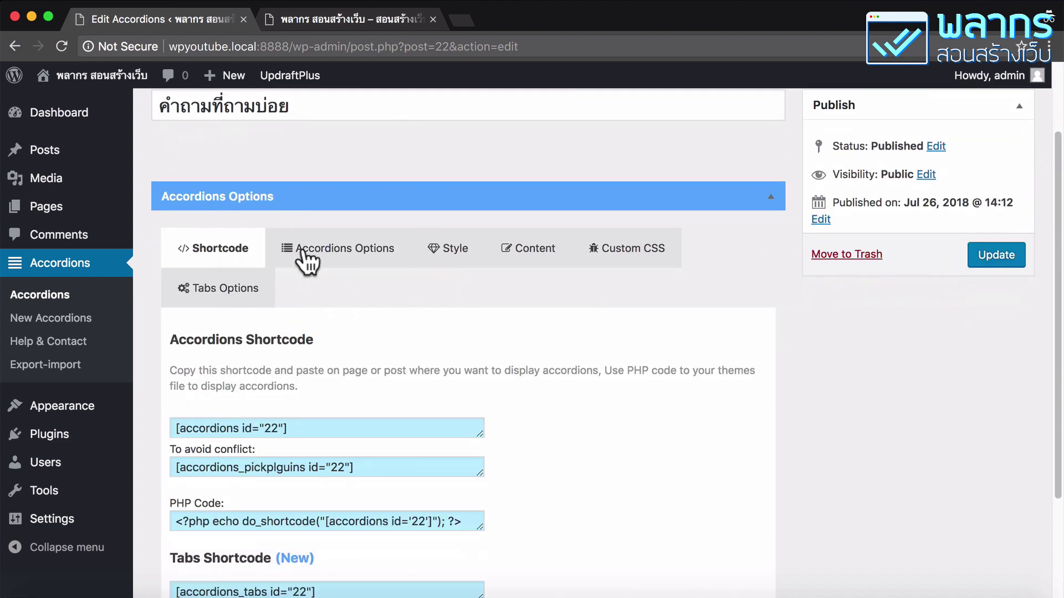
pyautogui.scroll(1, 465, 294)
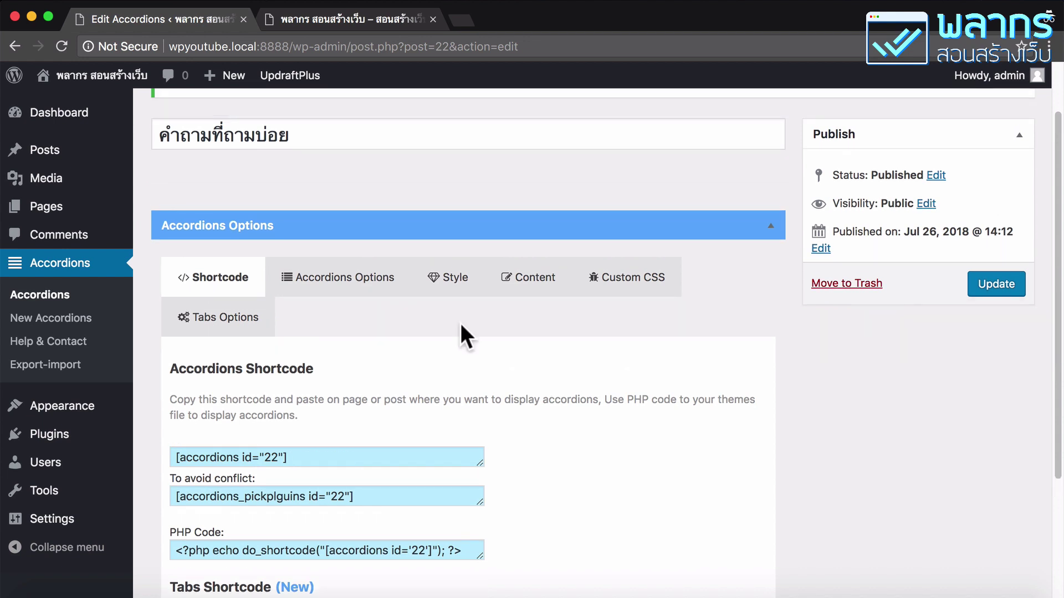
pyautogui.click(552, 287)
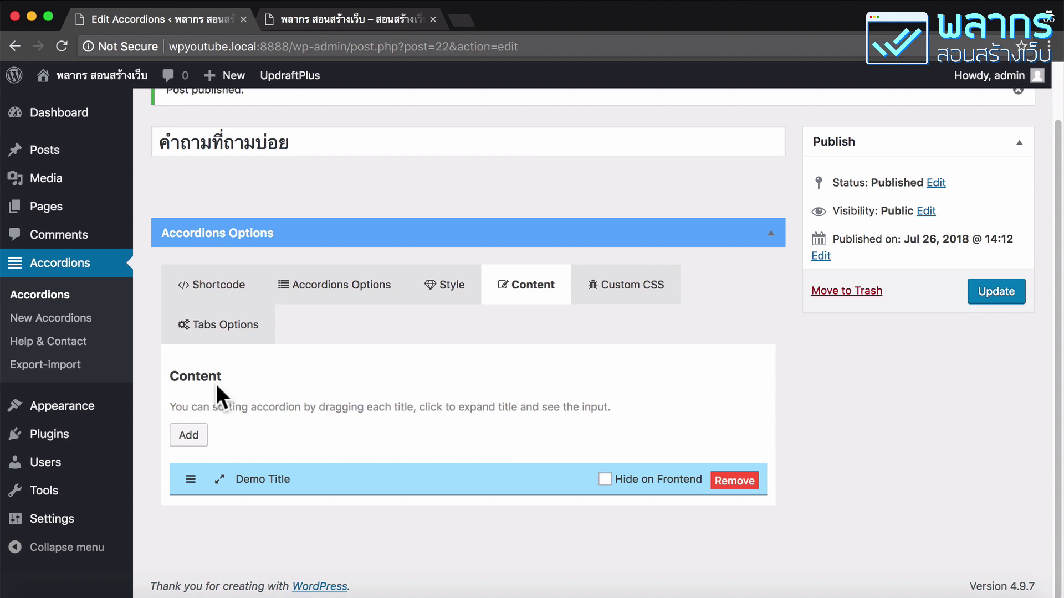
pyautogui.click(191, 434)
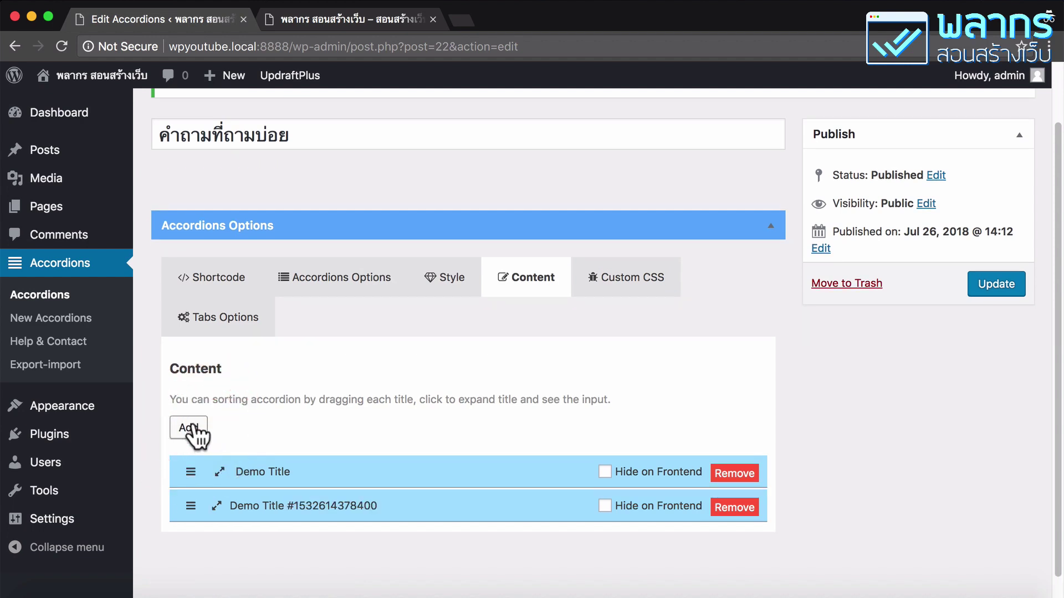
pyautogui.click(192, 429)
# Step: Give the first accordion item the header "เรียนที่ไหน" and the content "คอร์สเรียนออนไลน์เรียนได้ทุกที่ คอร์สเรียนสด ต้องมาเรียนด้วยตนเองจ้า"
pyautogui.scroll(-2, 378, 362)
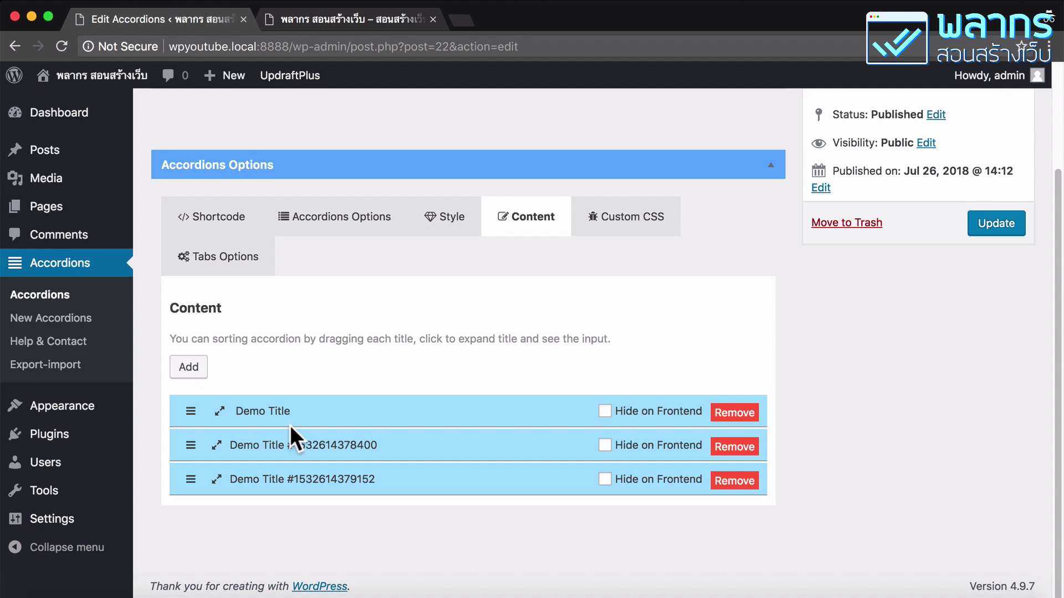
pyautogui.click(220, 413)
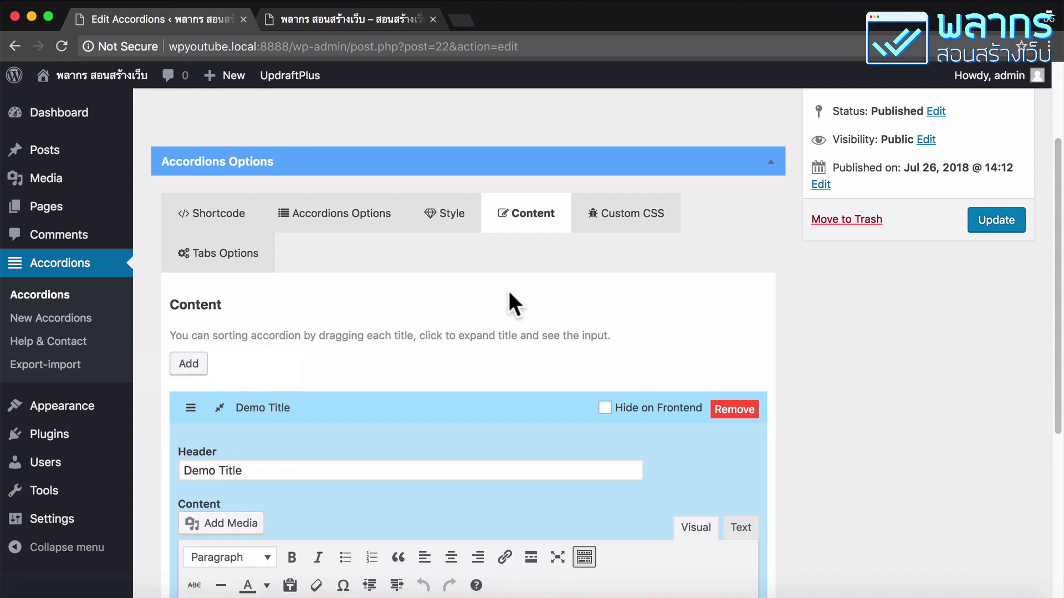
pyautogui.scroll(-5, 509, 291)
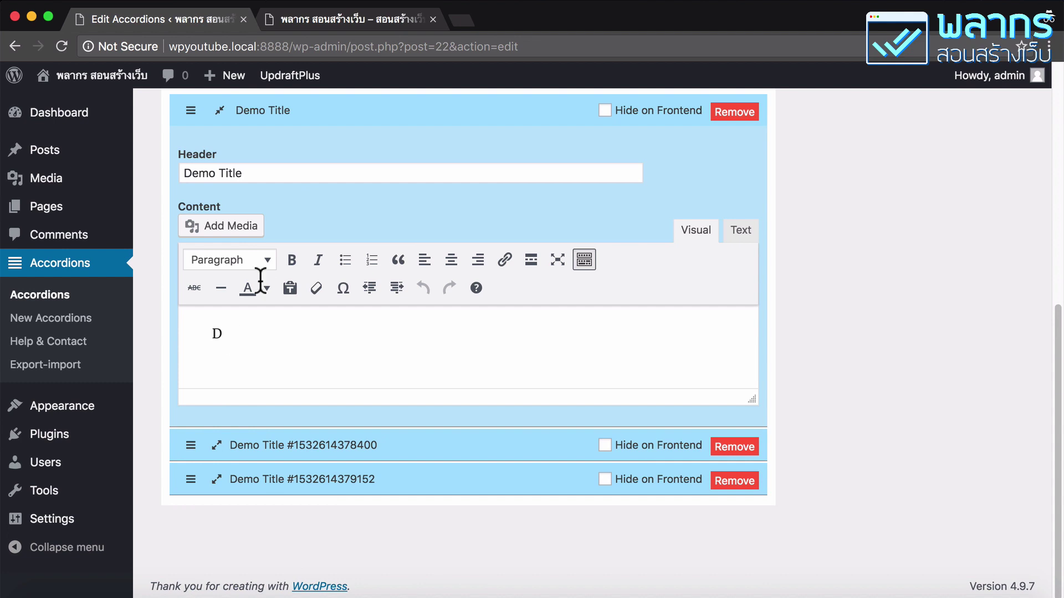
pyautogui.tripleClick(272, 172)
pyautogui.scroll(4, 482, 168)
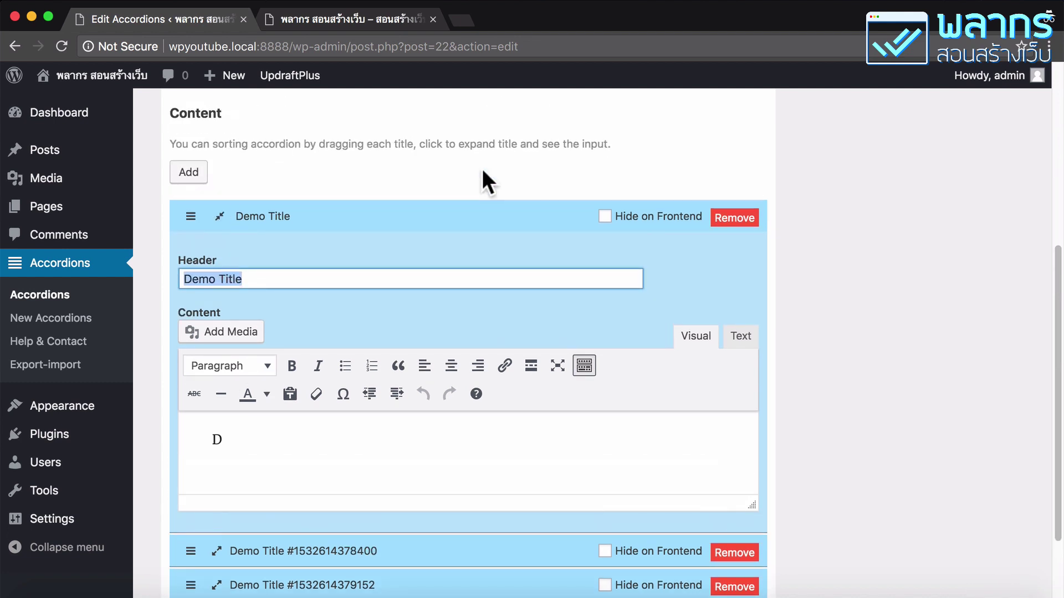
pyautogui.write('glupo')
pyautogui.press('BackSpace')
pyautogui.press('BackSpace')
pyautogui.press('BackSpace')
pyautogui.press('BackSpace')
pyautogui.press('BackSpace')
pyautogui.write('เรี')
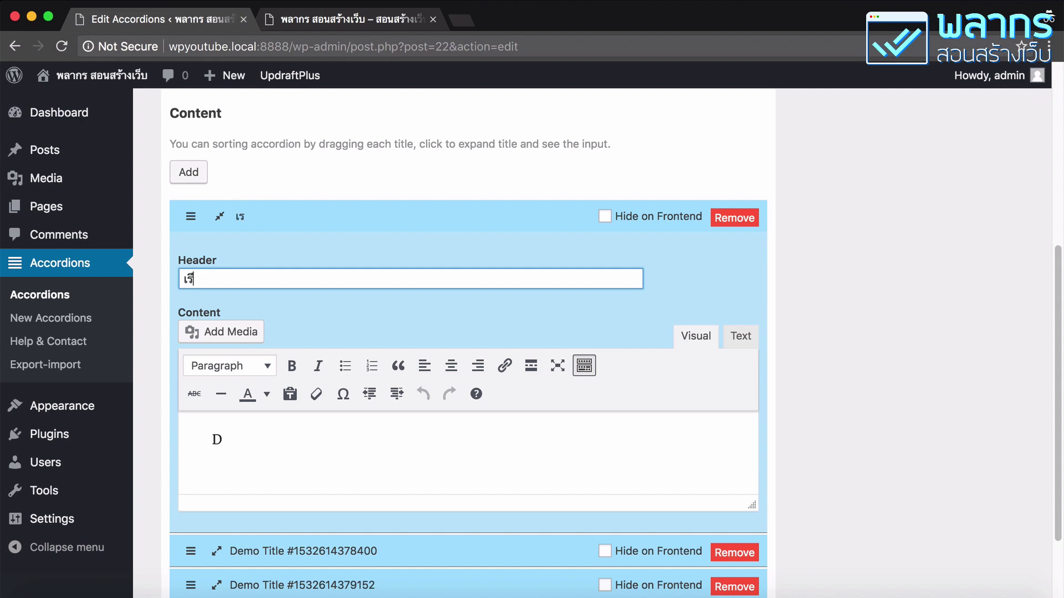
pyautogui.write('ยนที่ไหน')
pyautogui.doubleClick(285, 443)
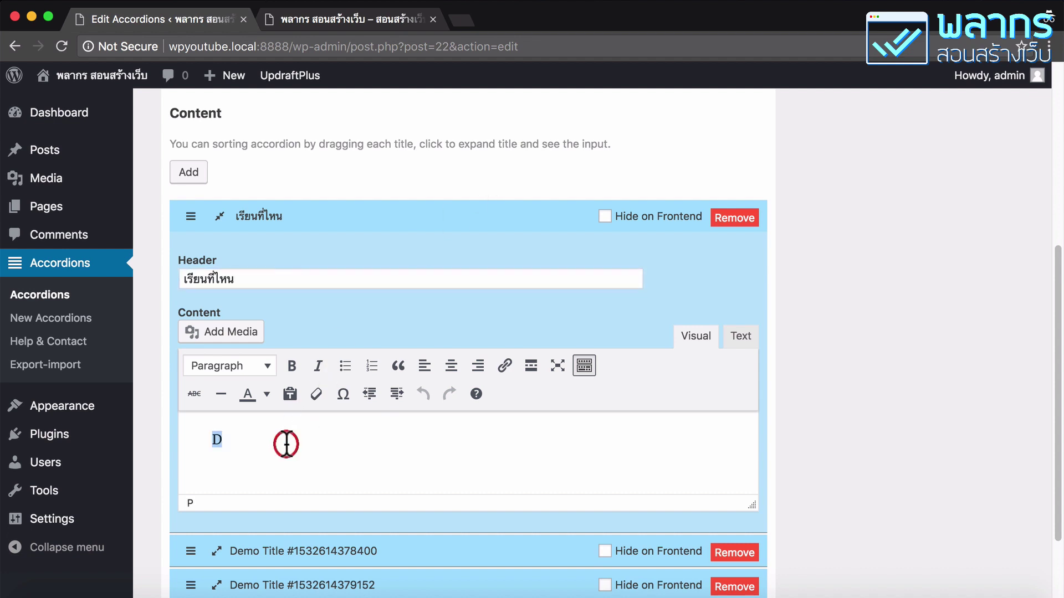
pyautogui.write('คอร์สเรียนออนไลน์เรียนได้ทุกที่ คอร์สเรียนสด ต้องมาเรียนด้วยตนเองจ้า')
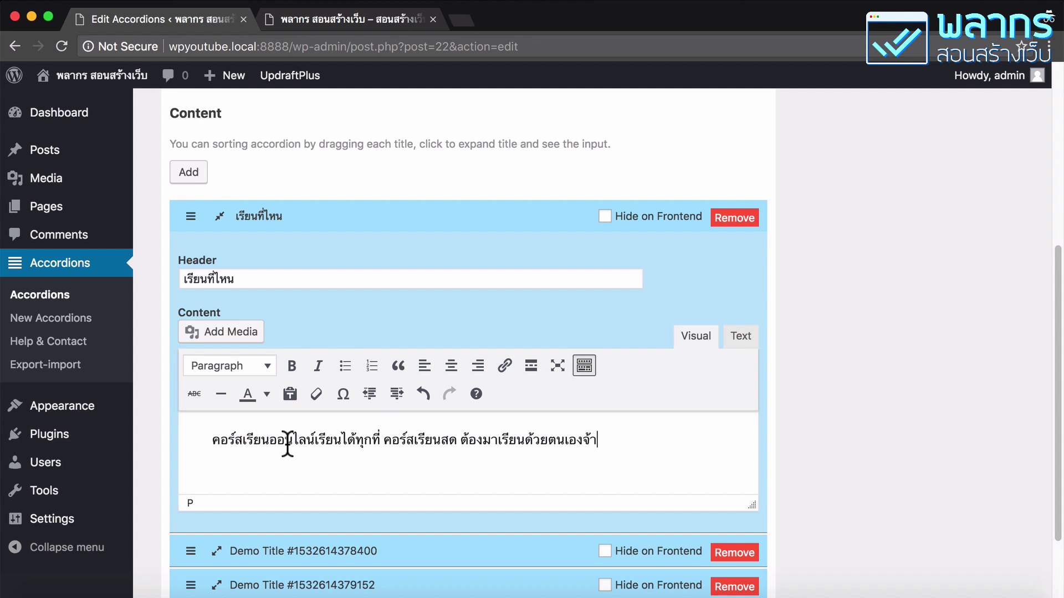
# Step: Give the second accordion item the header "ชำระเงินได้อย่างไร" and the content "ชำระได้ทุกช่องทาง"
pyautogui.scroll(-5, 286, 442)
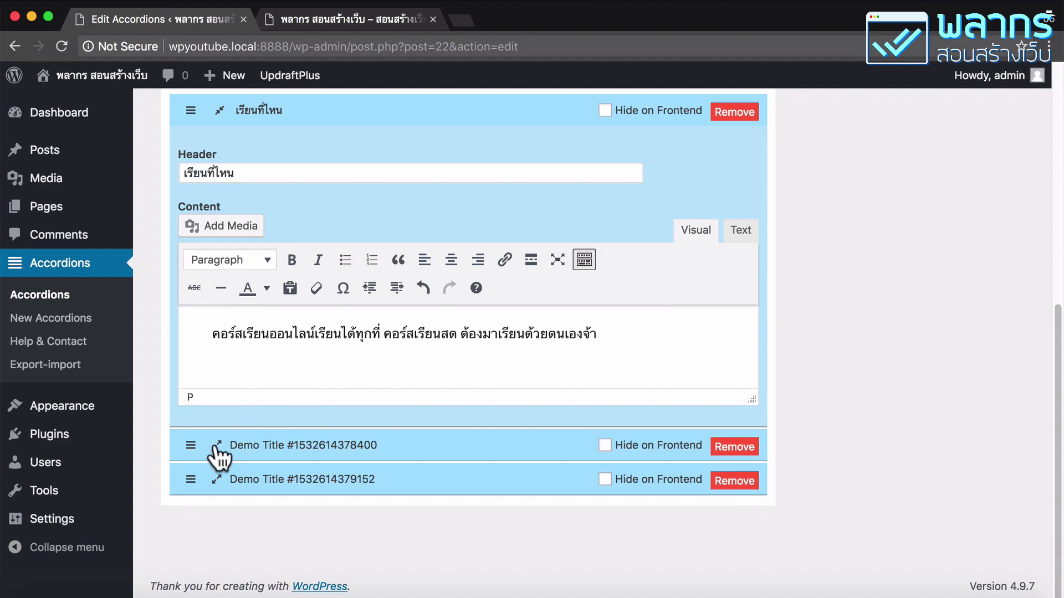
pyautogui.click(217, 446)
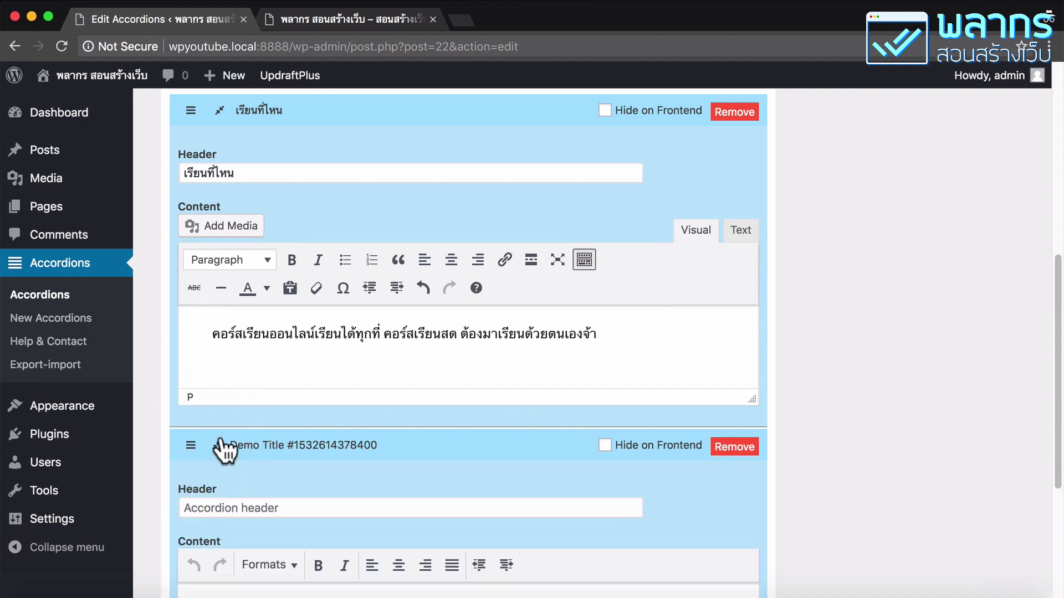
pyautogui.scroll(-10, 225, 443)
pyautogui.click(292, 257)
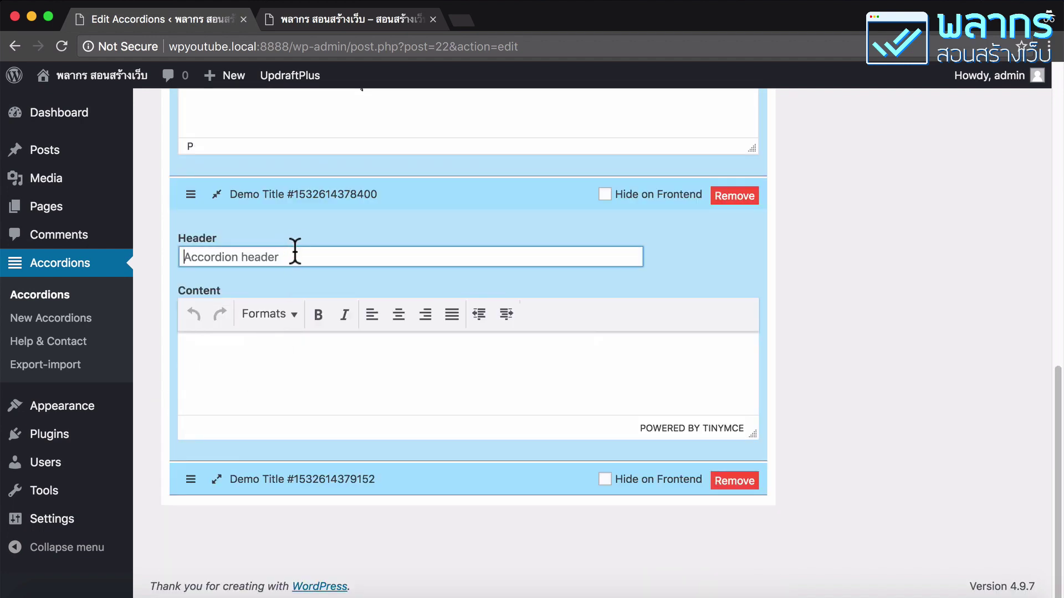
pyautogui.write('ซ่า')
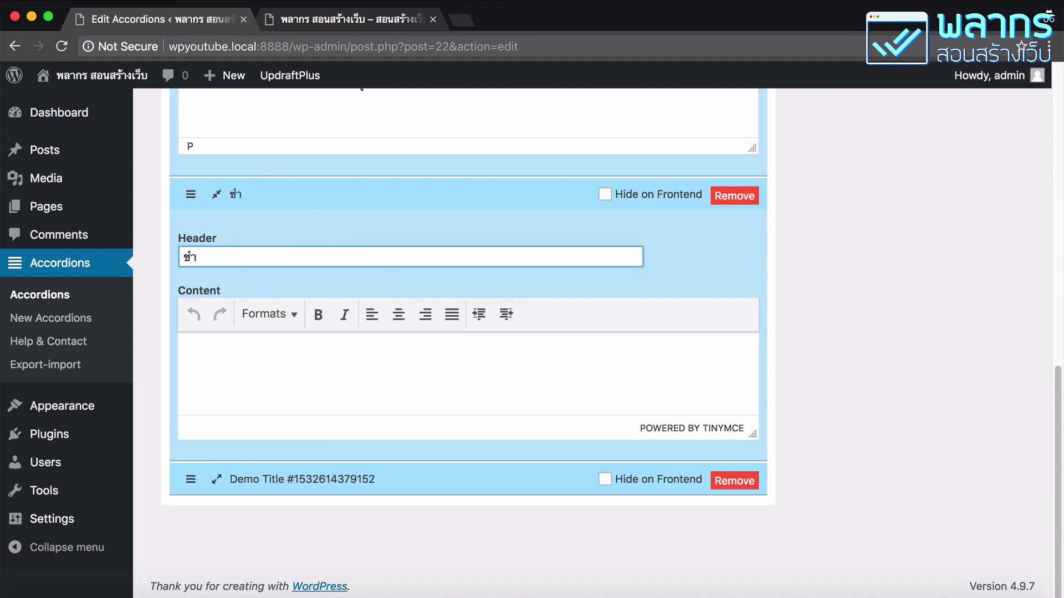
pyautogui.write('ระเงินได้อย่างไร')
pyautogui.click(446, 404)
pyautogui.write('ชำระได้ทุกช่องทาง')
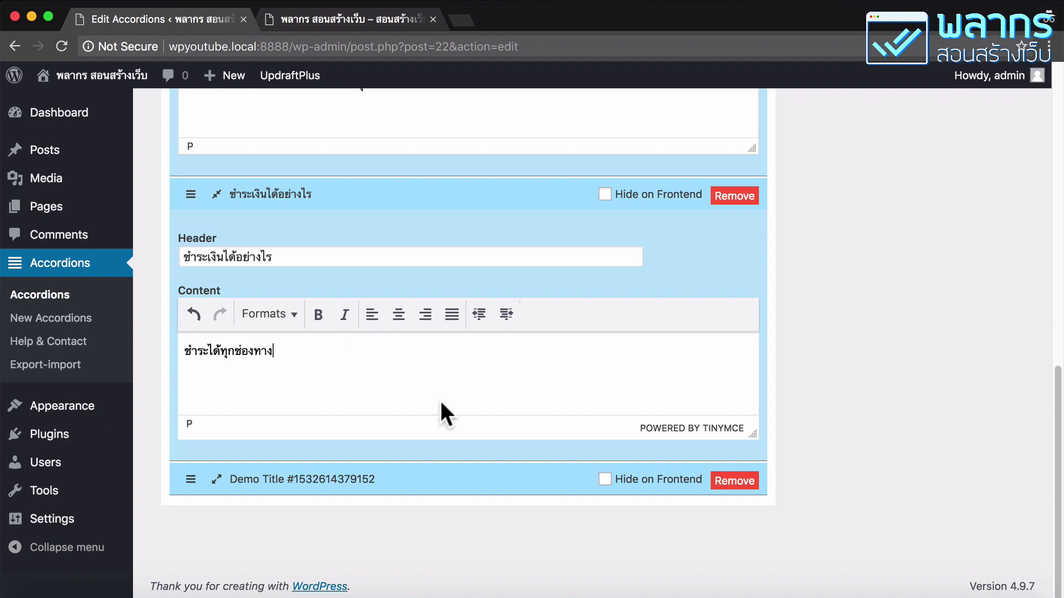
# Step: Expand the third accordion item and set its header to "คอร์สออนไลน์เรียนจาก ipad ได้ไหม"
pyautogui.click(217, 479)
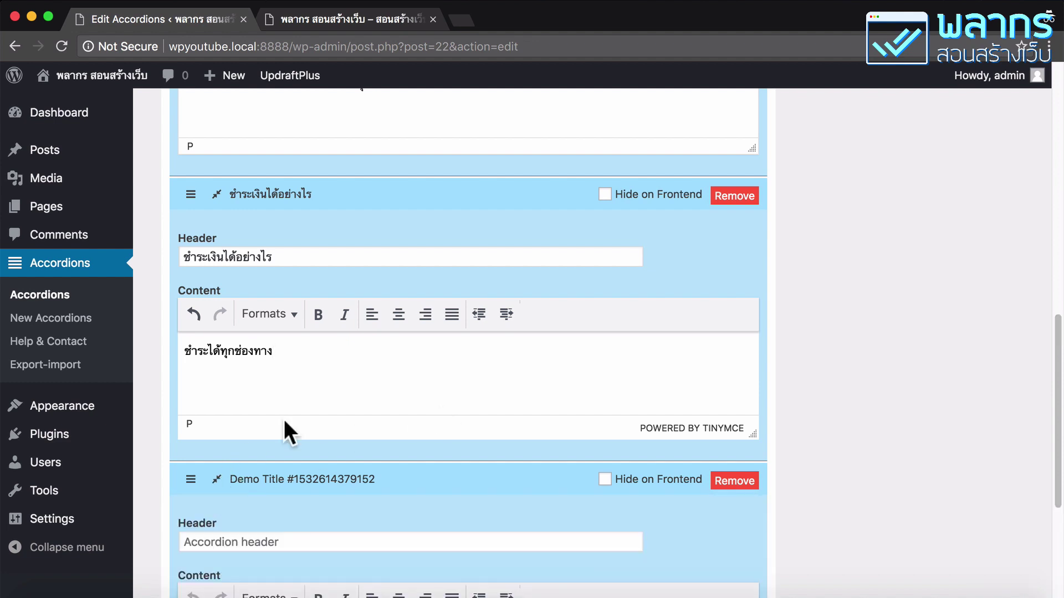
pyautogui.scroll(-1, 286, 418)
pyautogui.scroll(-5, 288, 416)
pyautogui.click(266, 292)
pyautogui.write('คอร์สออนไลน์เรียนจาก ipad ได้ไหม')
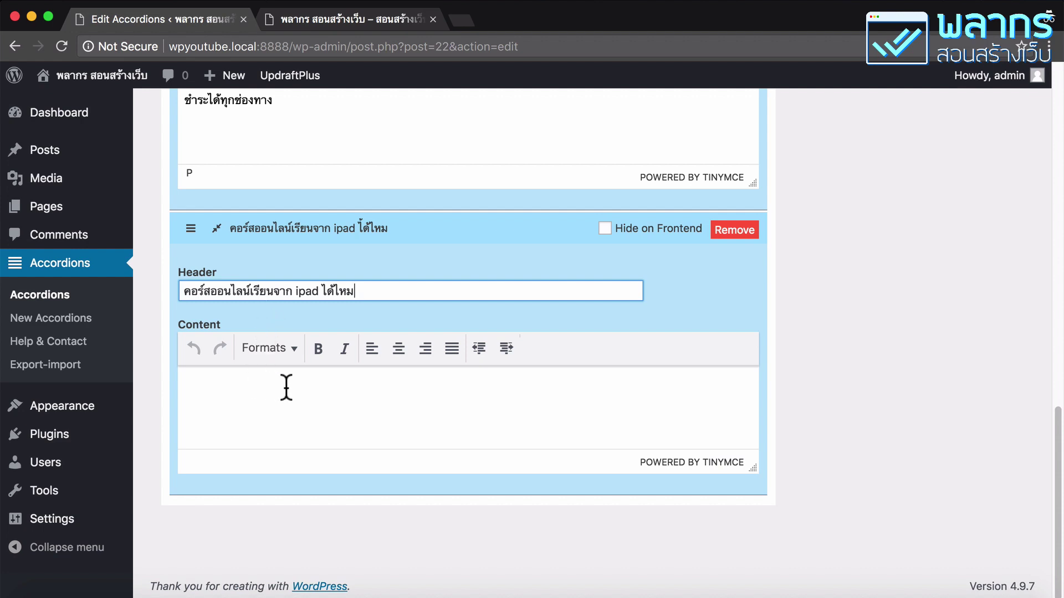
# Step: Give the third accordion item the content "ได้เลยครับ"
pyautogui.click(319, 391)
pyautogui.write('ด้เลยครั')
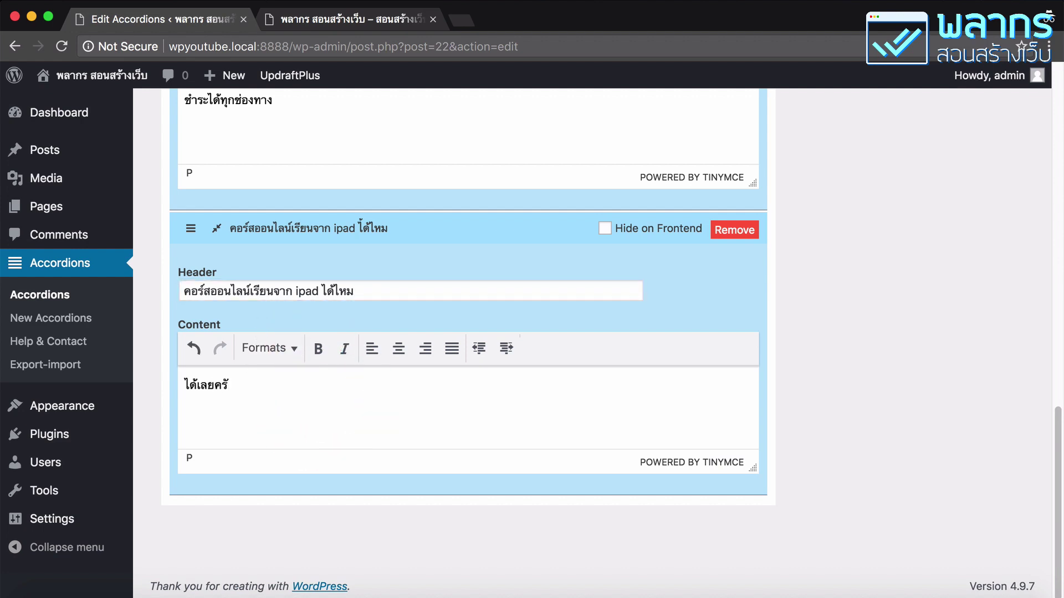
pyautogui.write('บ')
# Step: Collapse all three accordion items in the content list
pyautogui.scroll(10, 460, 317)
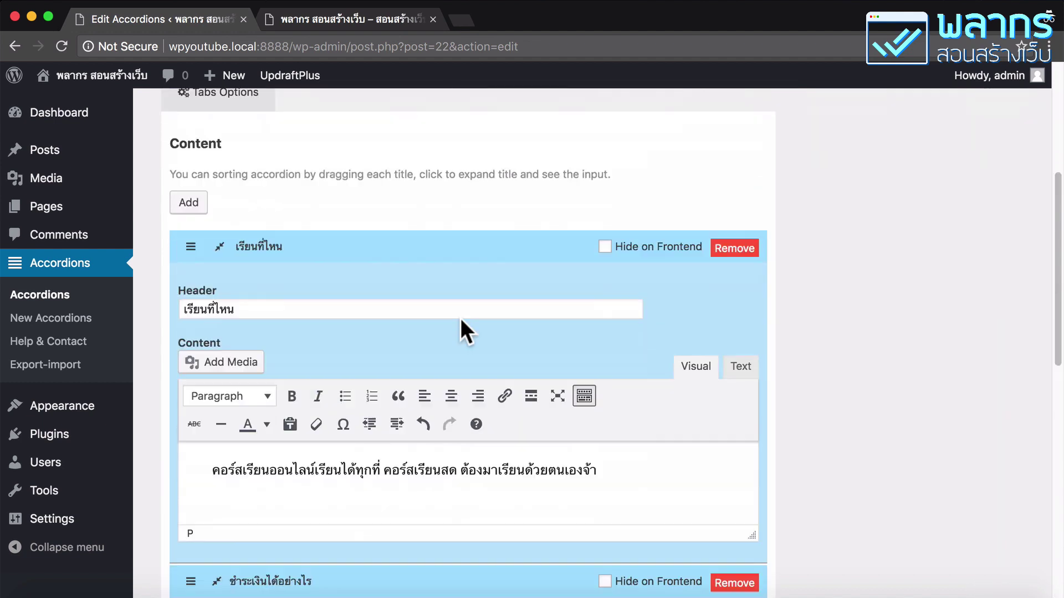
pyautogui.scroll(-3, 460, 317)
pyautogui.click(220, 119)
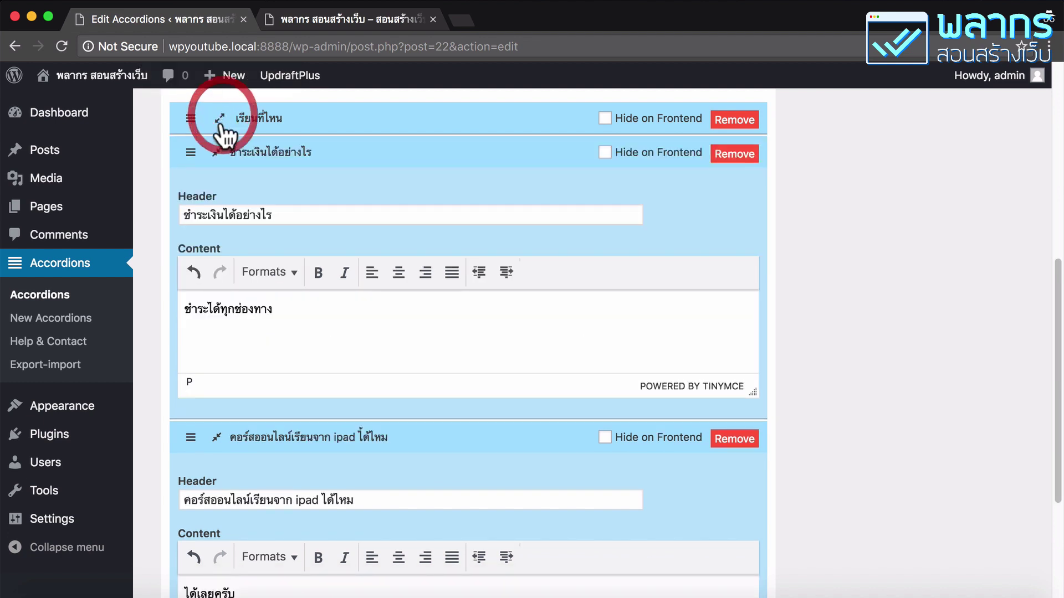
pyautogui.click(218, 155)
pyautogui.click(215, 229)
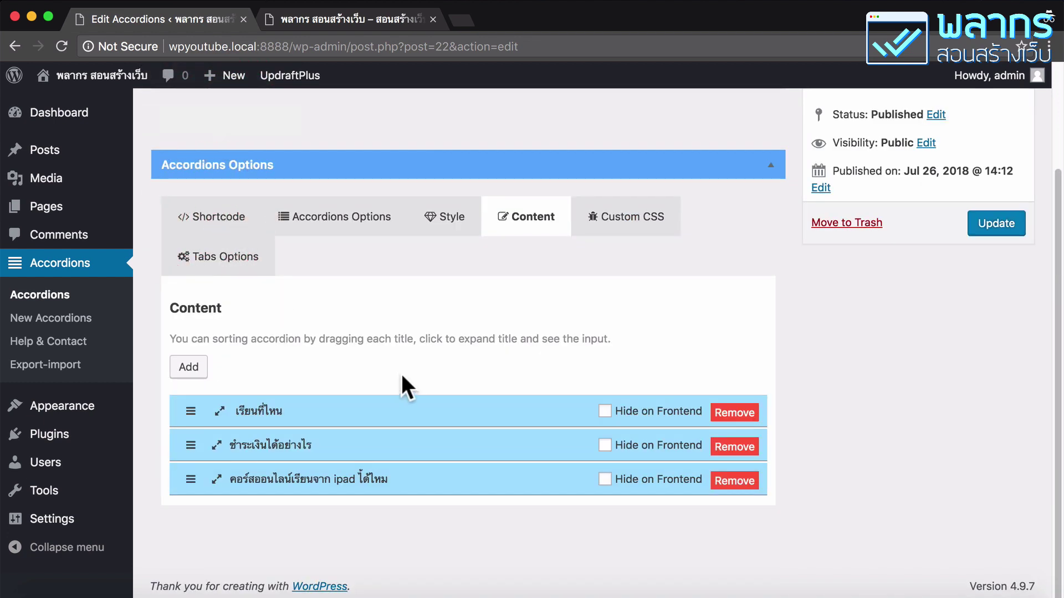
# Step: Expand the second accordion item to check its editor and update the accordion to save the items
pyautogui.click(218, 446)
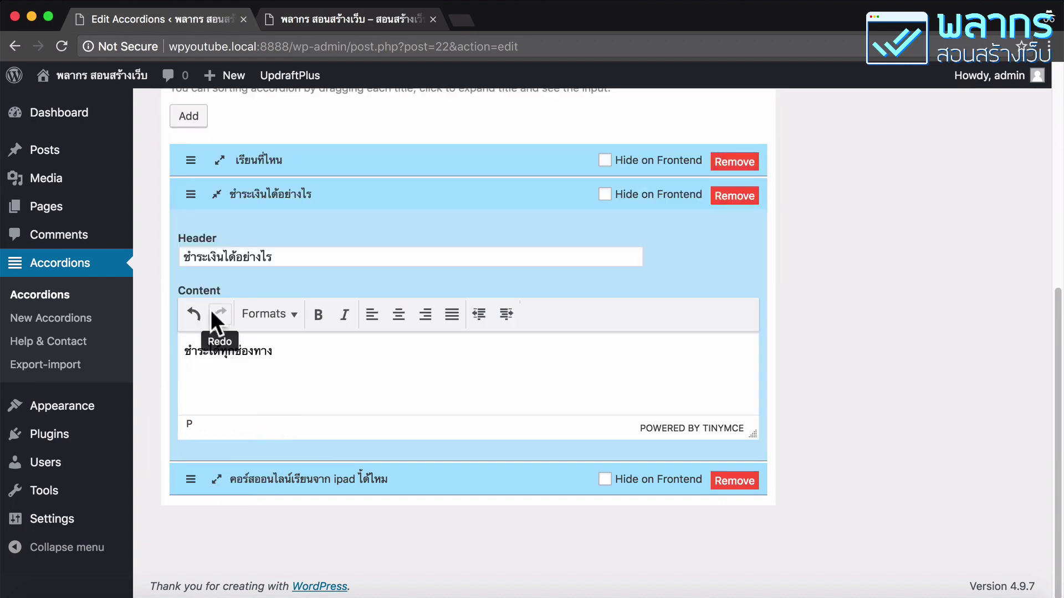
pyautogui.scroll(5, 779, 380)
pyautogui.click(1006, 354)
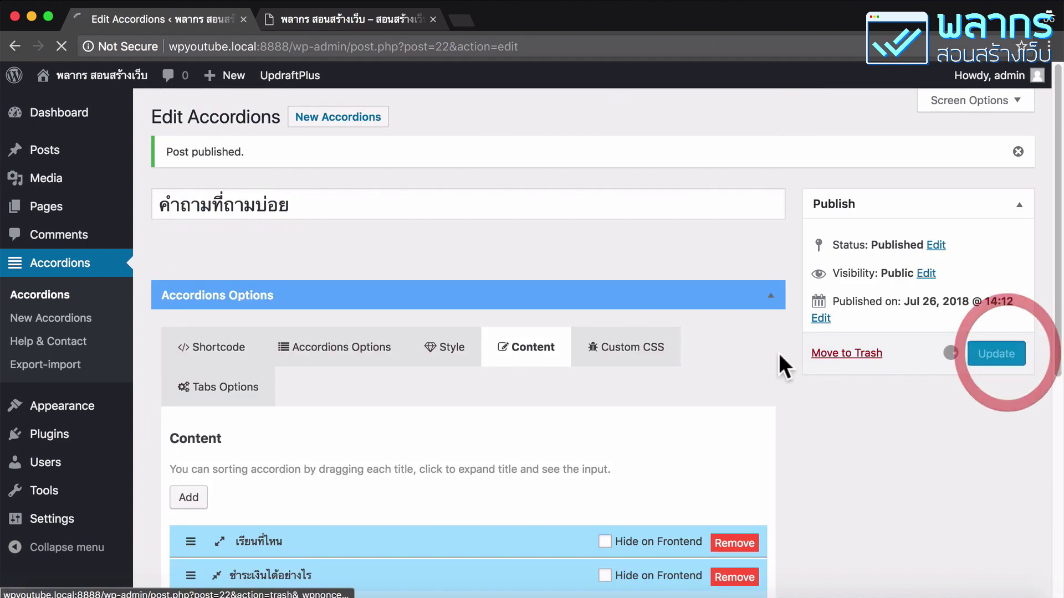
pyautogui.scroll(-5, 777, 357)
pyautogui.scroll(-3, 606, 354)
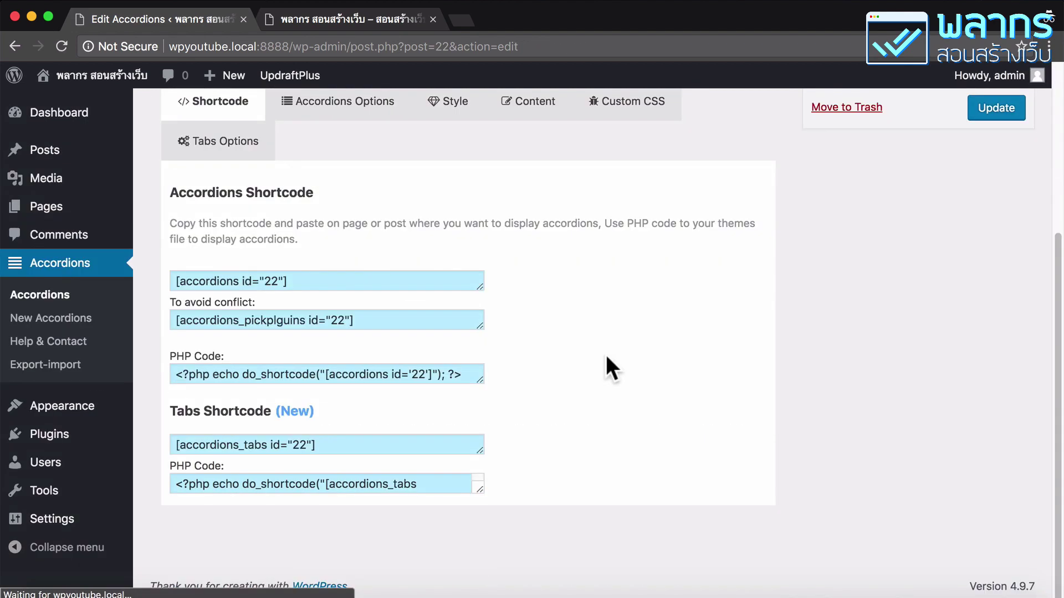
# Step: Reopen the content of the second item "ชำระเงินได้อย่างไร" and add a new line below "ชำระได้ทุกช่องทาง"
pyautogui.scroll(3, 601, 346)
pyautogui.click(545, 273)
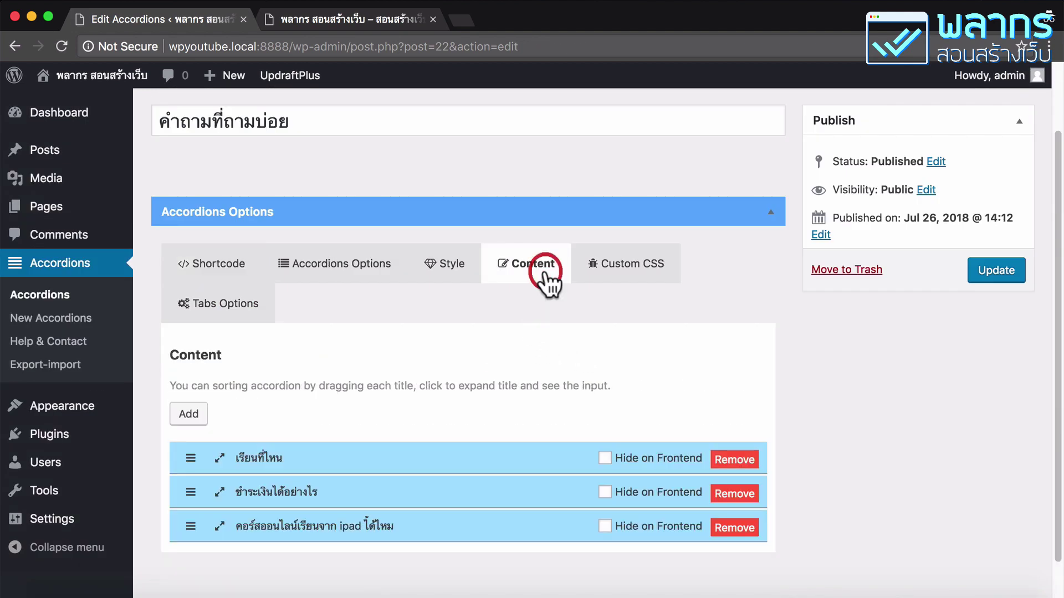
pyautogui.click(220, 493)
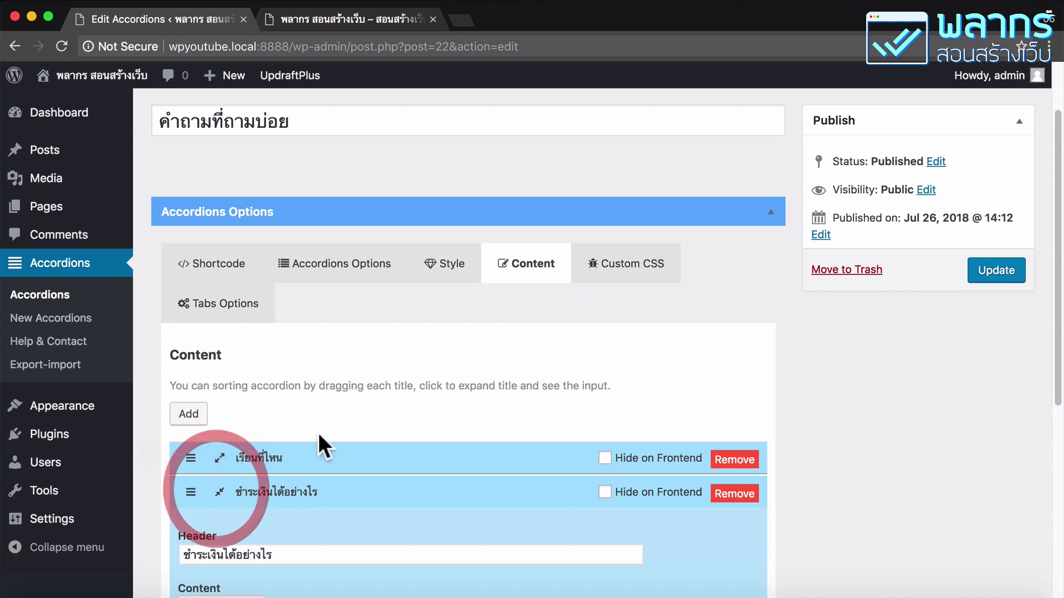
pyautogui.scroll(-5, 320, 438)
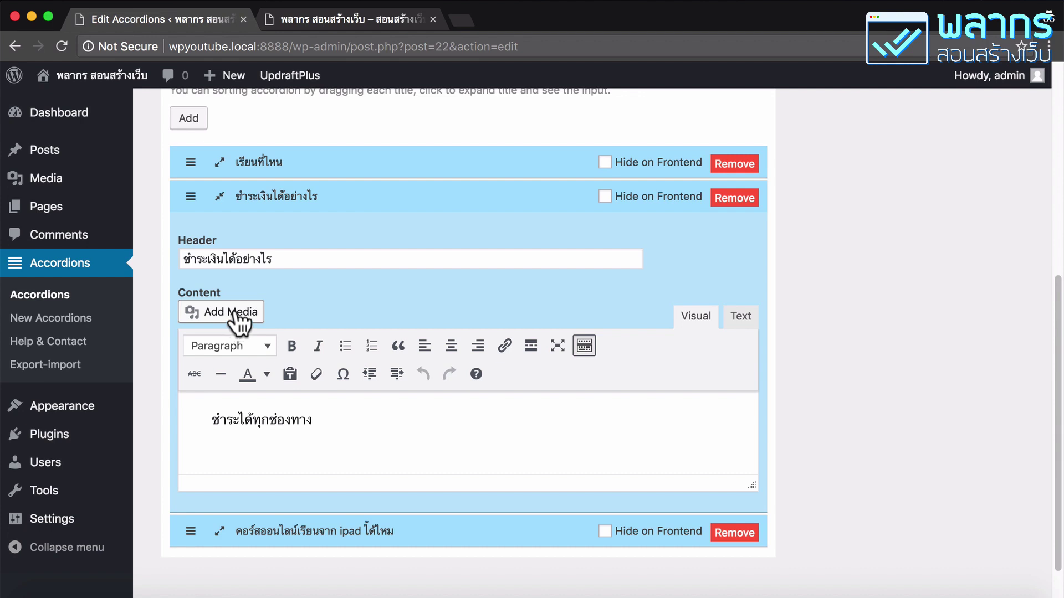
pyautogui.click(360, 437)
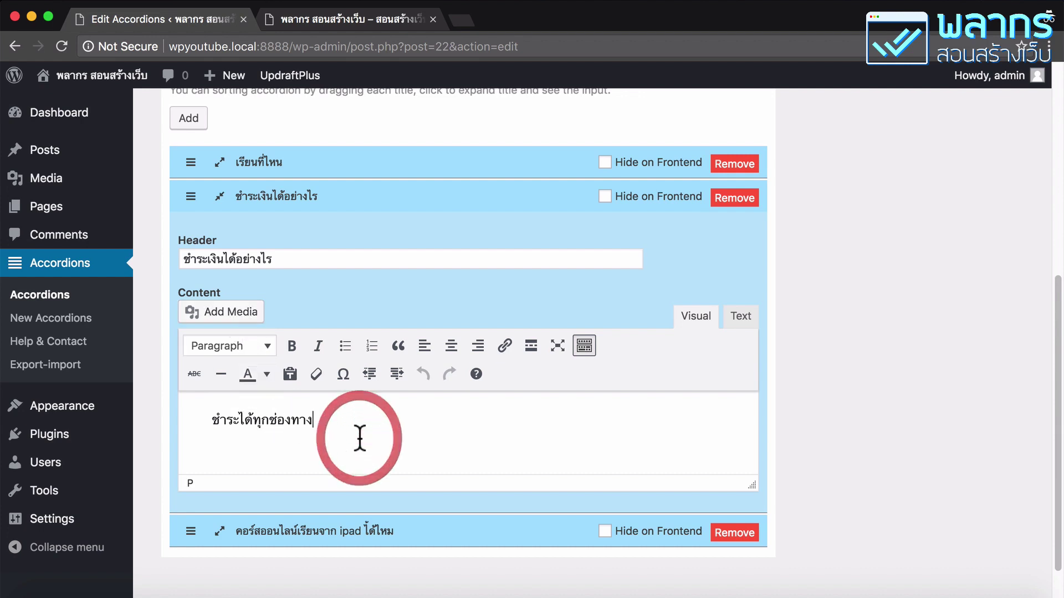
pyautogui.press('Return')
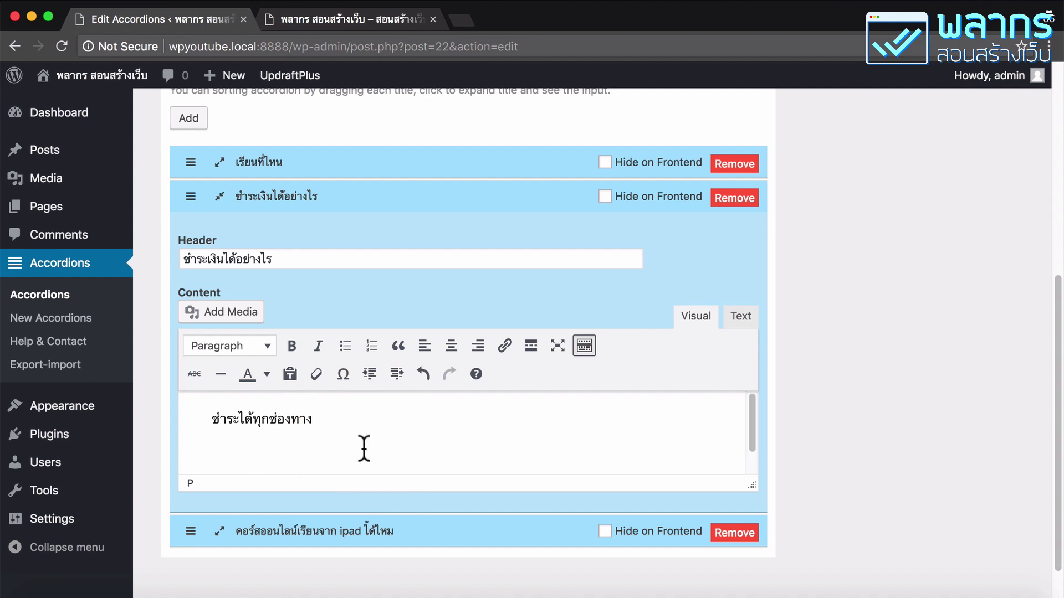
# Step: Upload logo-v2-profile-3d.png from the Desktop's logos folder and insert it into the second item's content
pyautogui.click(249, 326)
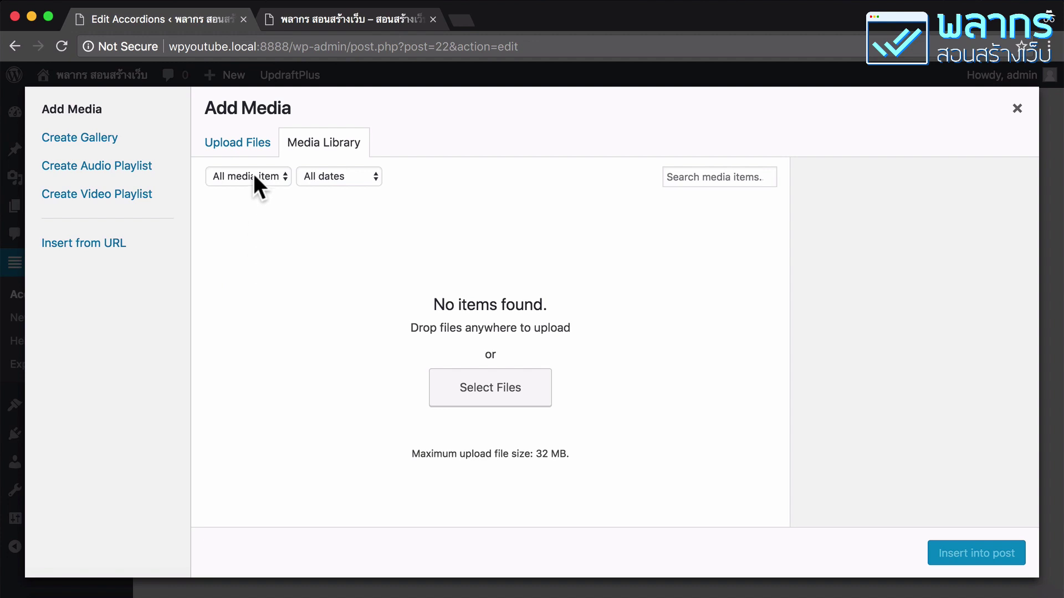
pyautogui.click(252, 143)
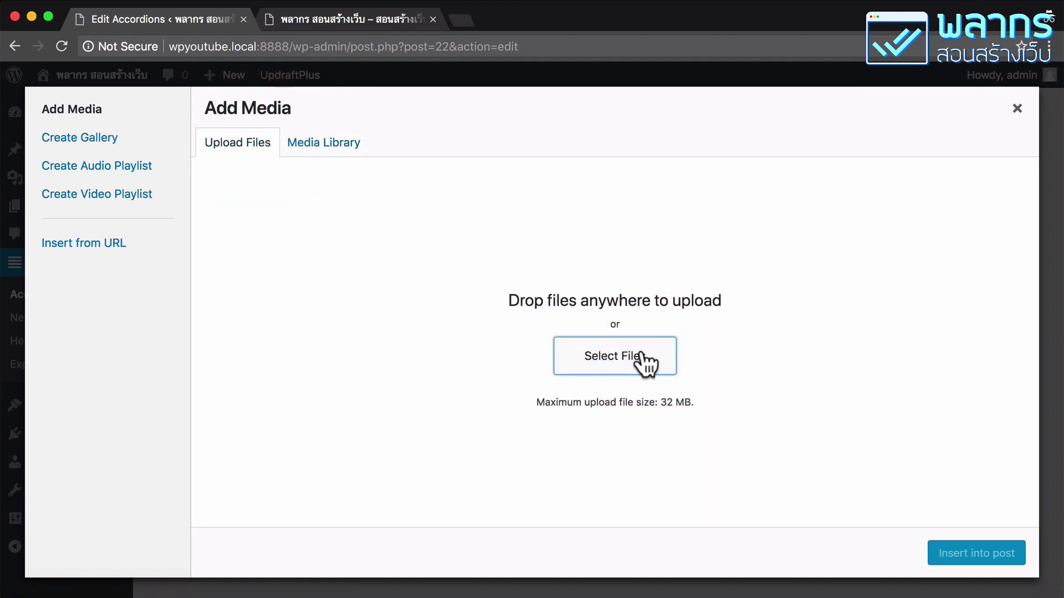
pyautogui.click(644, 364)
pyautogui.click(201, 166)
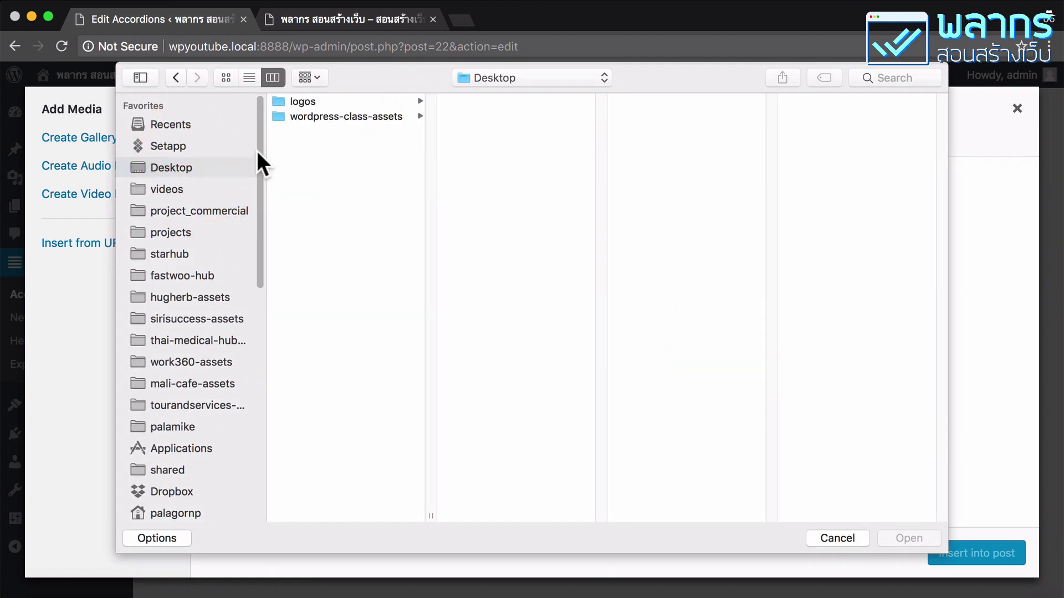
pyautogui.click(348, 101)
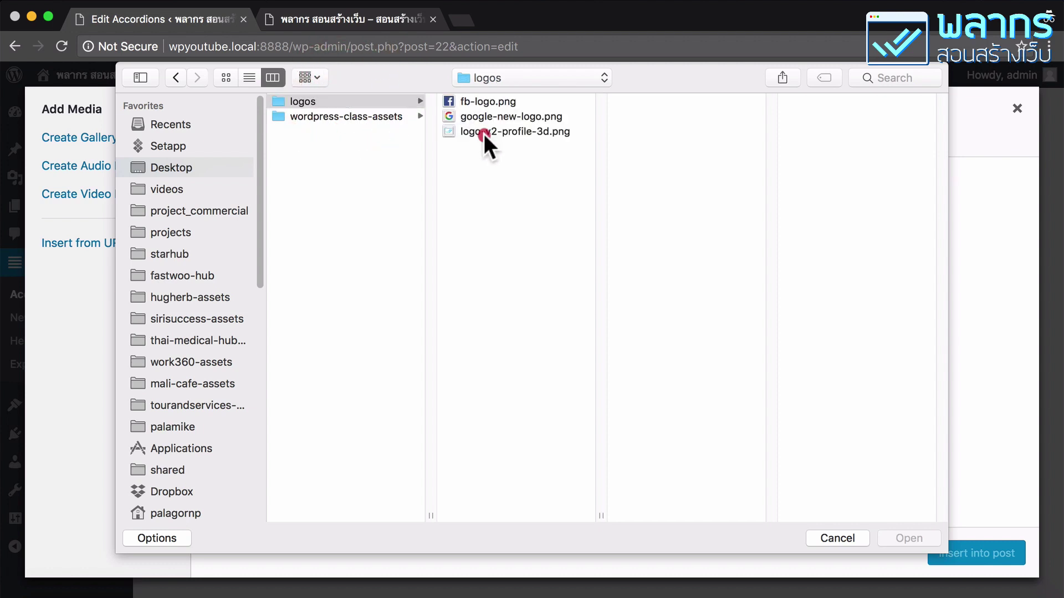
pyautogui.click(484, 133)
pyautogui.click(917, 535)
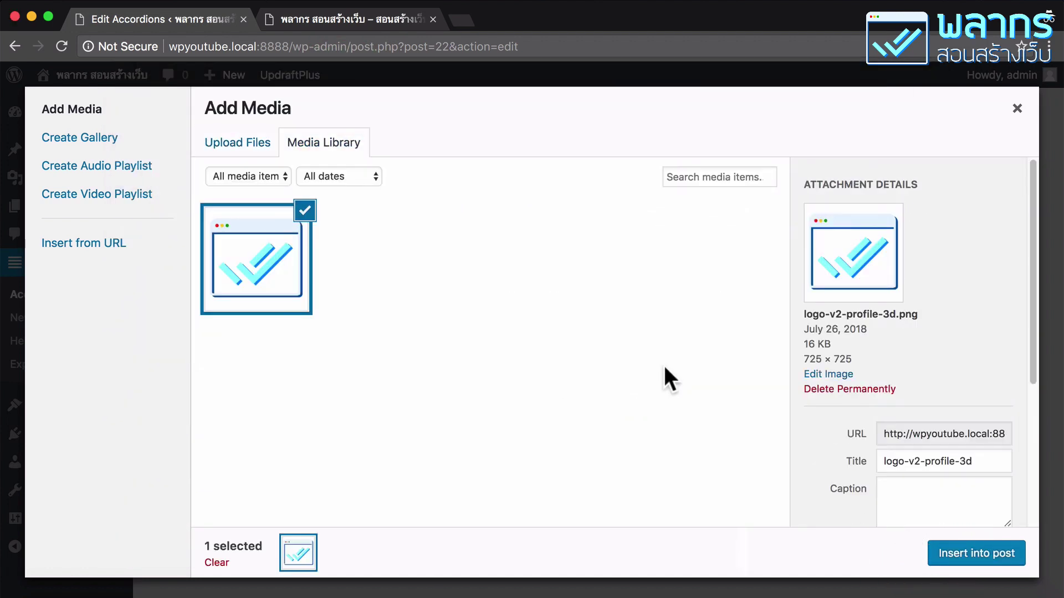
pyautogui.click(997, 560)
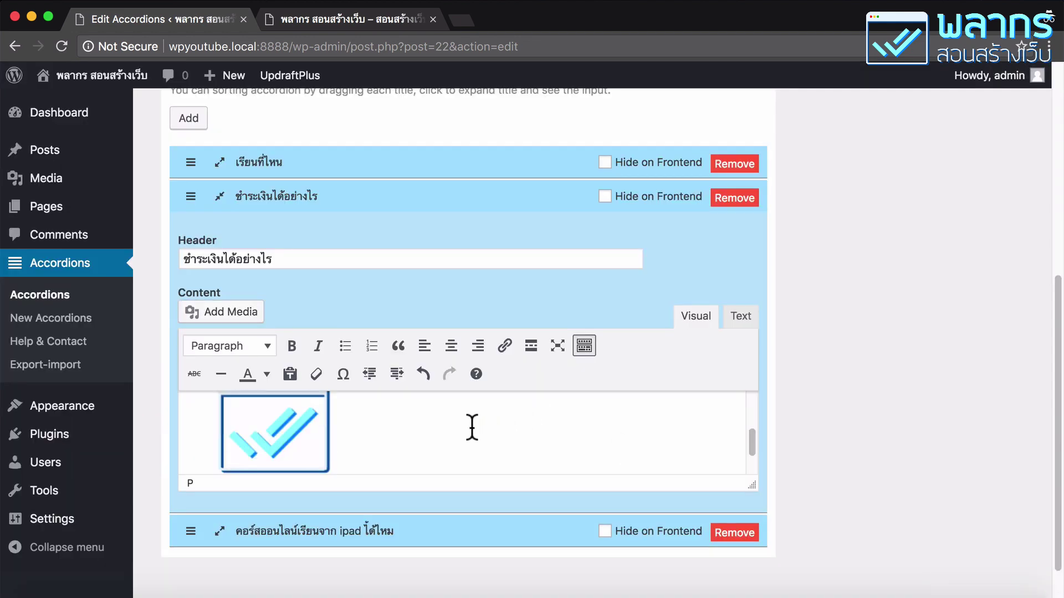
# Step: Review the second item's content and update the accordion to save the inserted image
pyautogui.scroll(2, 713, 468)
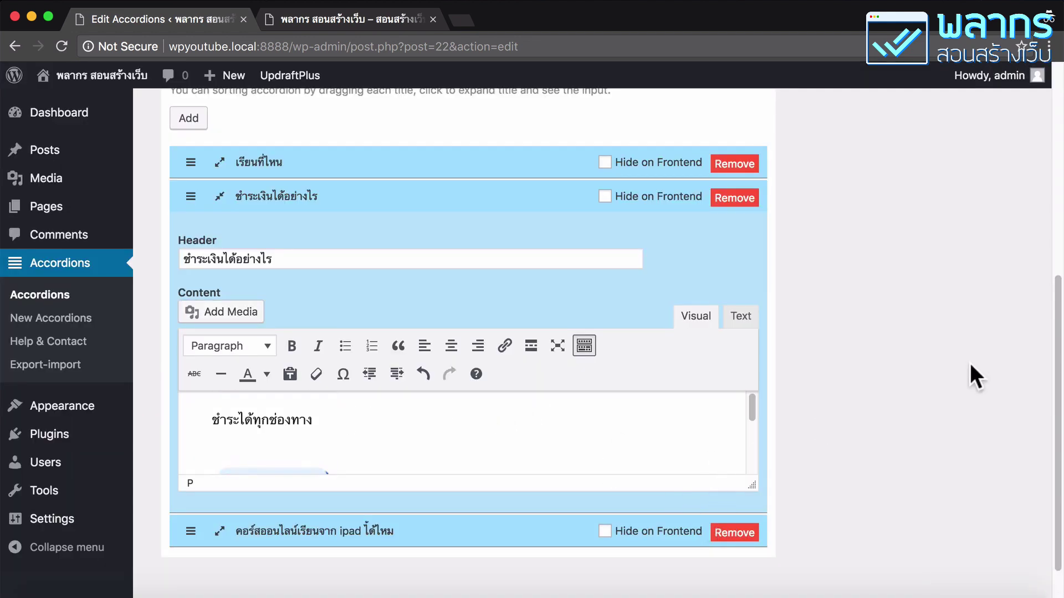
pyautogui.scroll(5, 969, 363)
pyautogui.click(993, 289)
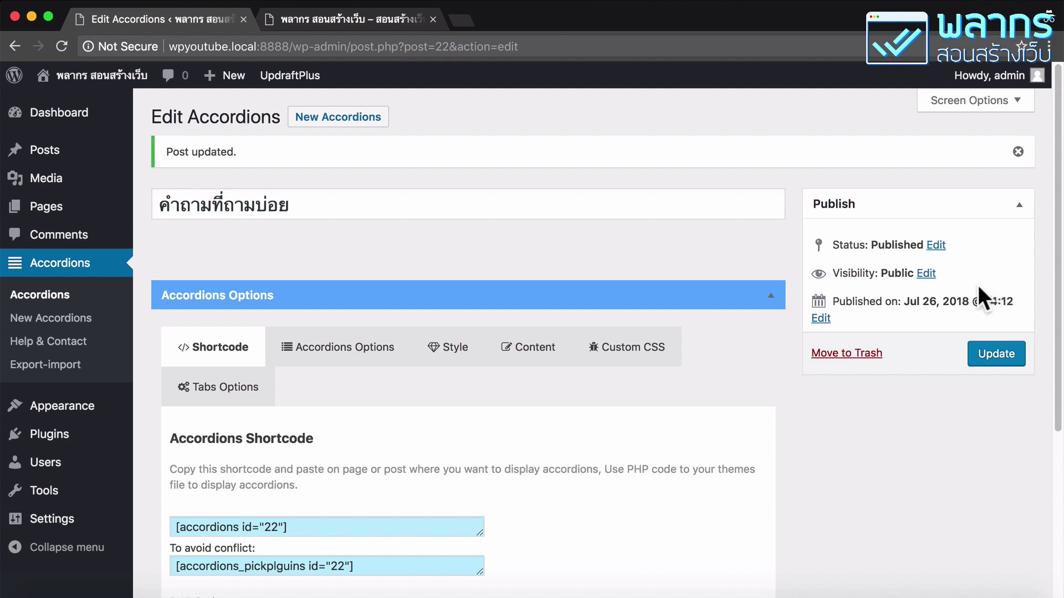
# Step: Copy the conflict-avoiding accordion shortcode [accordions_pickplguins id="22"]
pyautogui.scroll(-3, 337, 405)
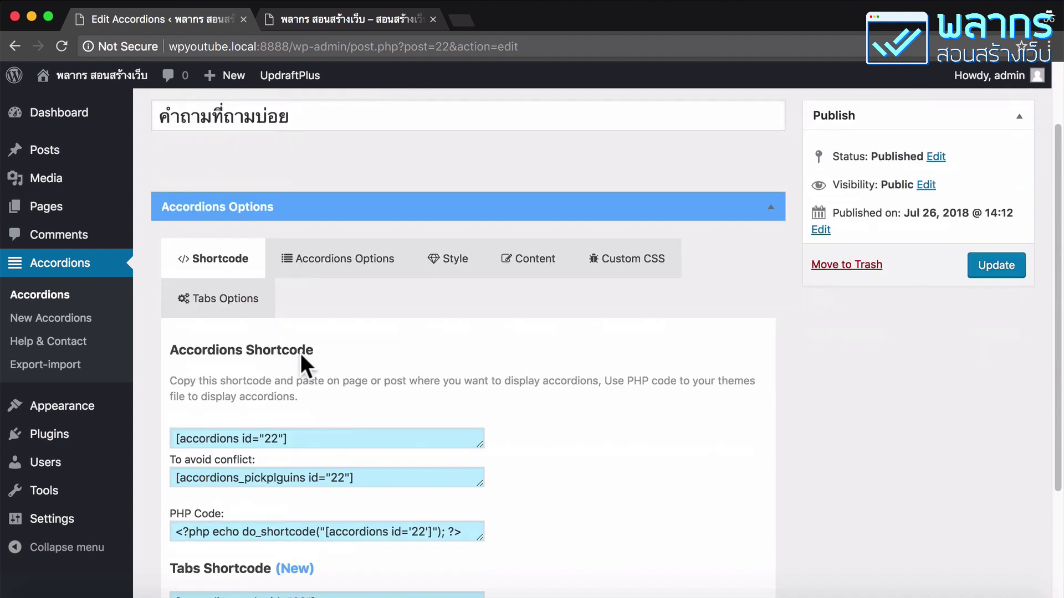
pyautogui.click(228, 265)
pyautogui.scroll(-5, 294, 376)
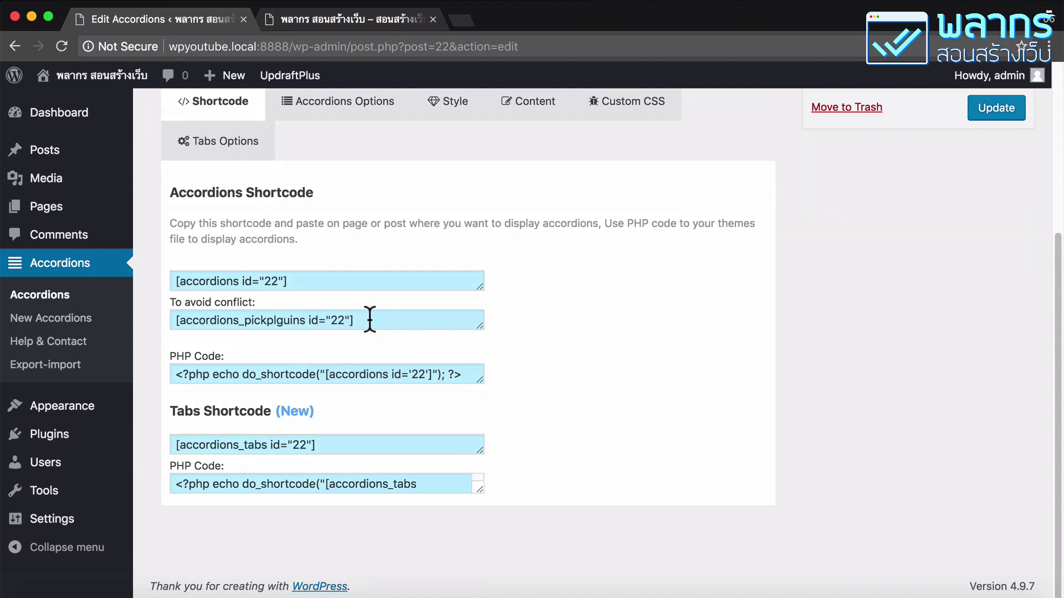
pyautogui.click(392, 320)
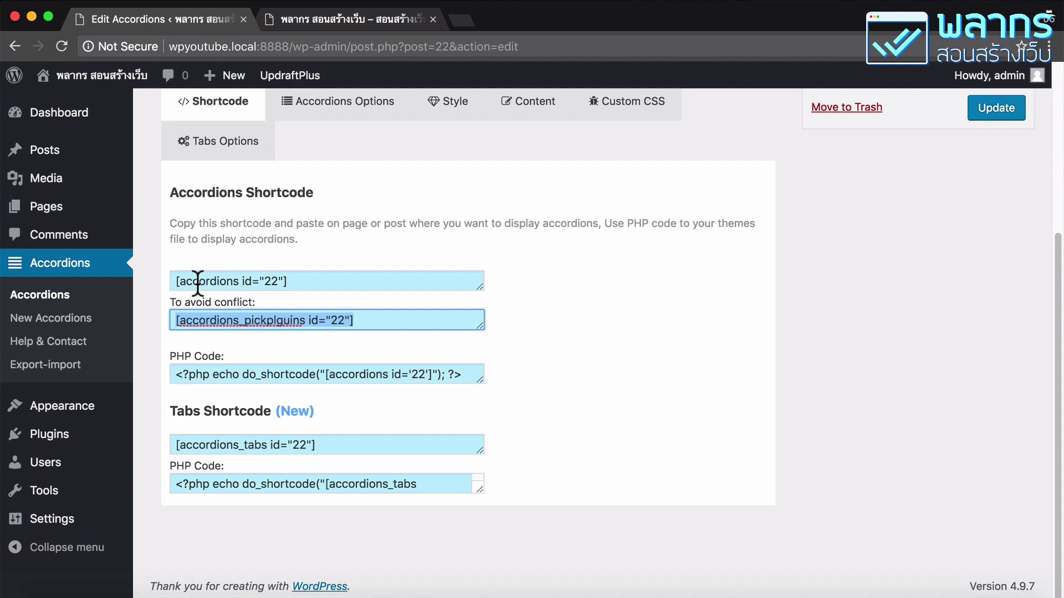
pyautogui.rightClick(271, 320)
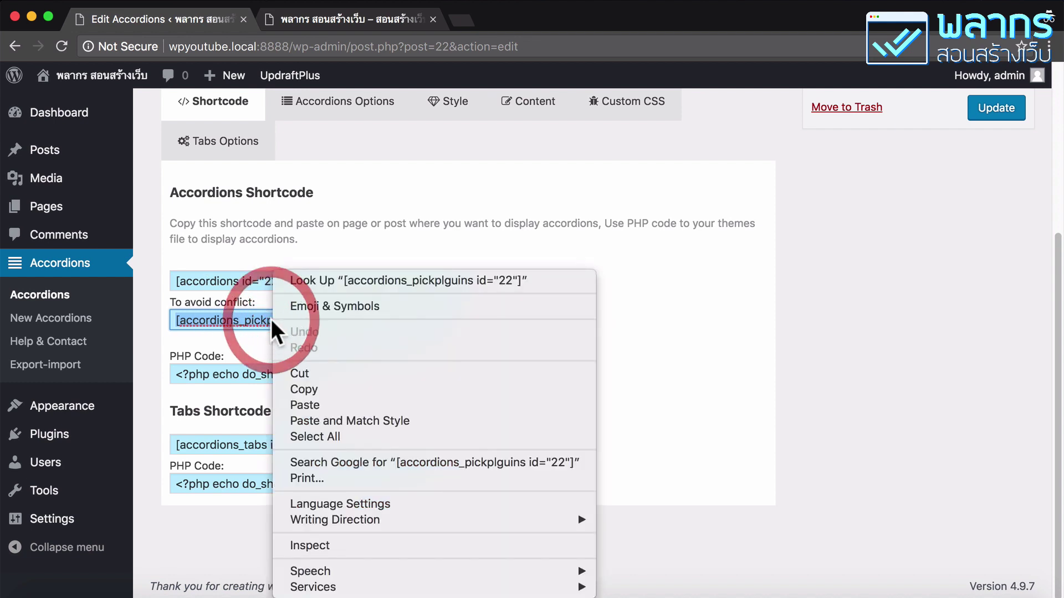
pyautogui.click(307, 389)
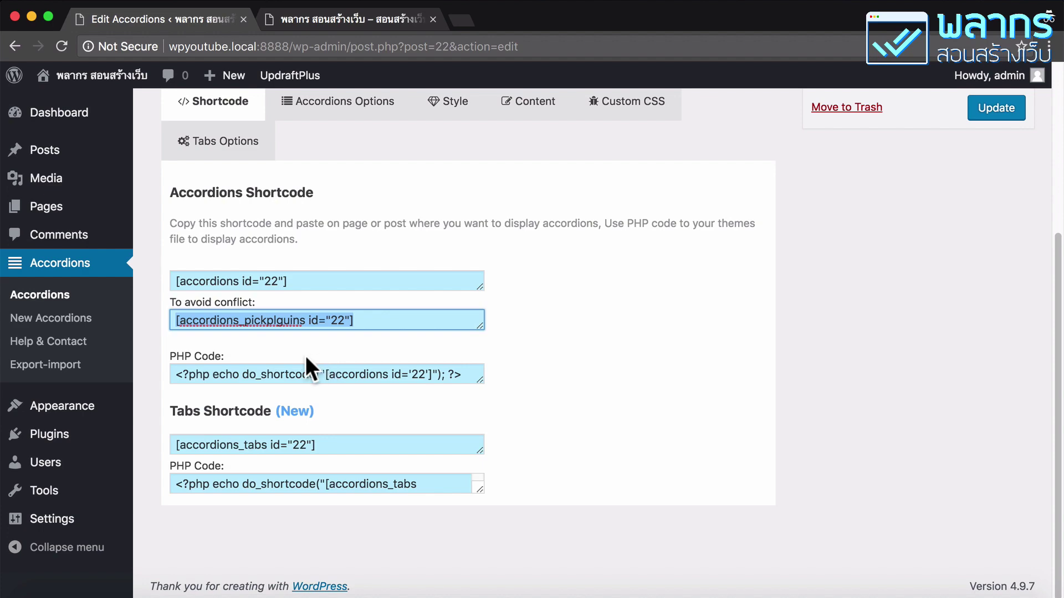
# Step: Open the About page for editing and delete its existing body text
pyautogui.moveTo(83, 210)
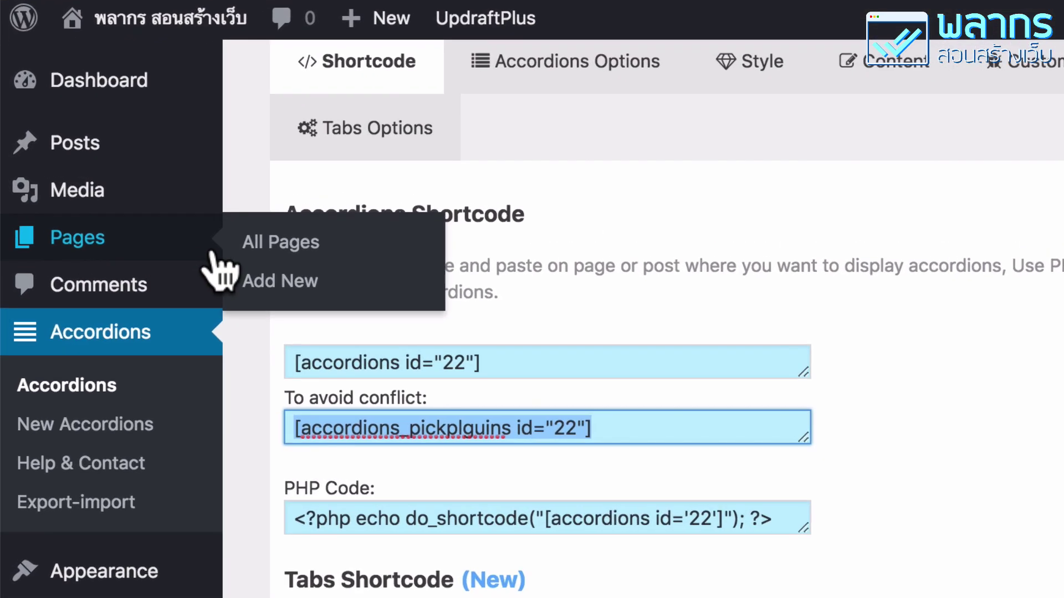
pyautogui.click(305, 247)
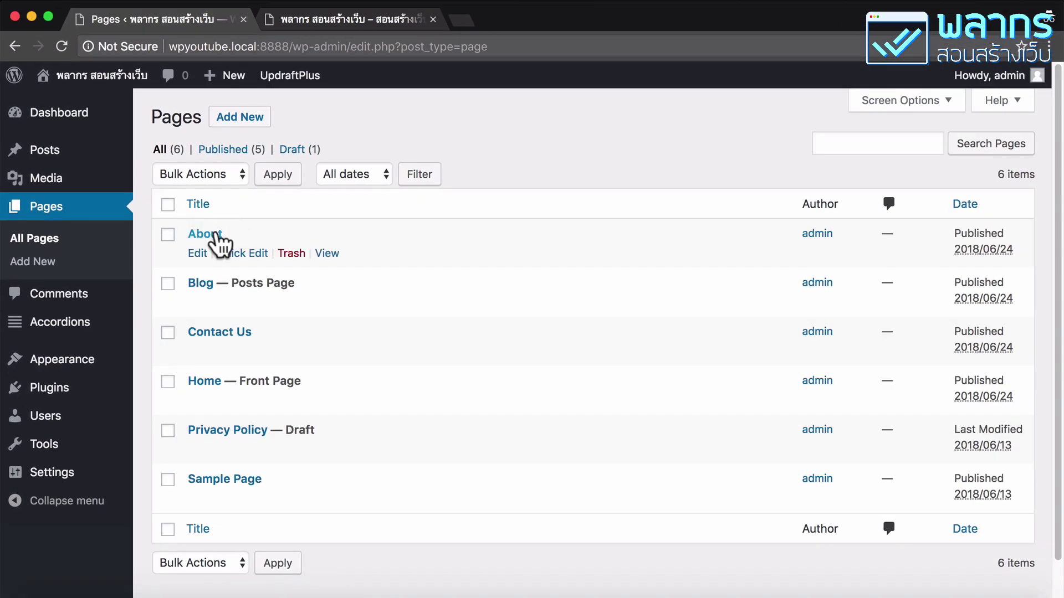
pyautogui.click(206, 234)
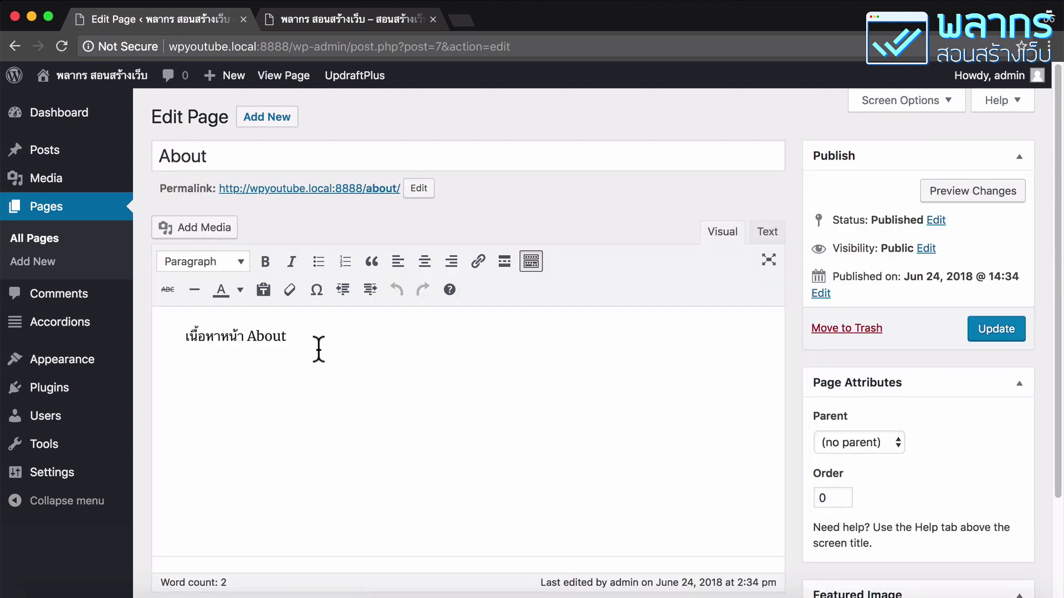
pyautogui.moveTo(307, 336); pyautogui.dragTo(178, 334)
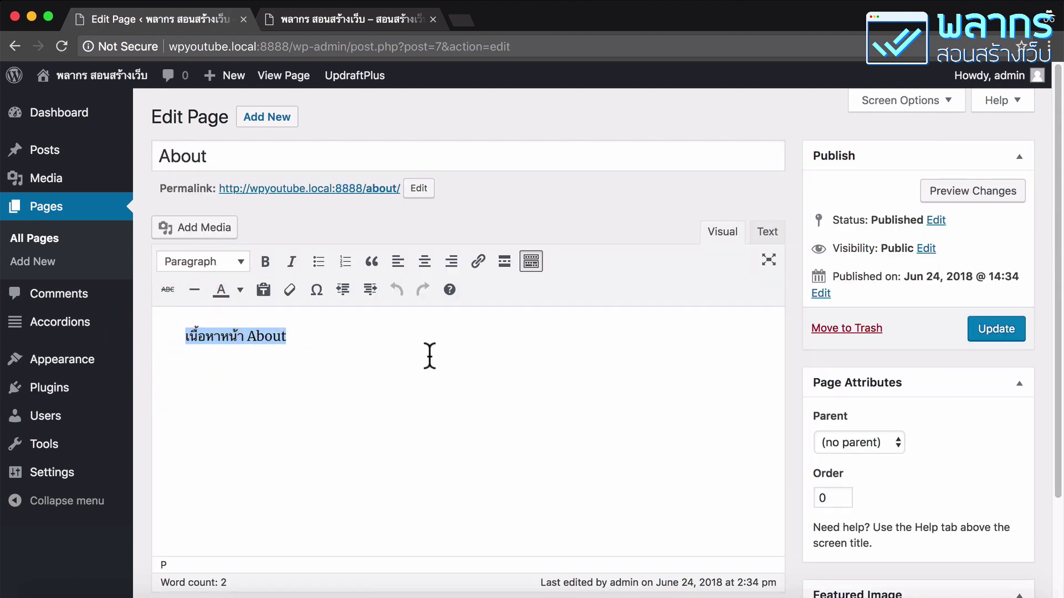
pyautogui.press('BackSpace')
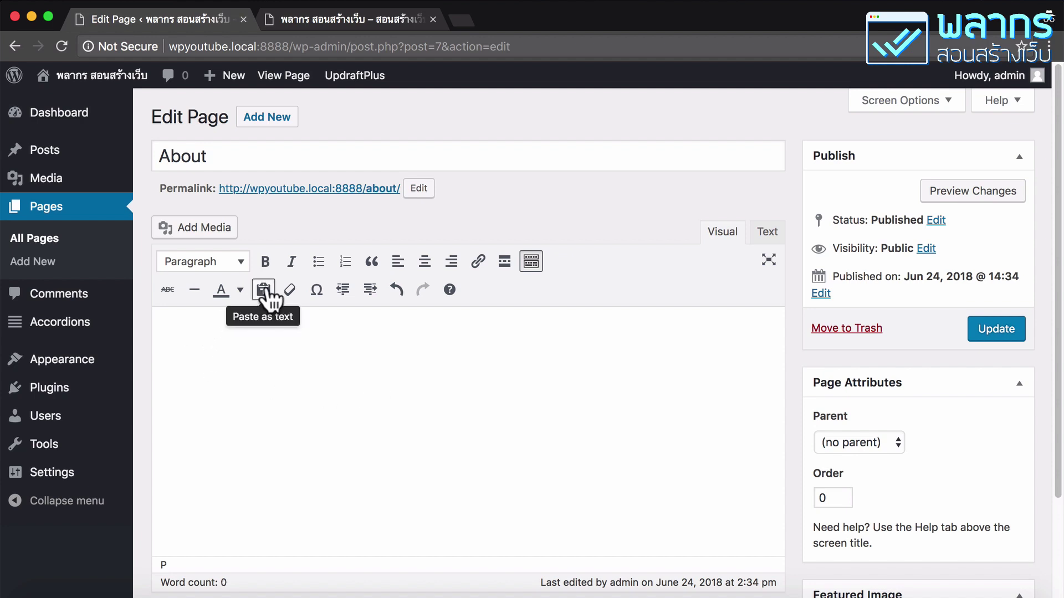
# Step: Turn on Paste as text and paste the shortcode [accordions_pickplguins id="22"] into the About page's body
pyautogui.click(268, 292)
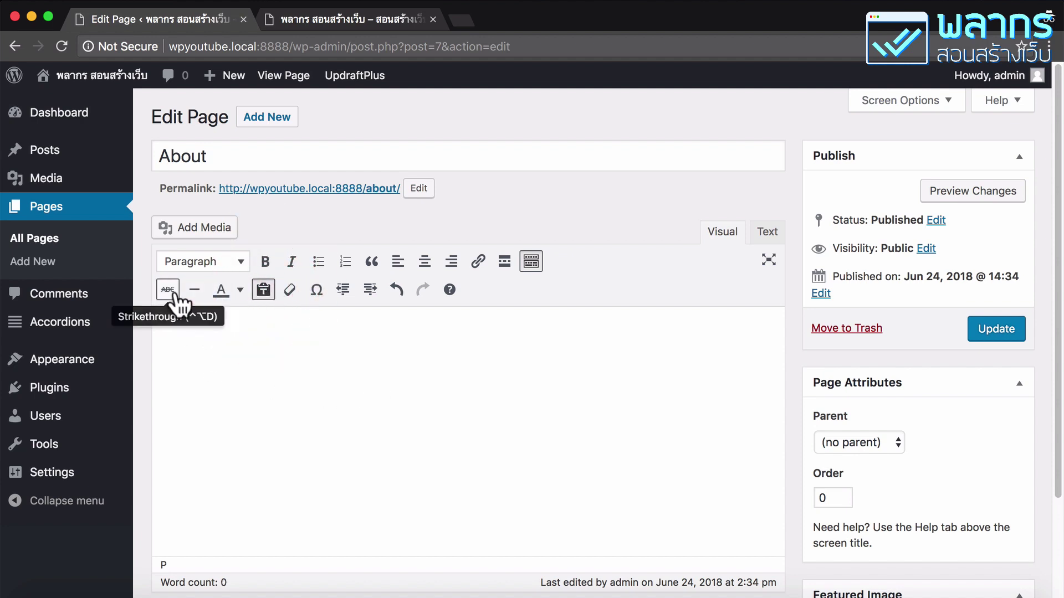
pyautogui.click(531, 261)
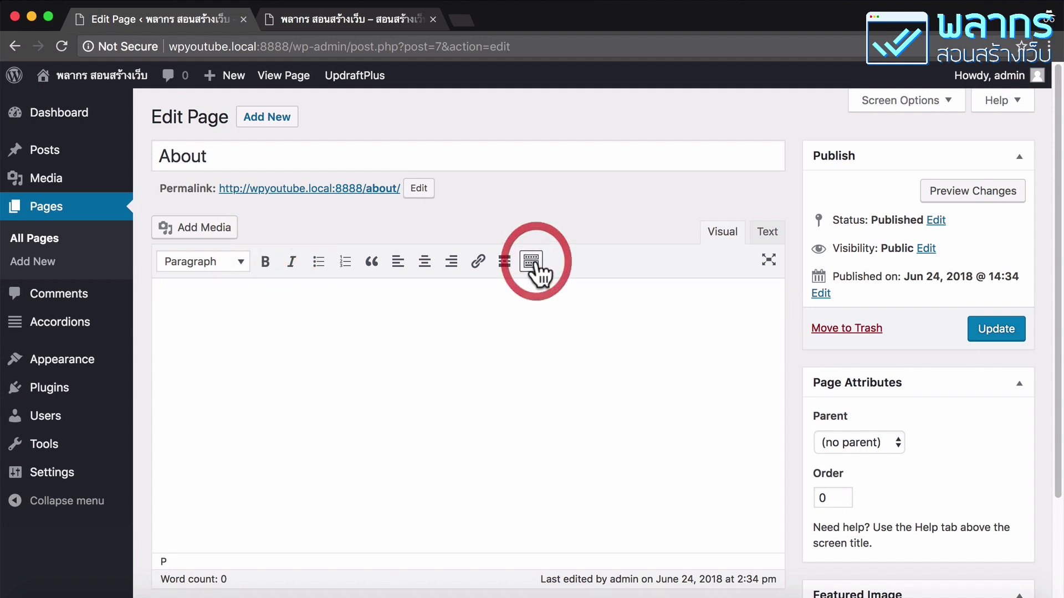
pyautogui.click(531, 262)
pyautogui.click(204, 352)
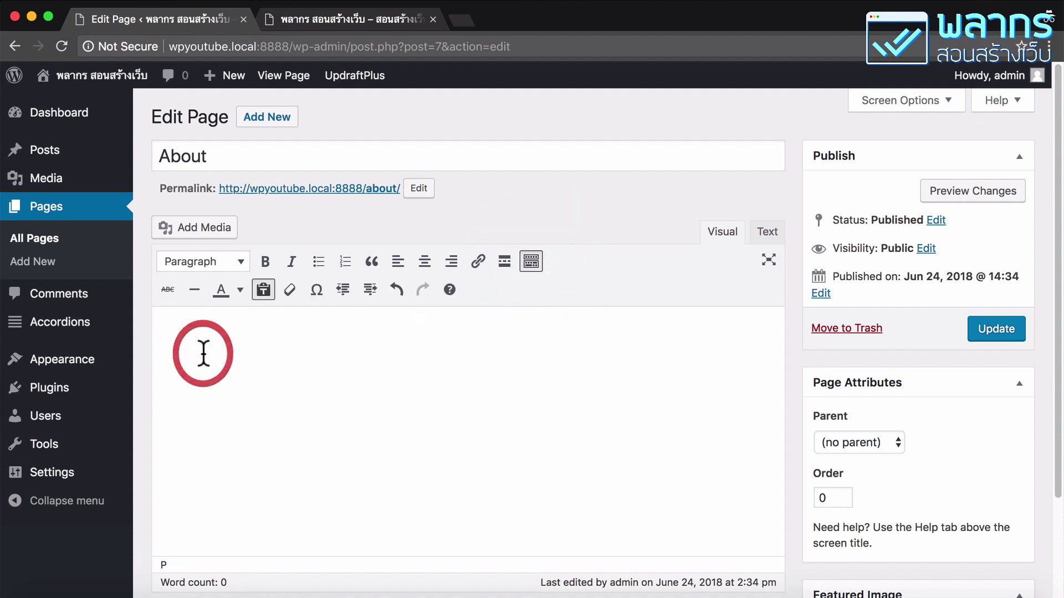
pyautogui.rightClick(205, 351)
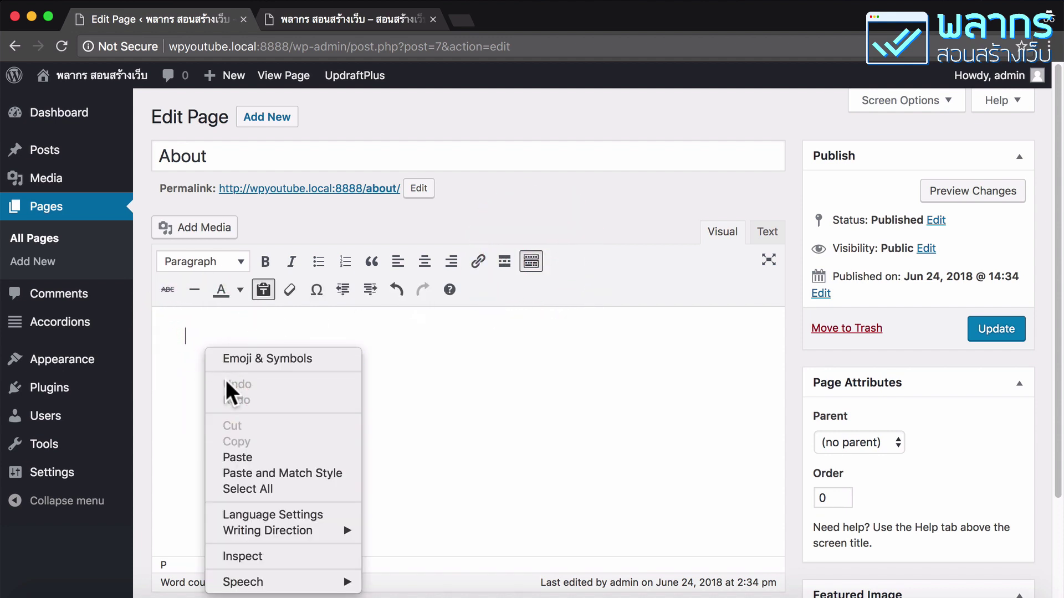
pyautogui.click(278, 457)
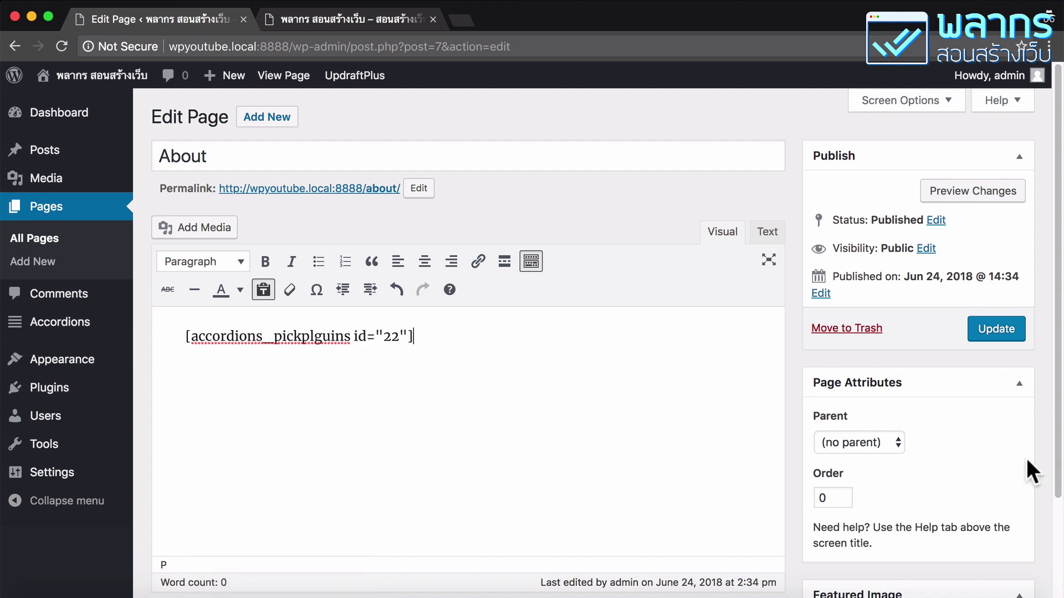
# Step: Update the About page and open it on the live site at its accordion
pyautogui.click(1009, 336)
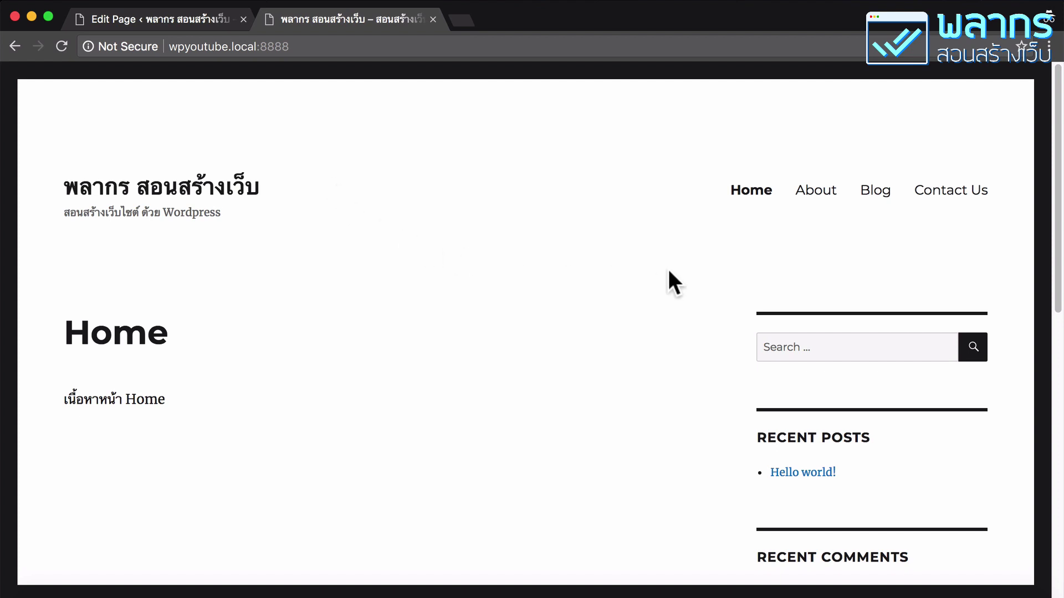
pyautogui.click(810, 195)
pyautogui.scroll(-2, 469, 208)
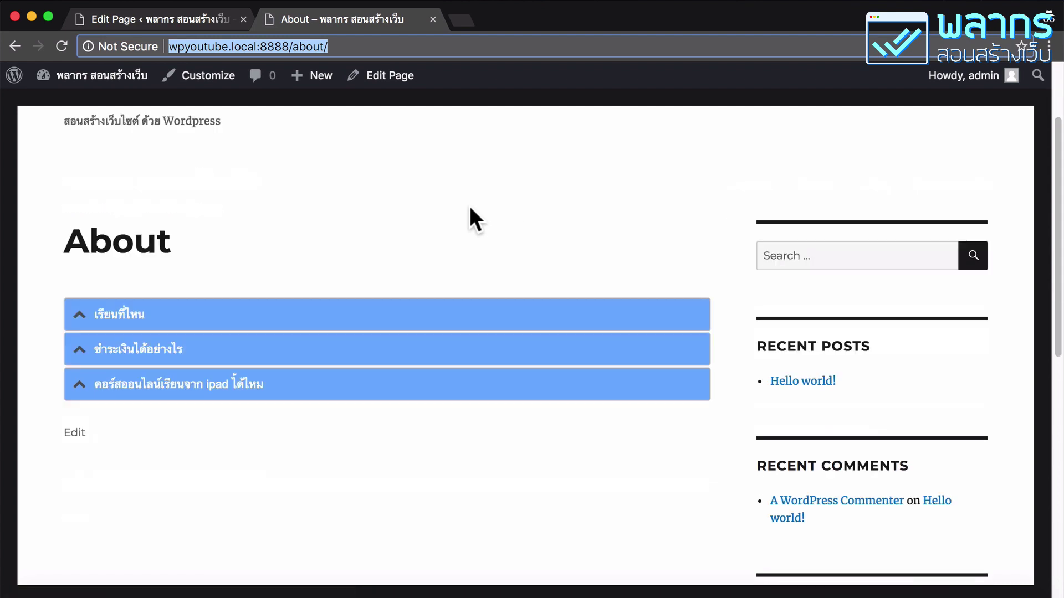
pyautogui.scroll(-1, 469, 208)
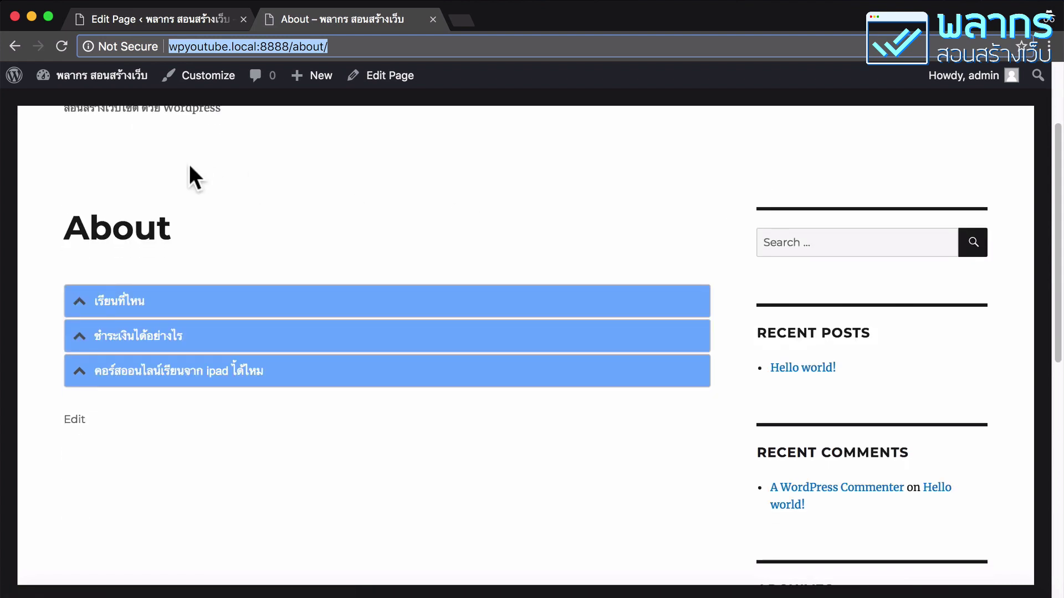
# Step: Test the accordion on the live About page by expanding and collapsing its three items
pyautogui.click(123, 303)
pyautogui.click(127, 307)
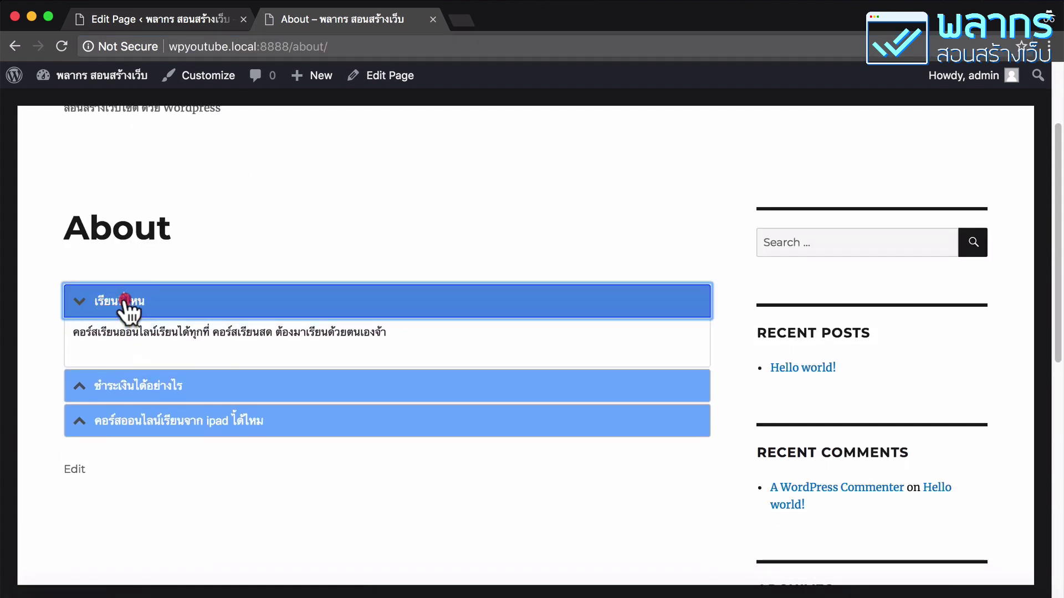
pyautogui.click(129, 344)
pyautogui.click(126, 337)
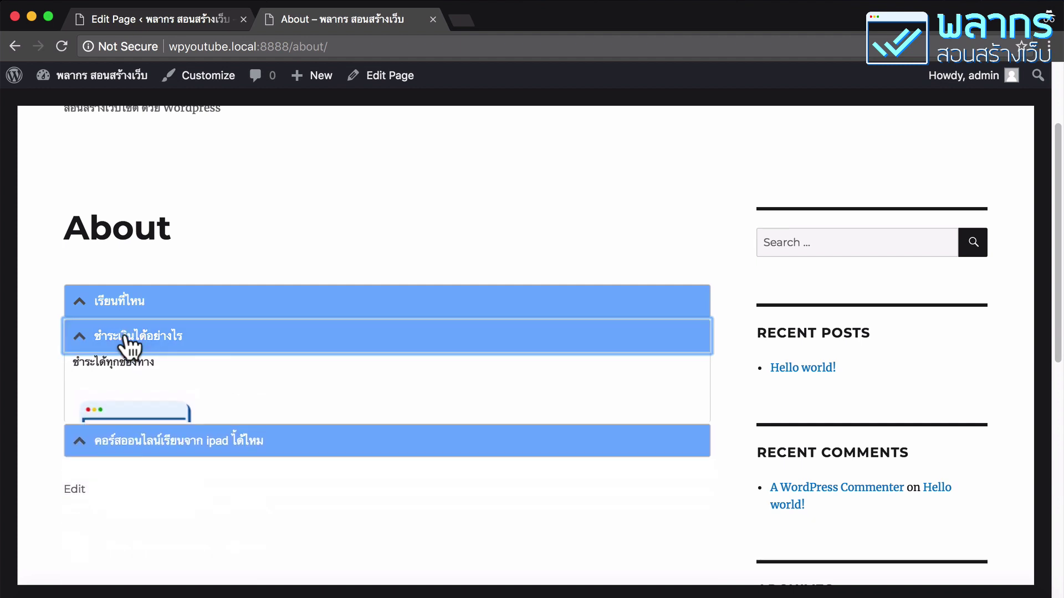
pyautogui.click(133, 373)
pyautogui.click(135, 381)
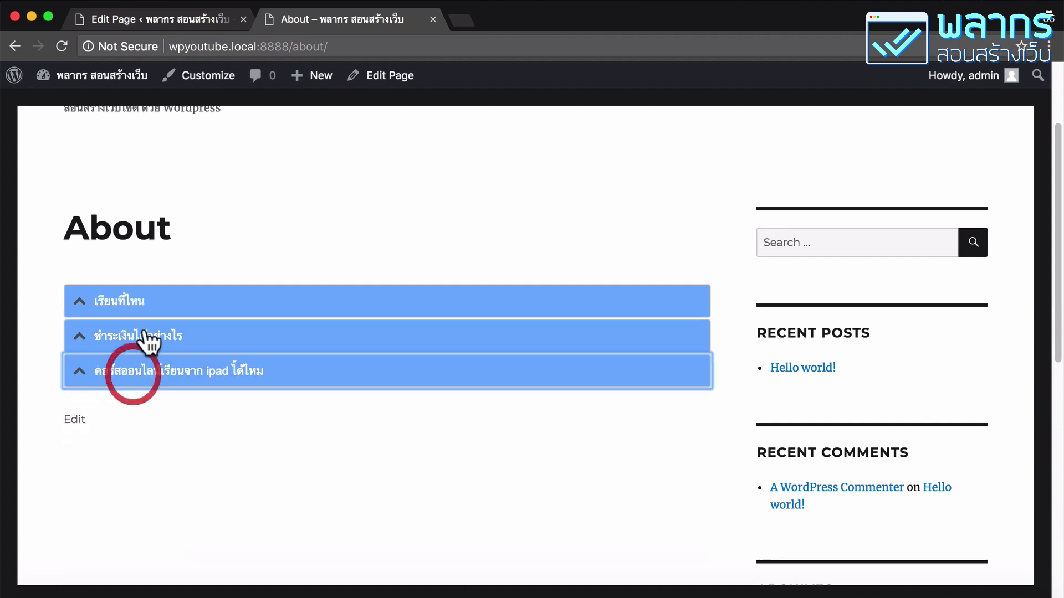
pyautogui.click(149, 338)
pyautogui.scroll(-3, 148, 332)
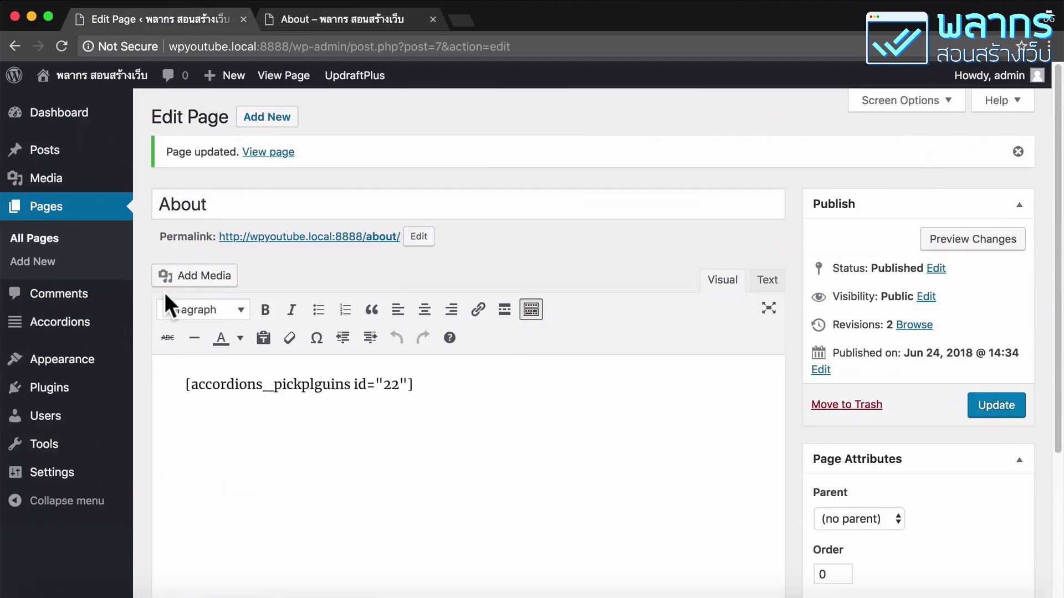
# Step: Open the คำถามที่ถามบ่อย accordion for editing and set its Collapsible option to False
pyautogui.moveTo(105, 331)
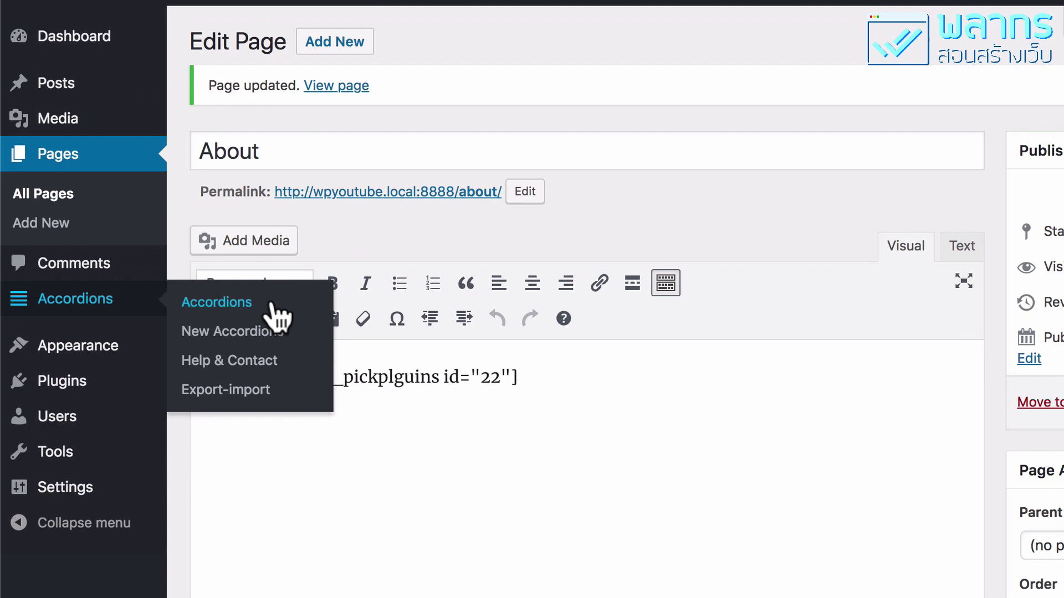
pyautogui.click(319, 283)
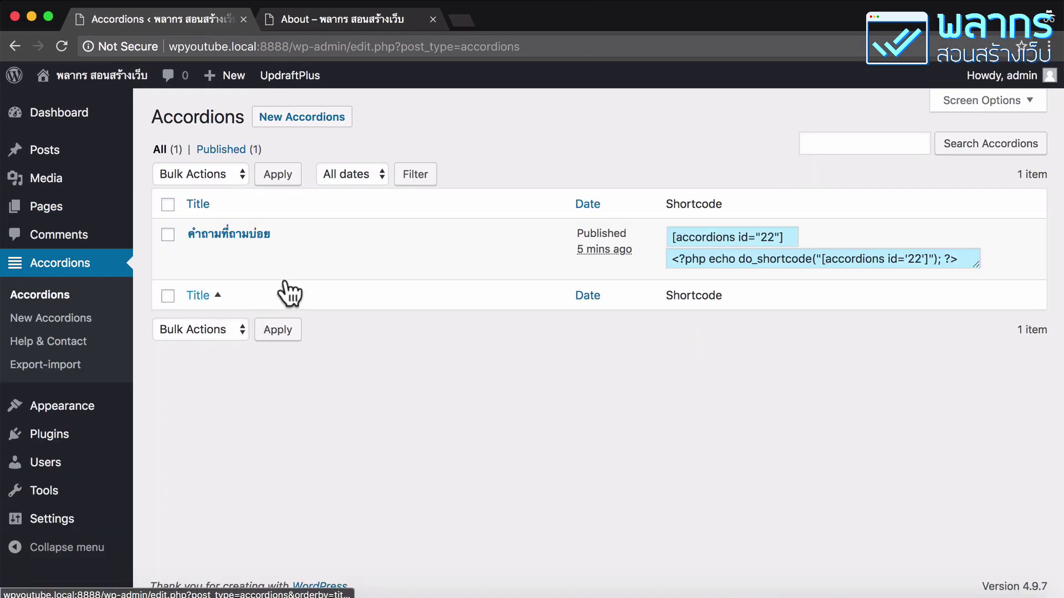
pyautogui.moveTo(201, 261)
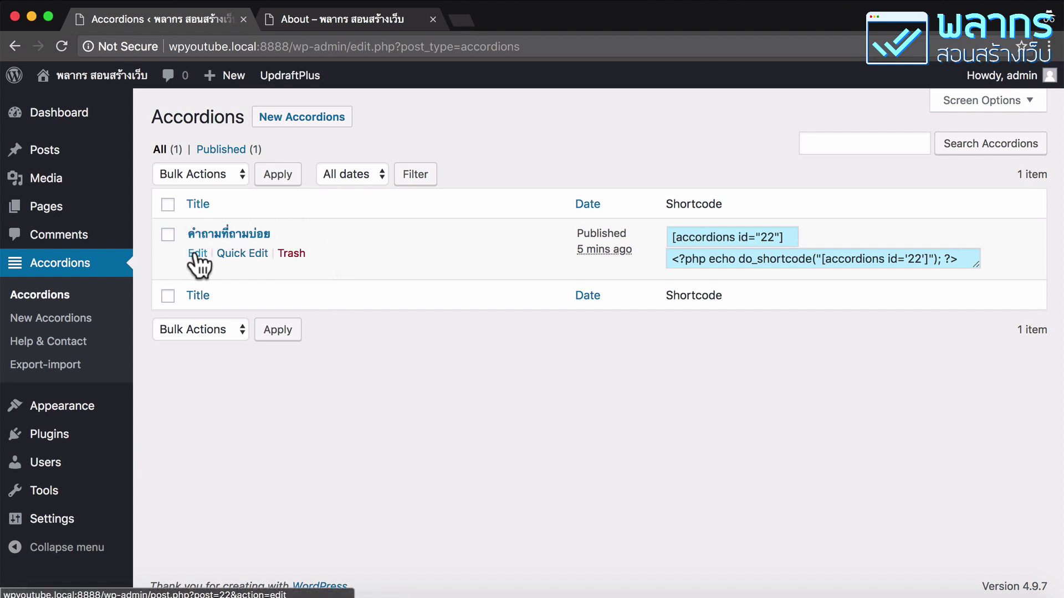
pyautogui.click(195, 253)
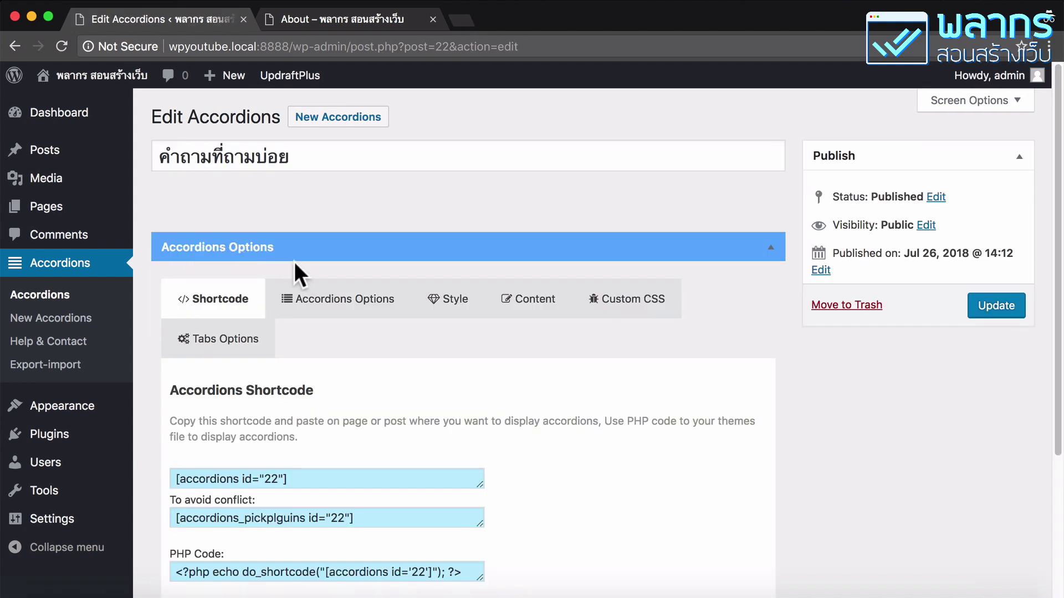
pyautogui.click(390, 299)
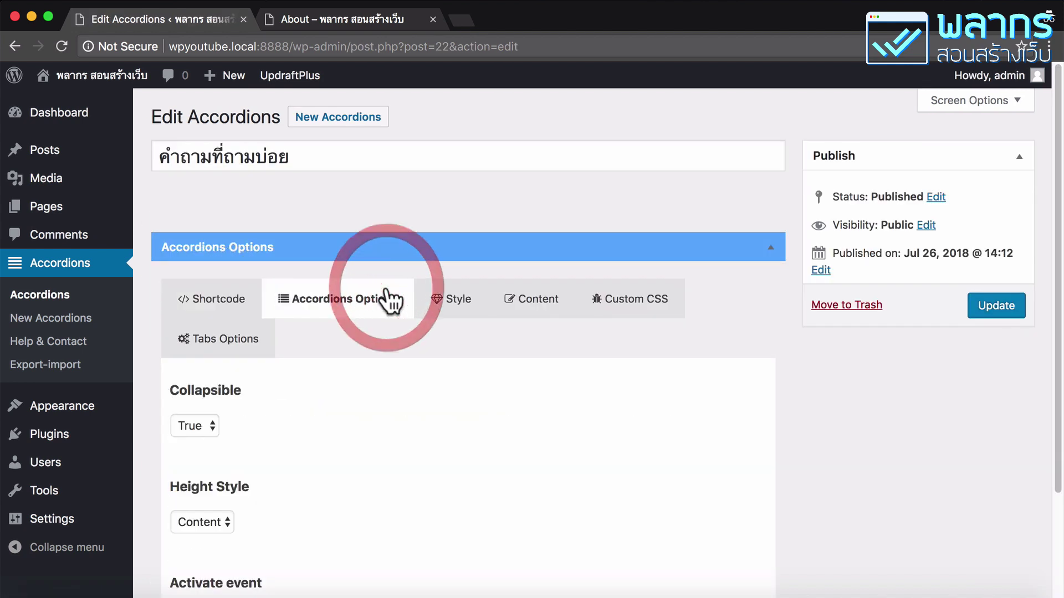
pyautogui.scroll(-3, 388, 311)
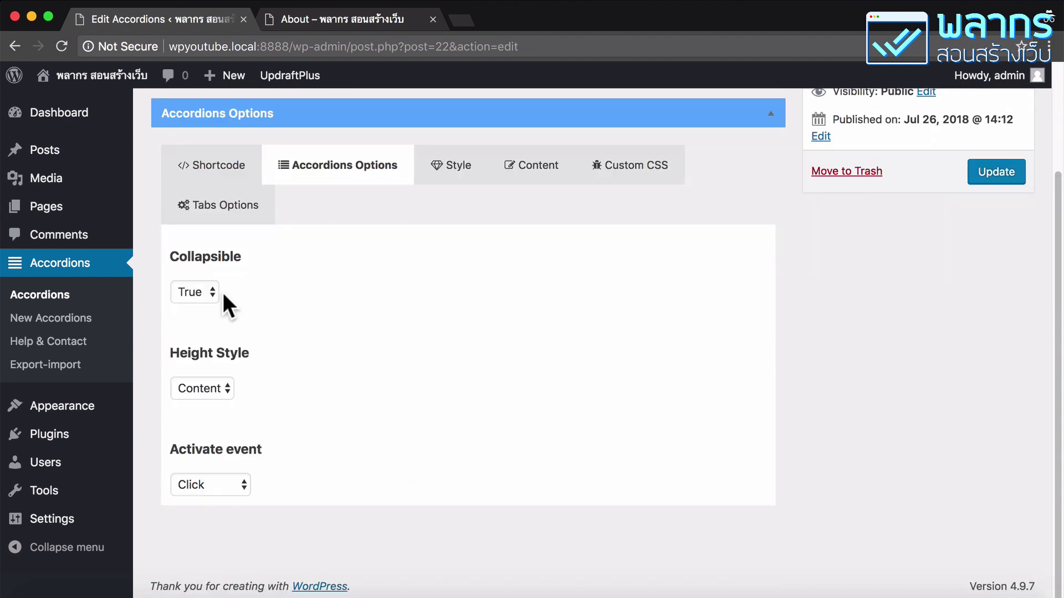
pyautogui.click(190, 292)
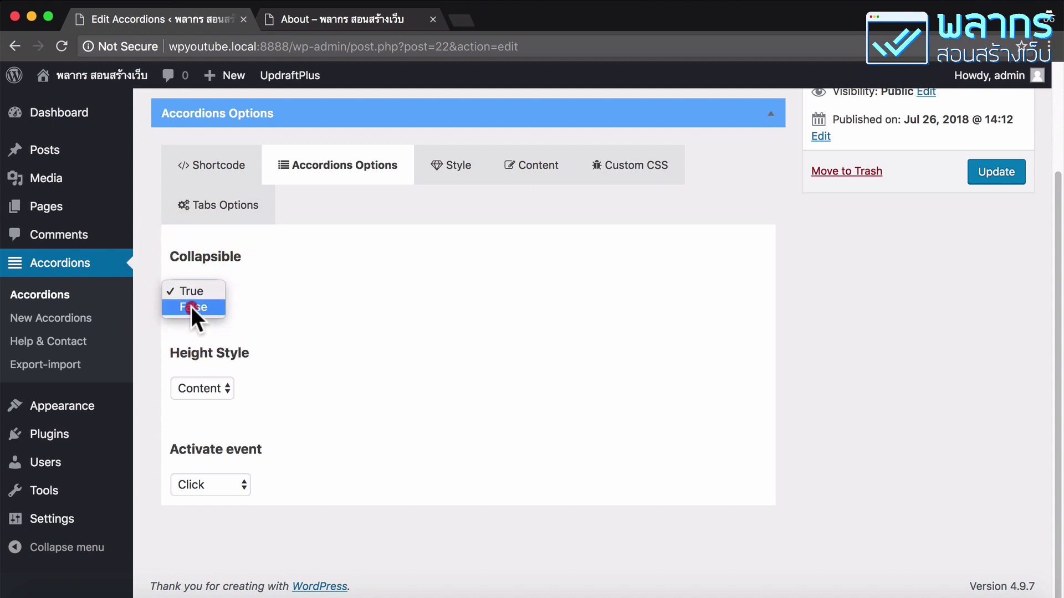
pyautogui.click(191, 307)
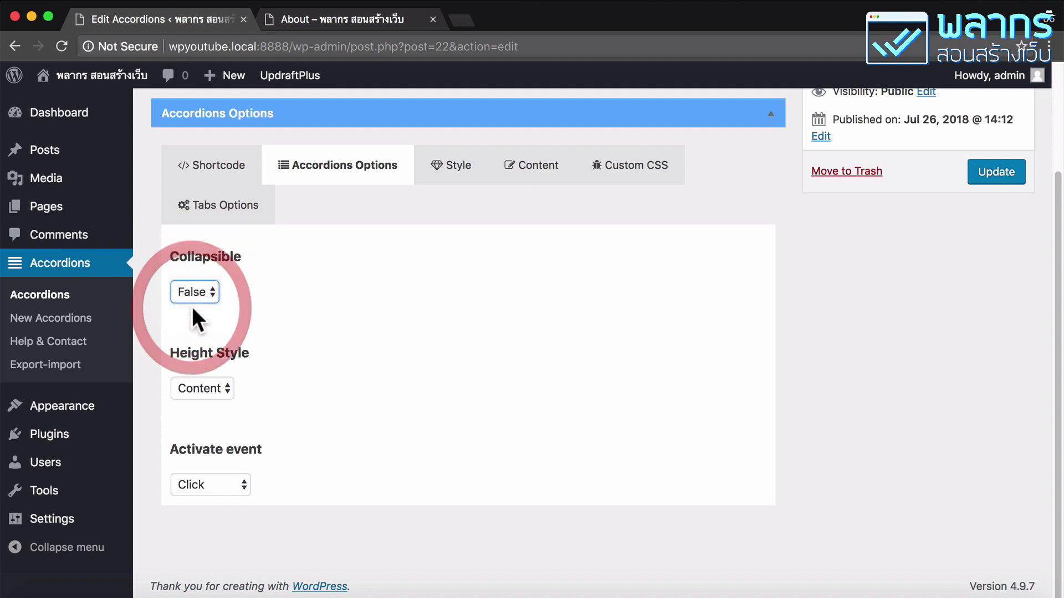
# Step: Check the Height Style and Activate event choices, keep Content and Click selected, and update the accordion
pyautogui.click(223, 389)
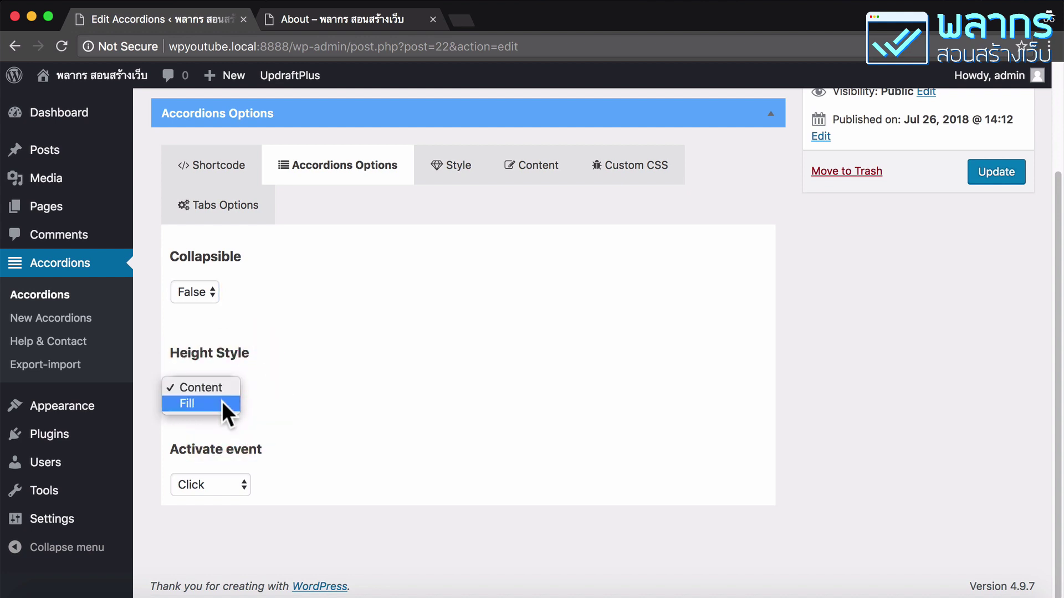
pyautogui.click(267, 388)
pyautogui.click(237, 483)
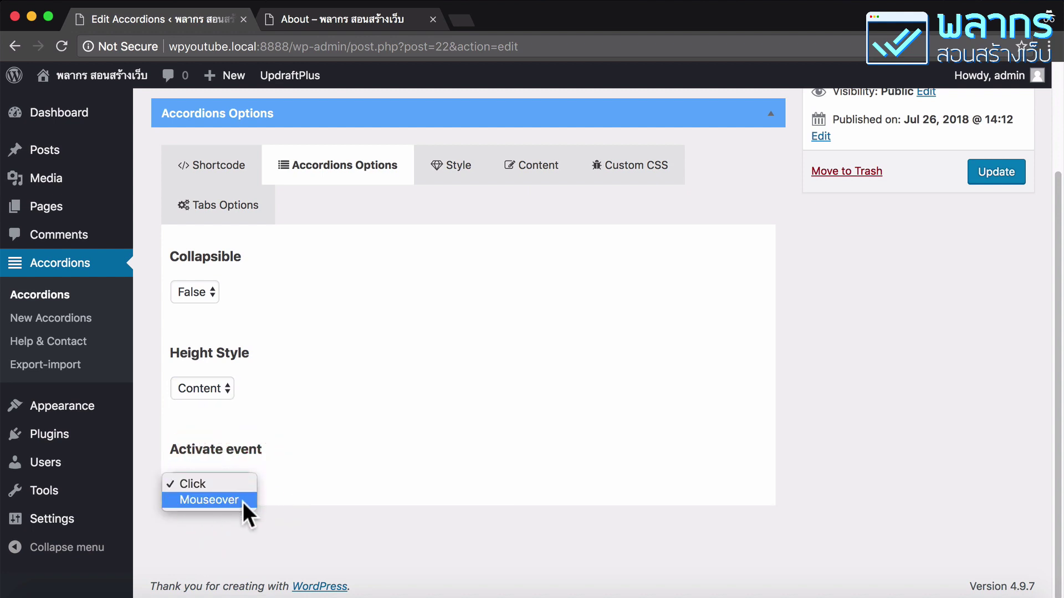
pyautogui.click(280, 440)
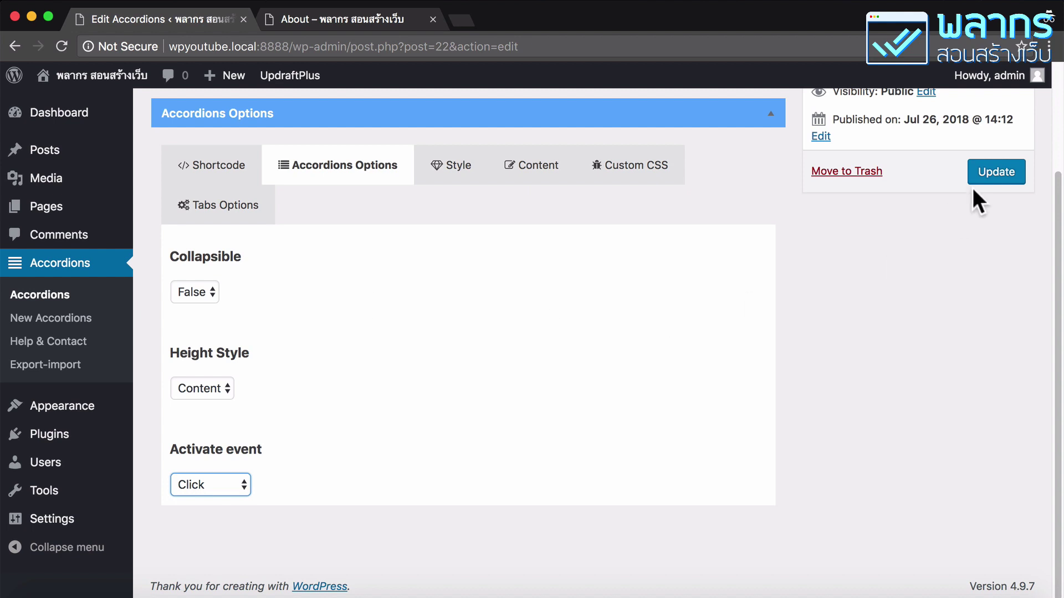
pyautogui.click(995, 166)
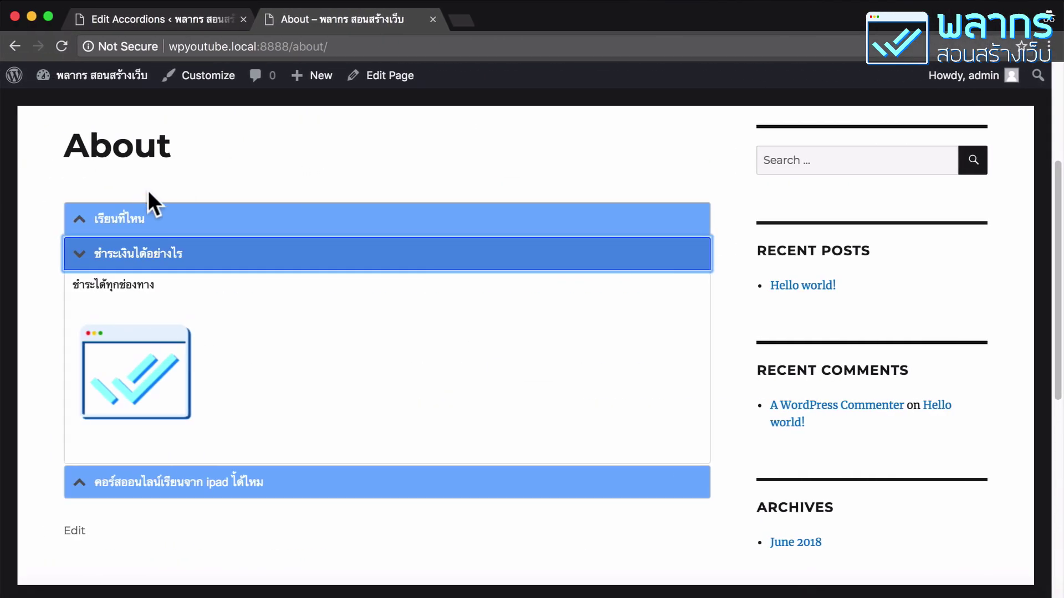
# Step: Expand and collapse the first item, เรียนที่ไหน, on the live About page before reloading it
pyautogui.click(125, 220)
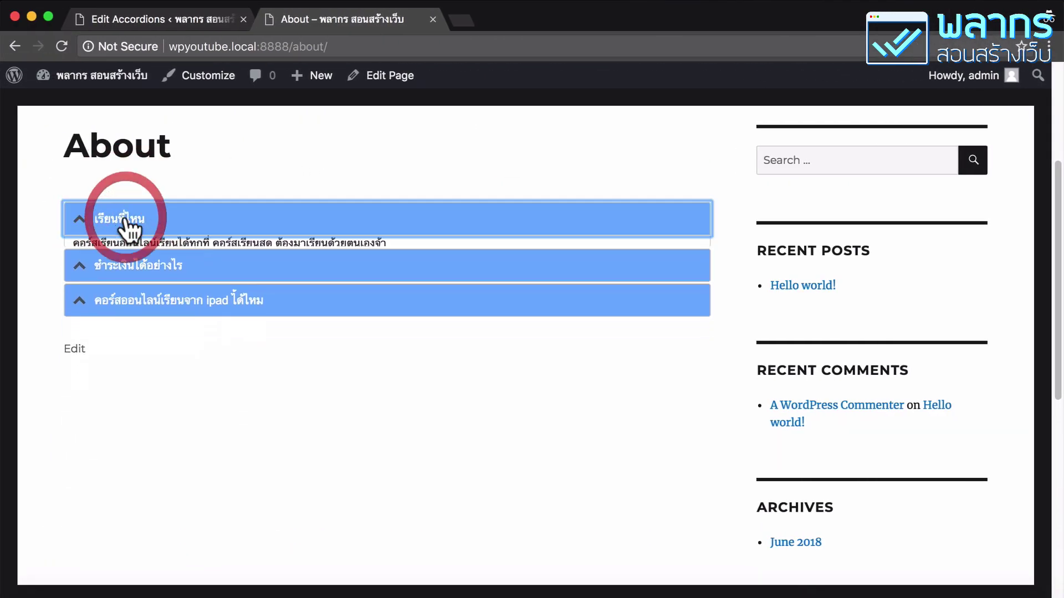
pyautogui.click(125, 219)
pyautogui.click(125, 219)
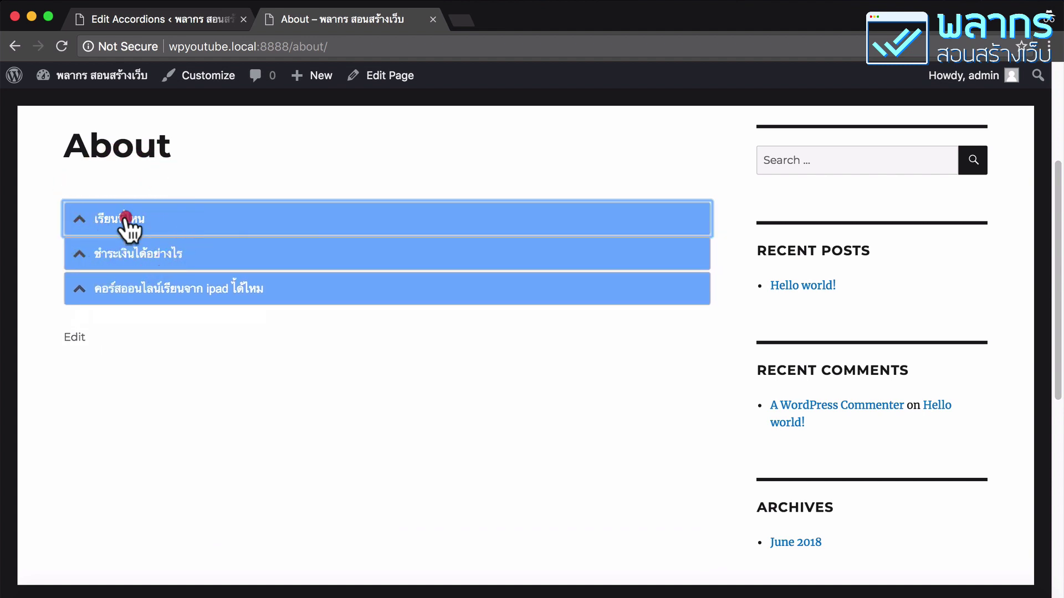
pyautogui.click(125, 219)
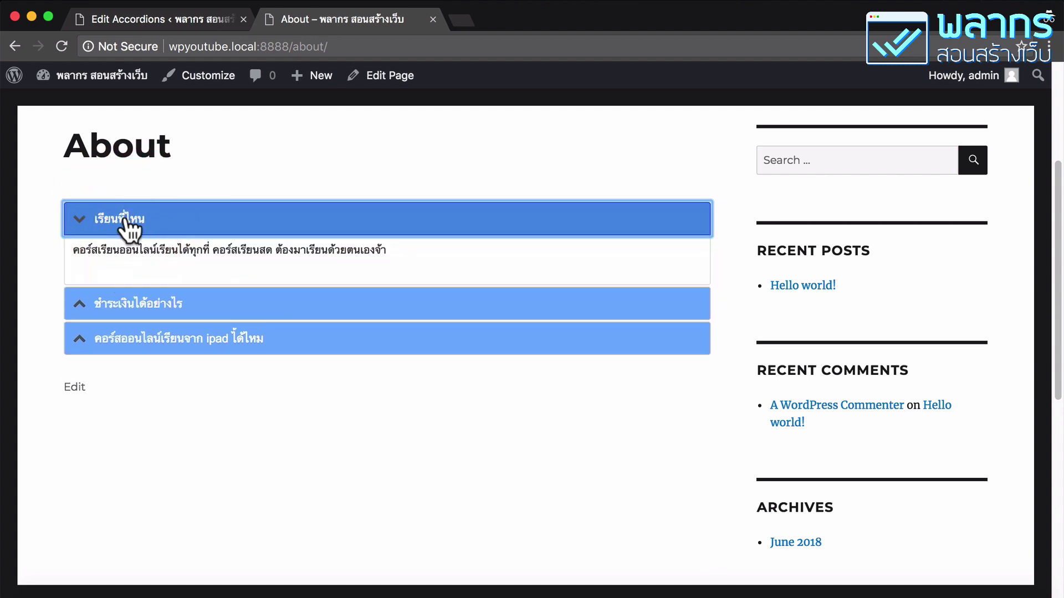
# Step: Reload the live About page and test how the three accordion items open and close with Collapsible off
pyautogui.click(62, 45)
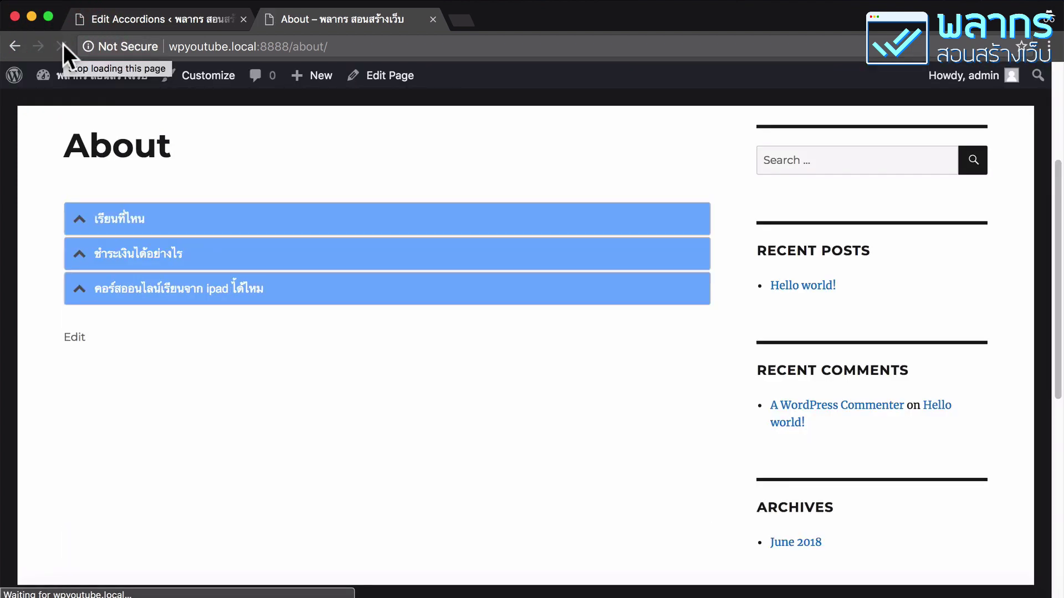
pyautogui.click(122, 217)
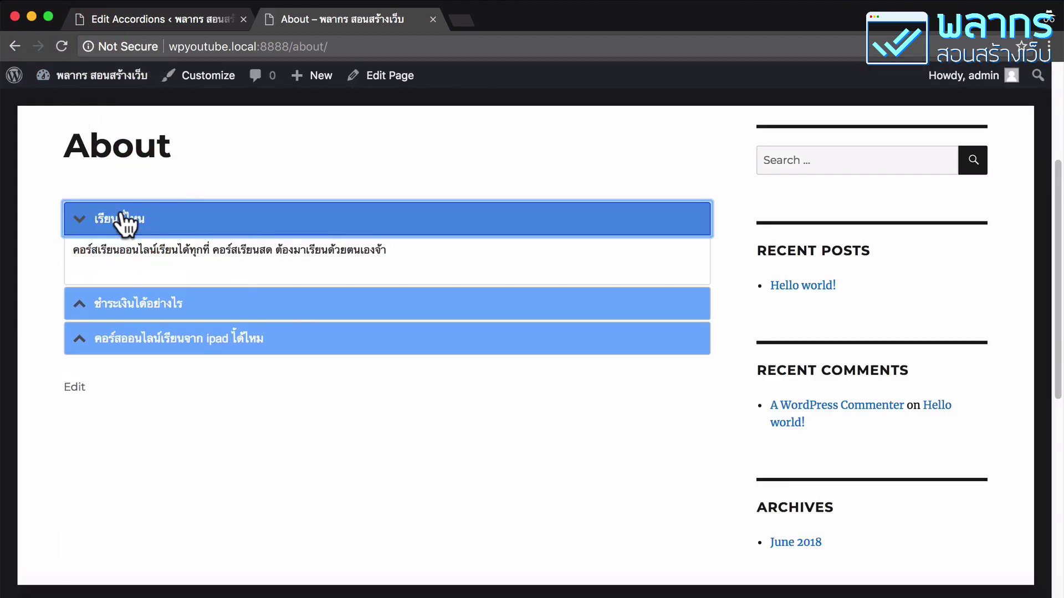
pyautogui.click(122, 212)
pyautogui.click(122, 212)
pyautogui.click(166, 218)
pyautogui.click(190, 305)
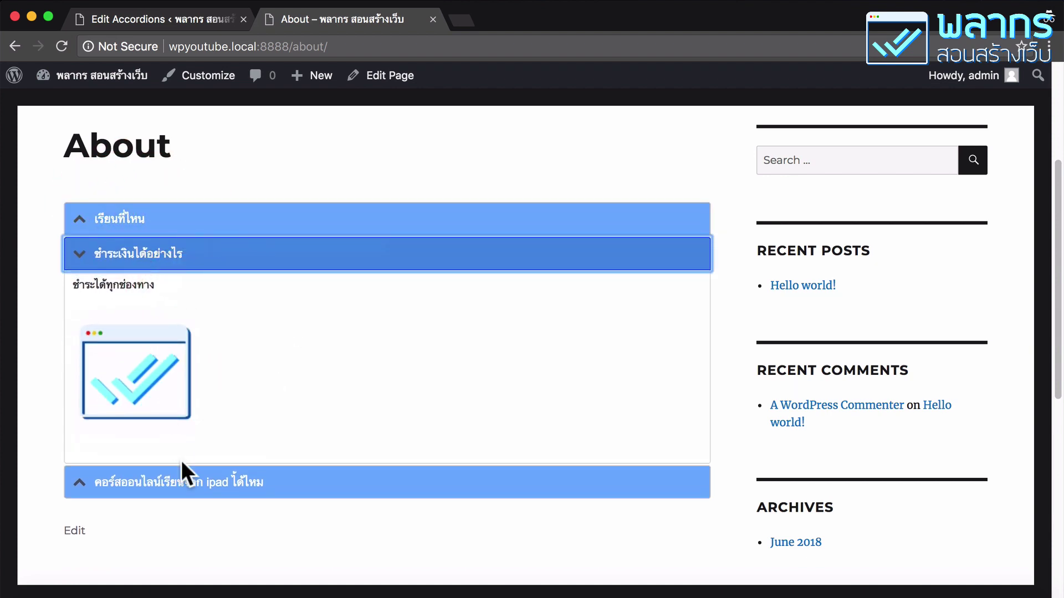
pyautogui.click(191, 483)
pyautogui.click(194, 252)
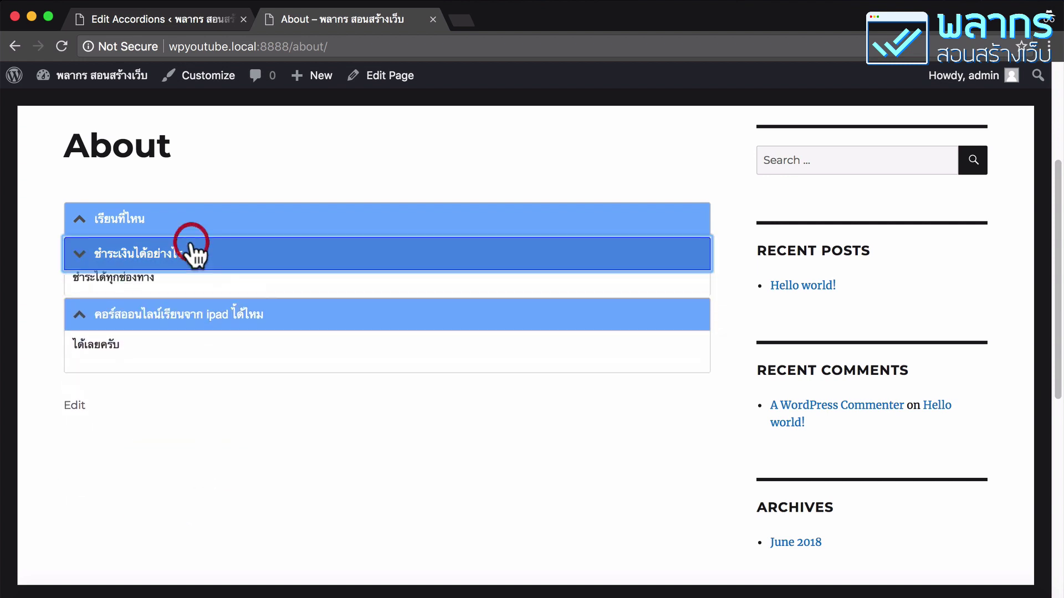
pyautogui.click(194, 217)
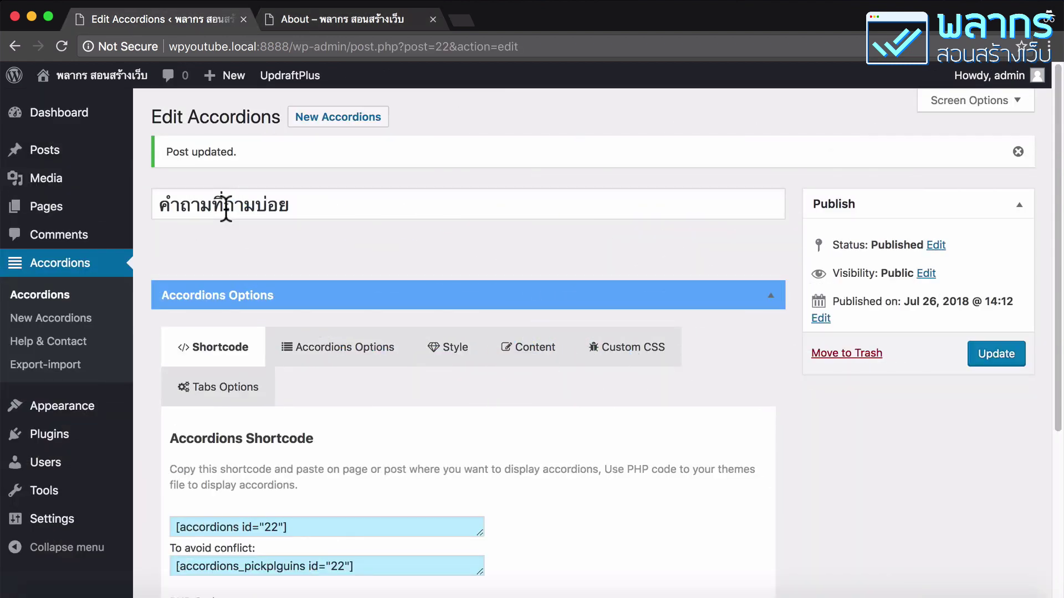
# Step: Set the accordion's theme to Border Bottom in its style settings and update the accordion
pyautogui.click(452, 355)
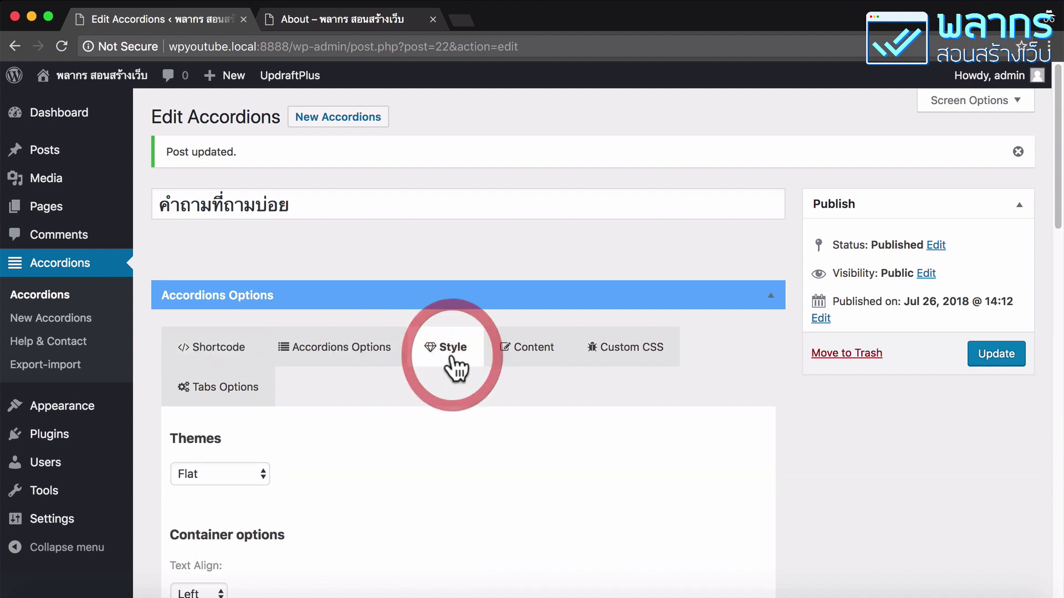
pyautogui.scroll(-3, 454, 378)
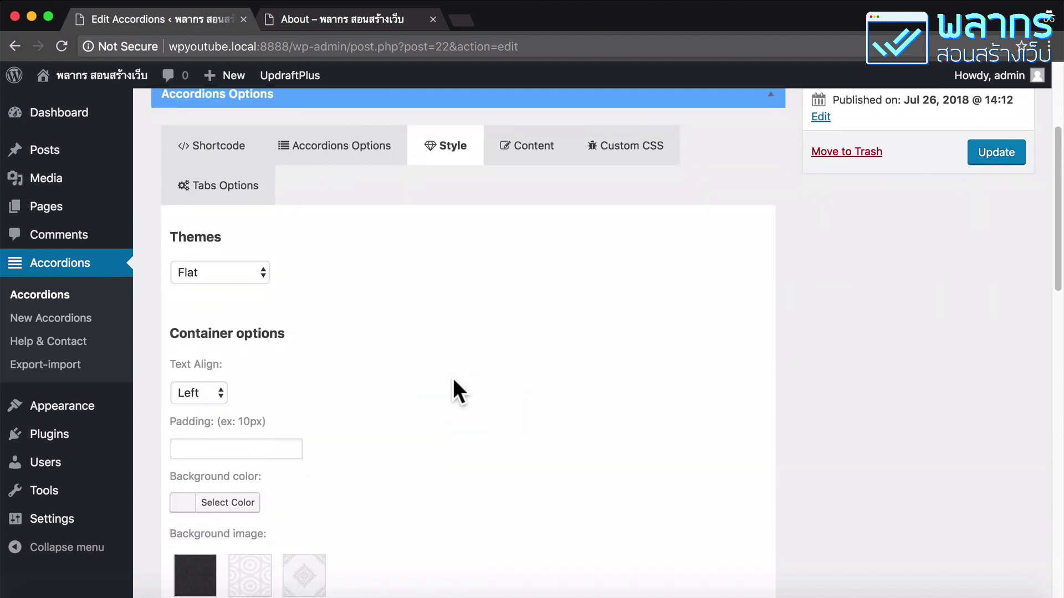
pyautogui.click(243, 274)
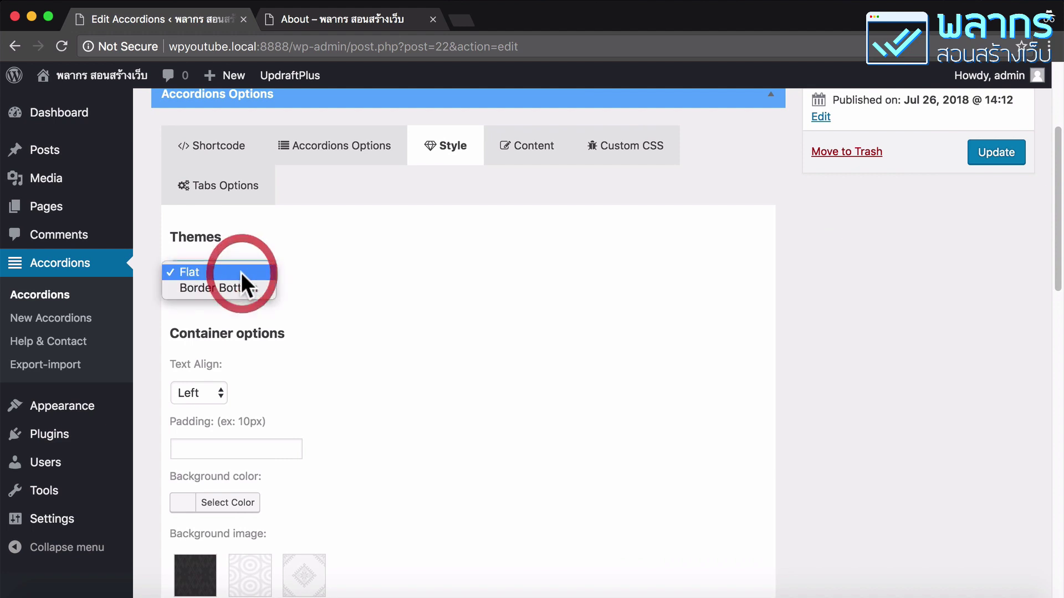
pyautogui.click(240, 284)
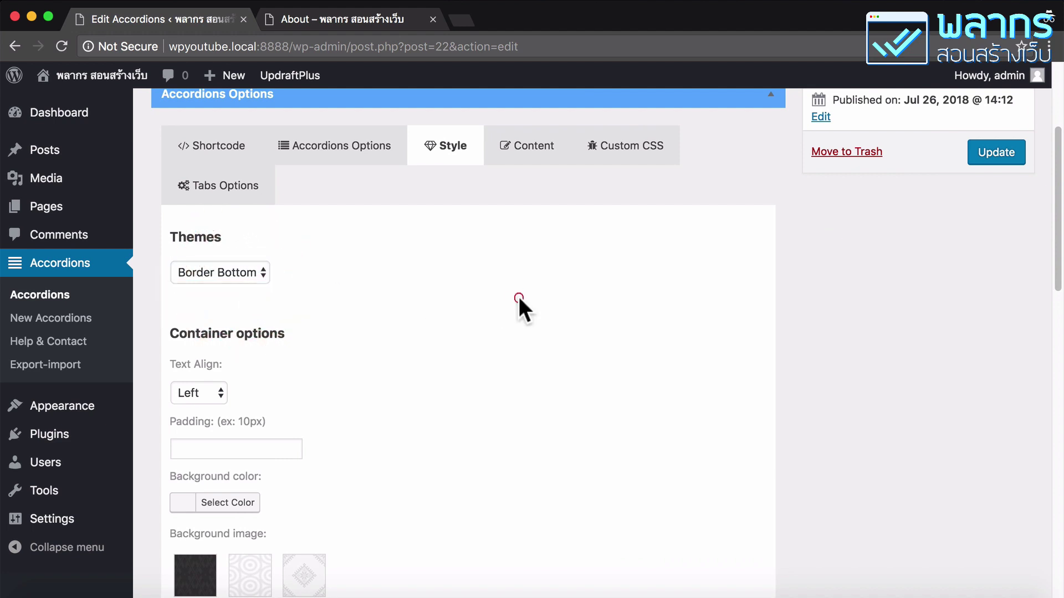
pyautogui.click(1012, 155)
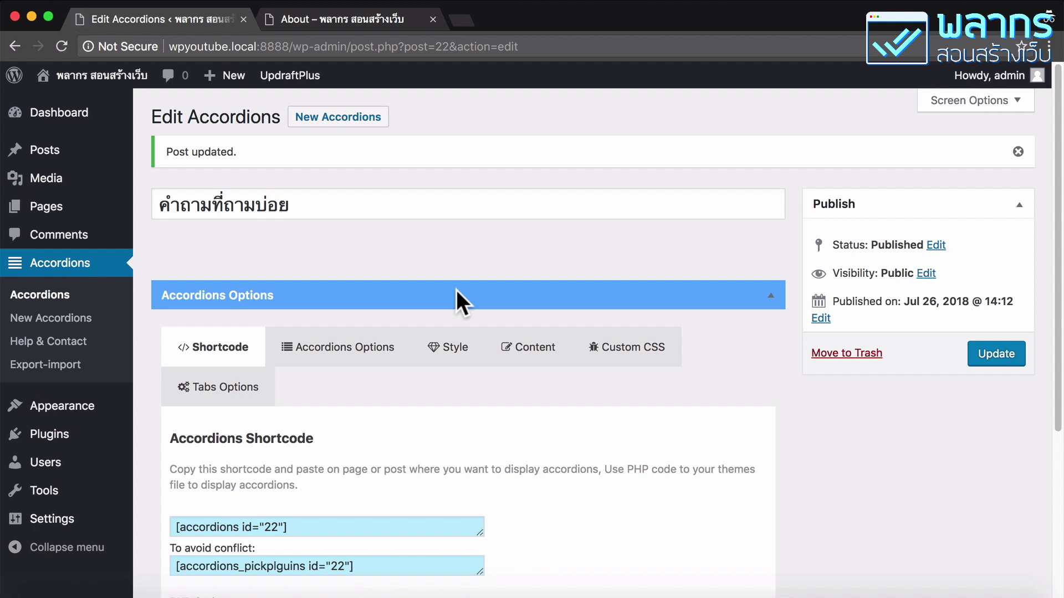
# Step: Reload the live About page to check the accordion with the Border Bottom theme
pyautogui.click(354, 21)
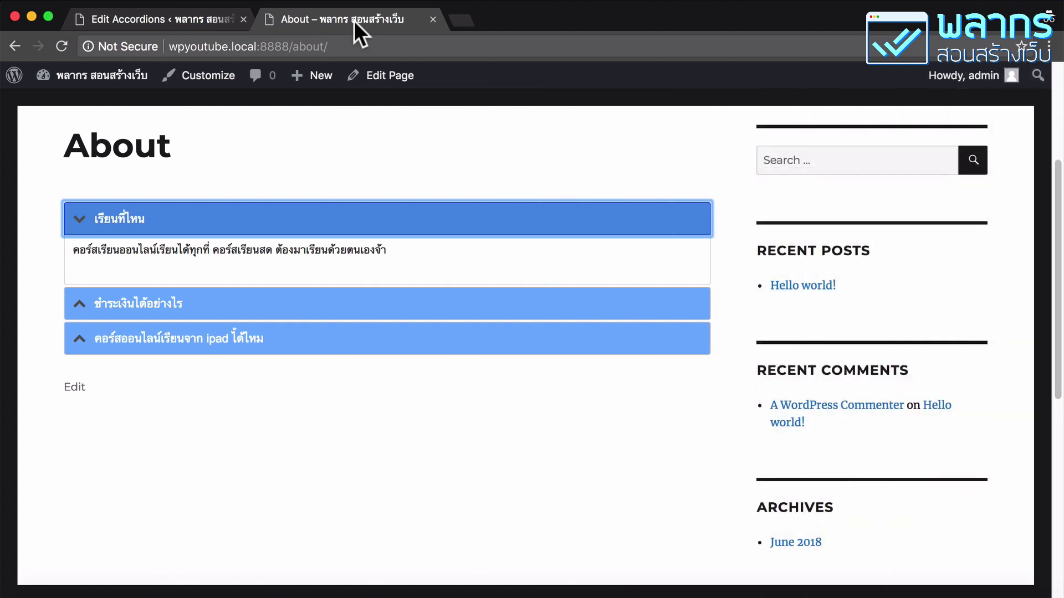
pyautogui.click(235, 148)
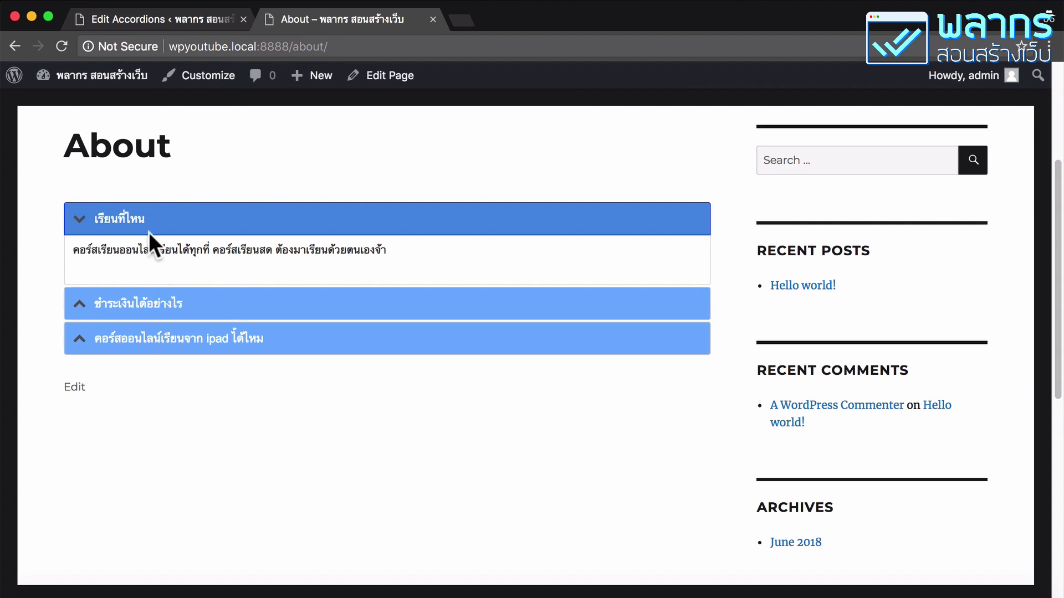
pyautogui.click(63, 44)
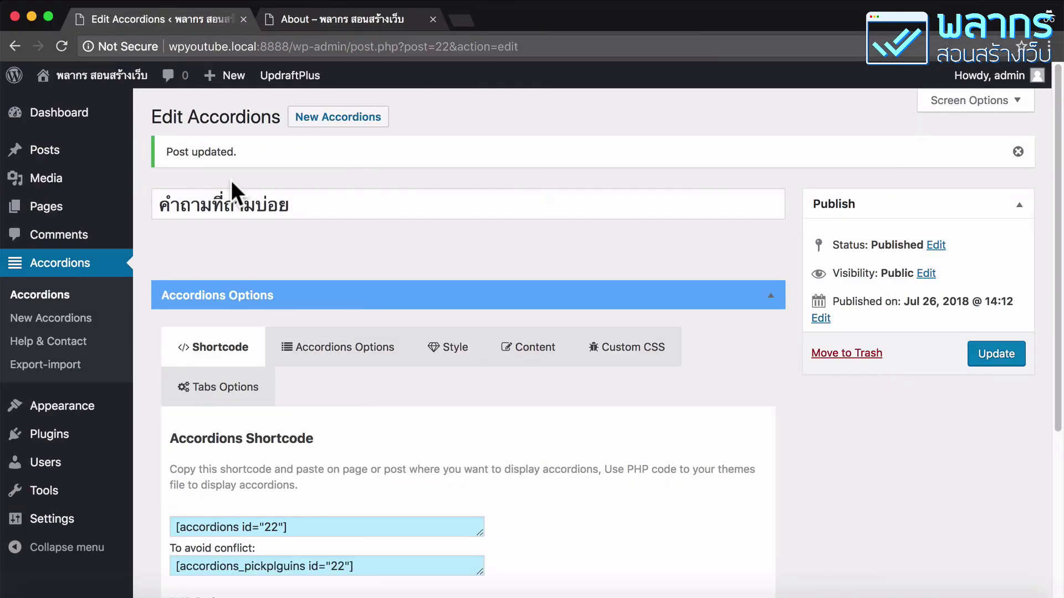
# Step: Set the text alignment to Center in the container options of the accordion's style settings
pyautogui.click(448, 359)
pyautogui.scroll(-5, 449, 360)
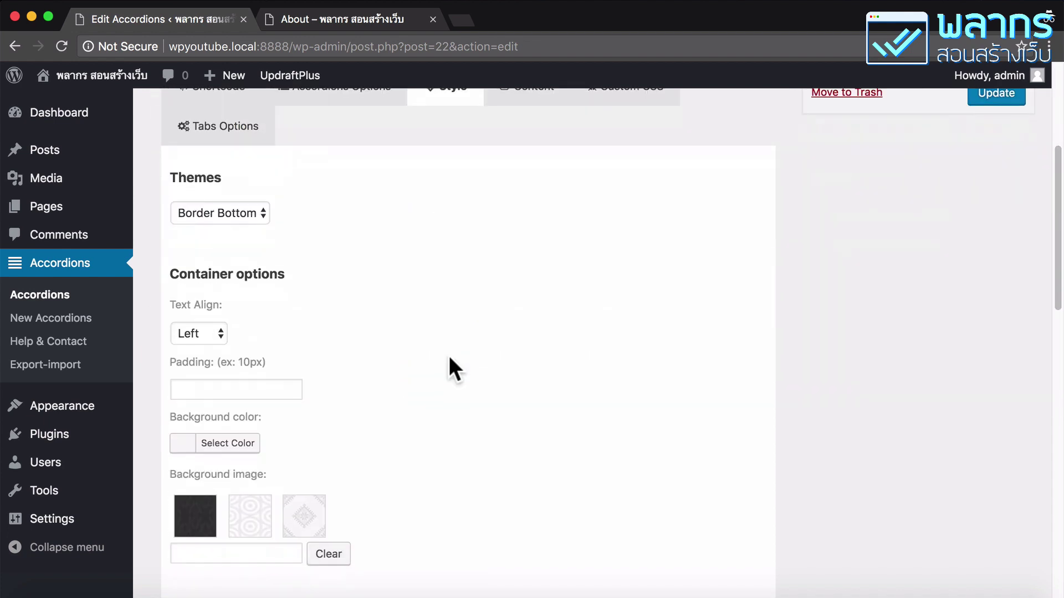
pyautogui.scroll(-1, 449, 356)
pyautogui.scroll(-1, 435, 346)
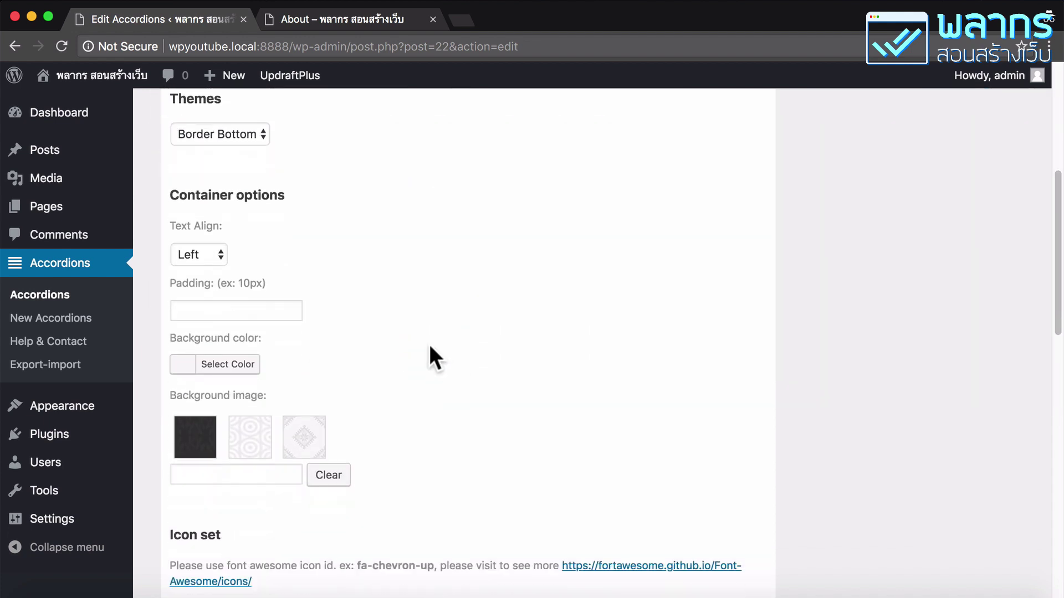
pyautogui.click(221, 255)
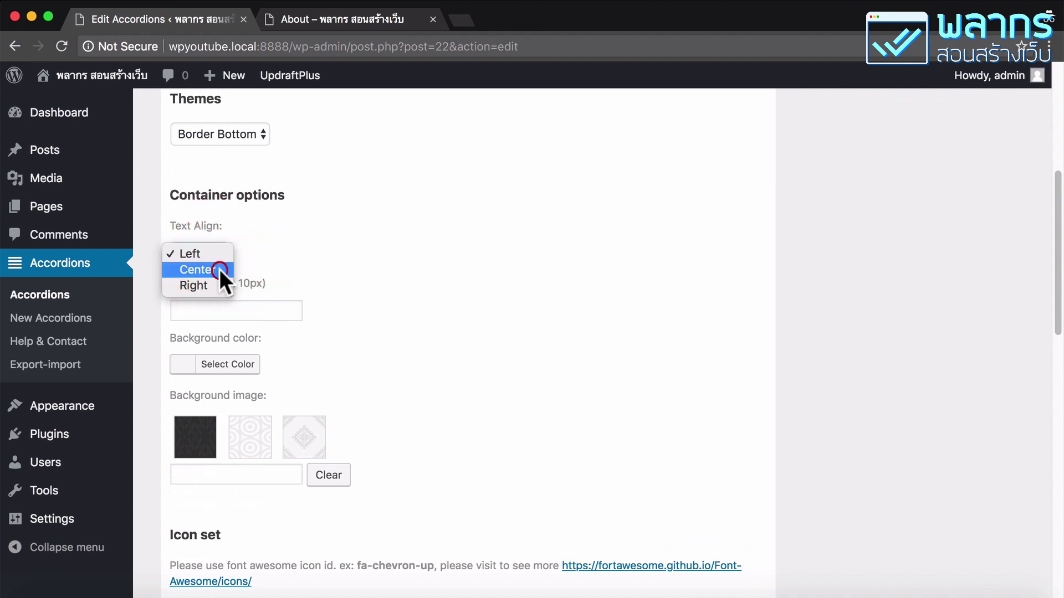
pyautogui.click(220, 269)
pyautogui.click(334, 291)
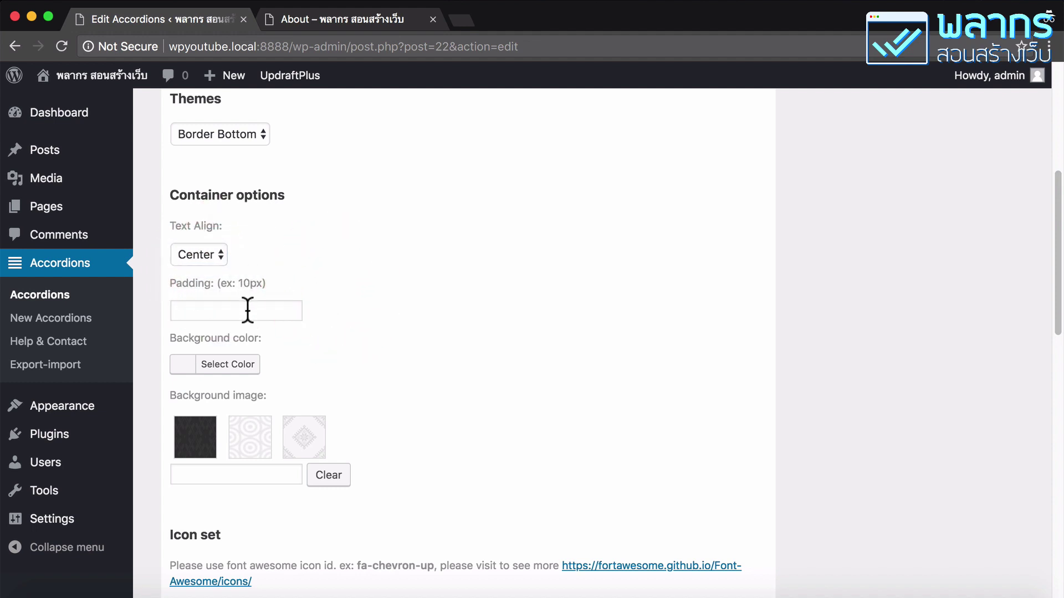
# Step: Set the accordion container's background color to dark green #206826
pyautogui.scroll(-3, 339, 322)
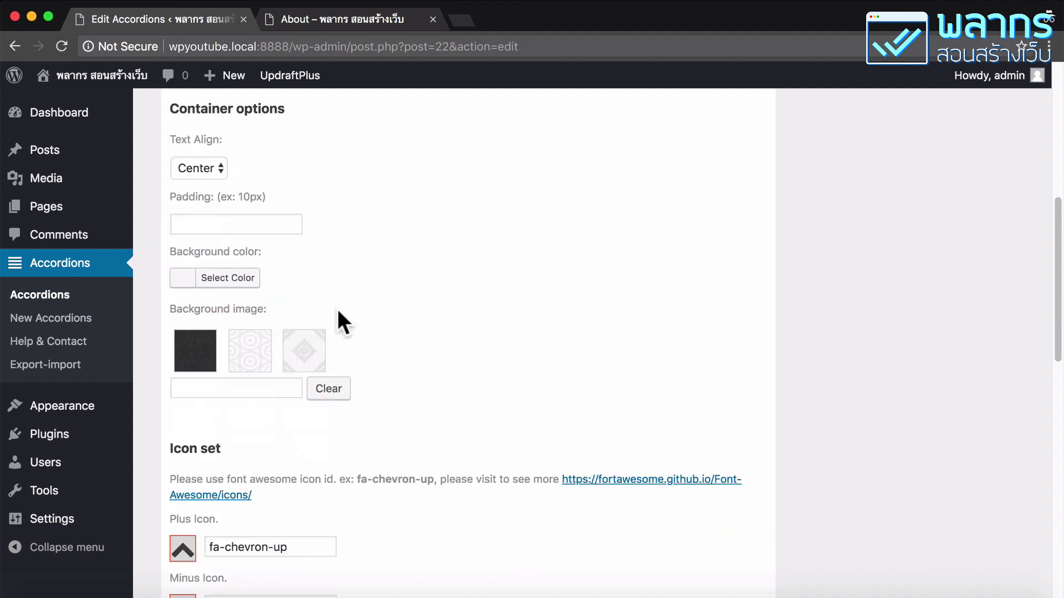
pyautogui.click(240, 284)
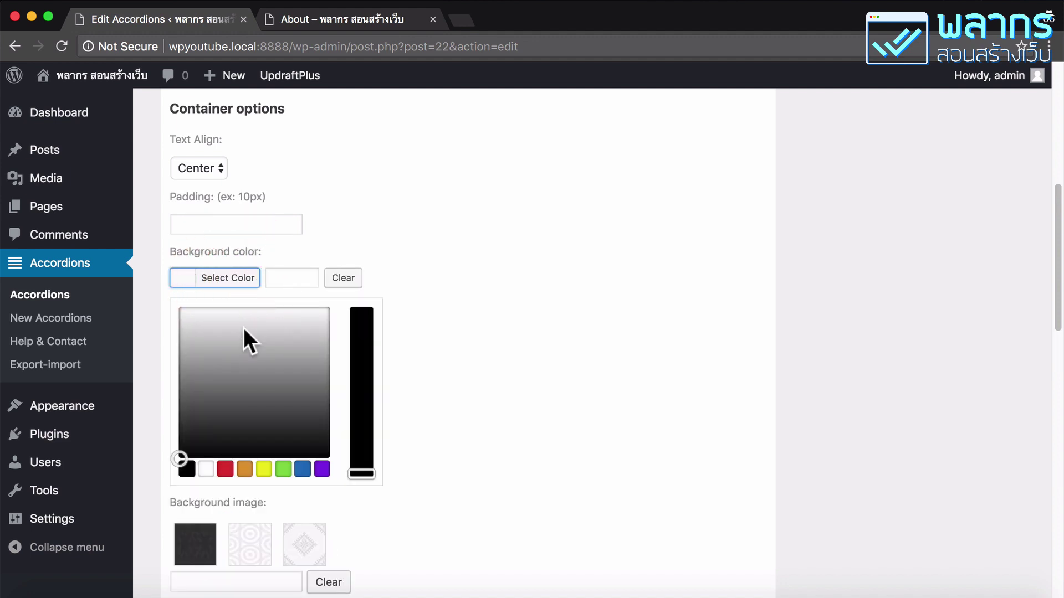
pyautogui.click(283, 468)
pyautogui.click(232, 397)
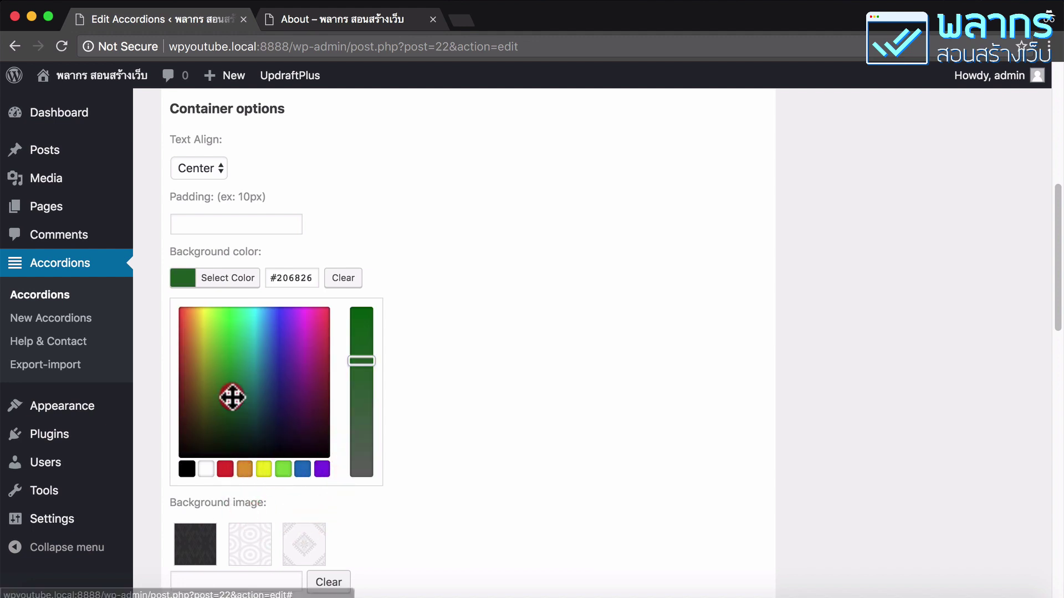
pyautogui.click(230, 278)
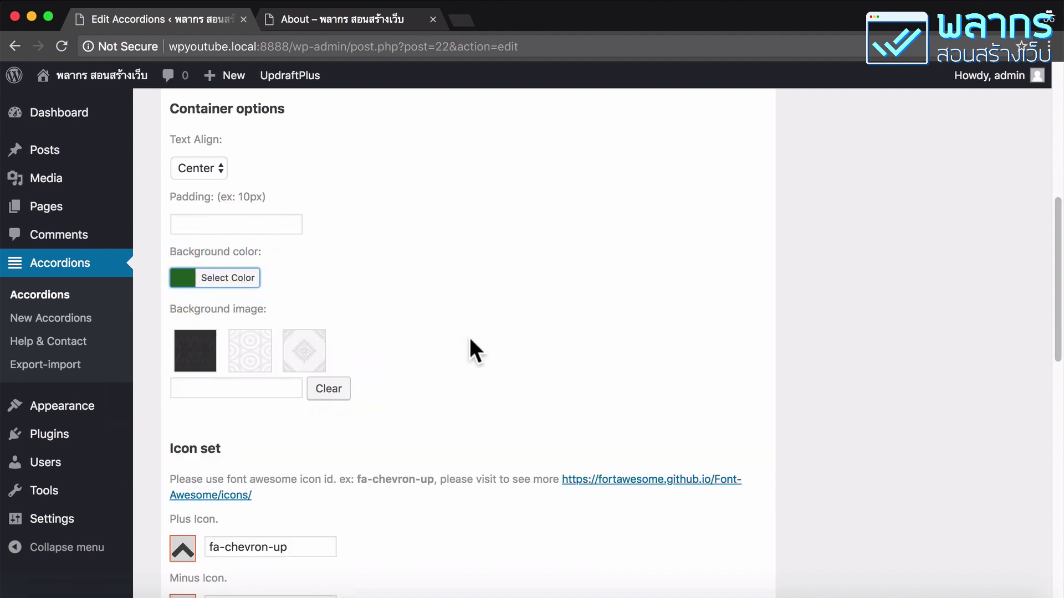
# Step: Open the Font Awesome icons page linked under Icon set in a new browser tab and switch to it
pyautogui.scroll(-1, 469, 336)
pyautogui.scroll(-6, 470, 337)
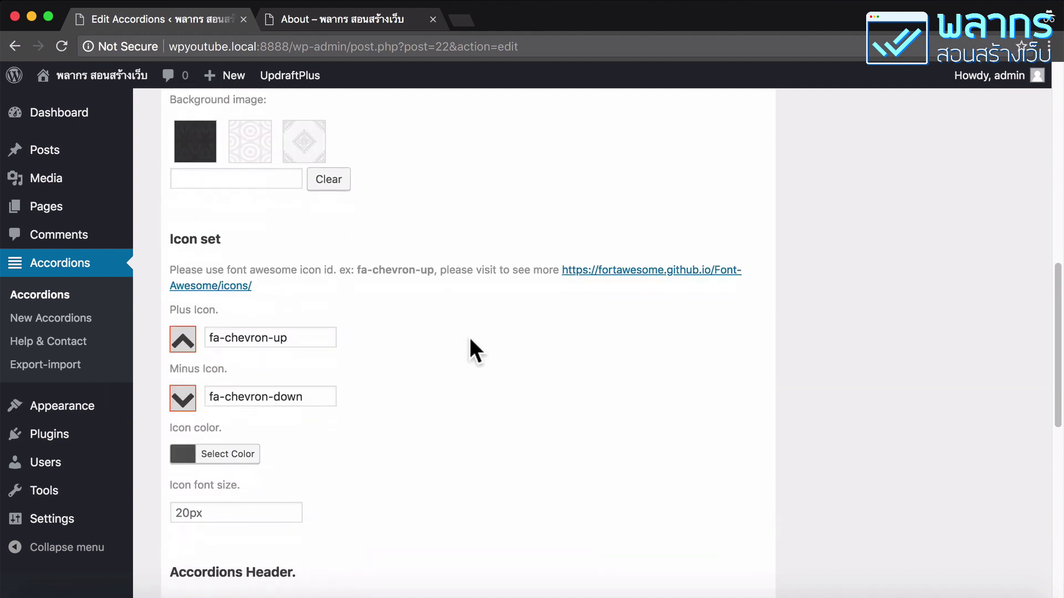
pyautogui.scroll(2, 470, 337)
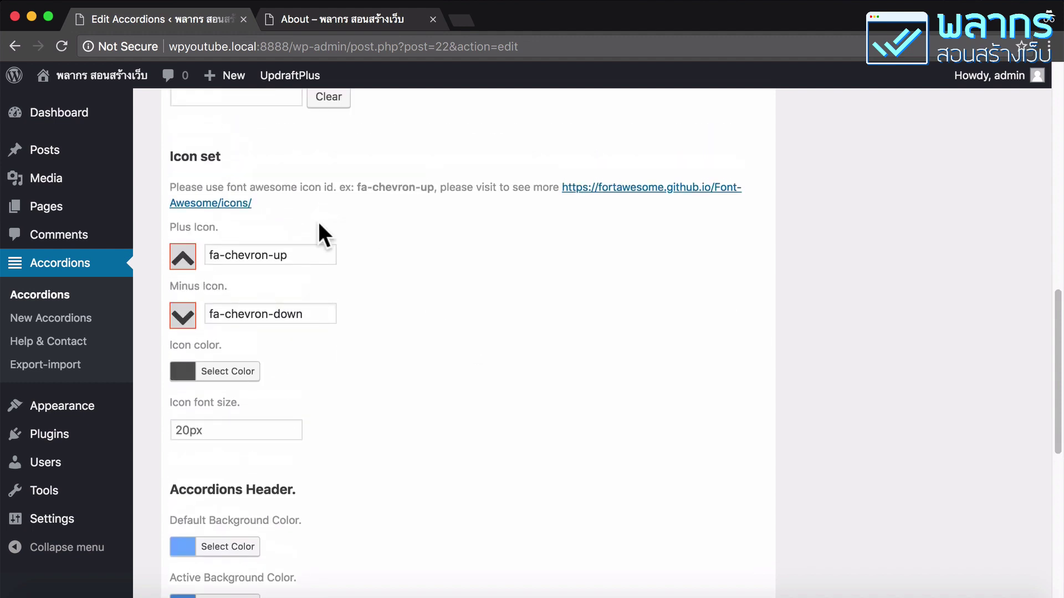
pyautogui.moveTo(228, 256); pyautogui.dragTo(302, 255)
pyautogui.click(426, 224)
pyautogui.rightClick(632, 188)
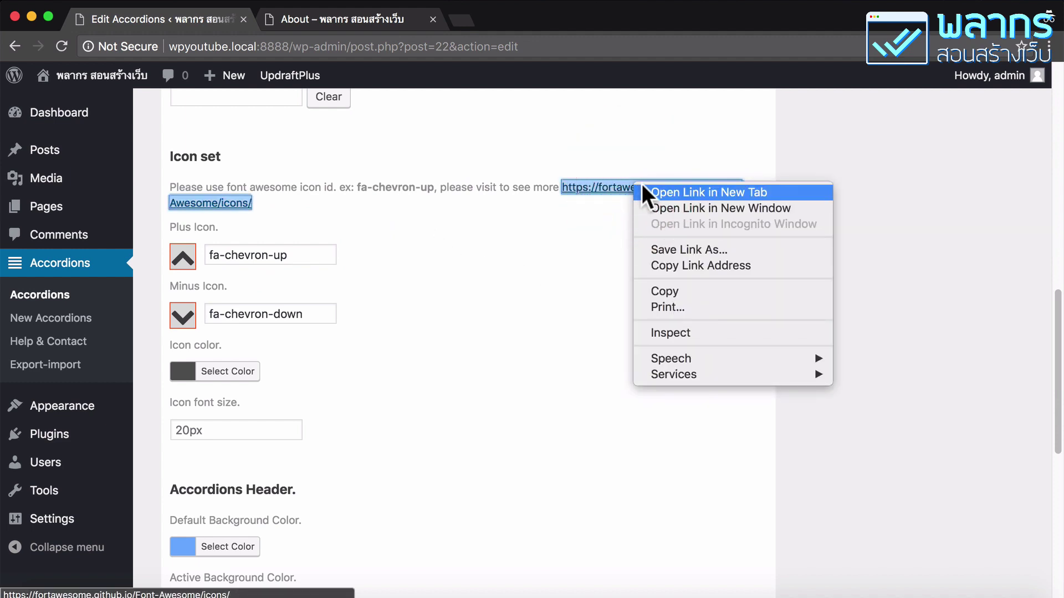
pyautogui.click(666, 192)
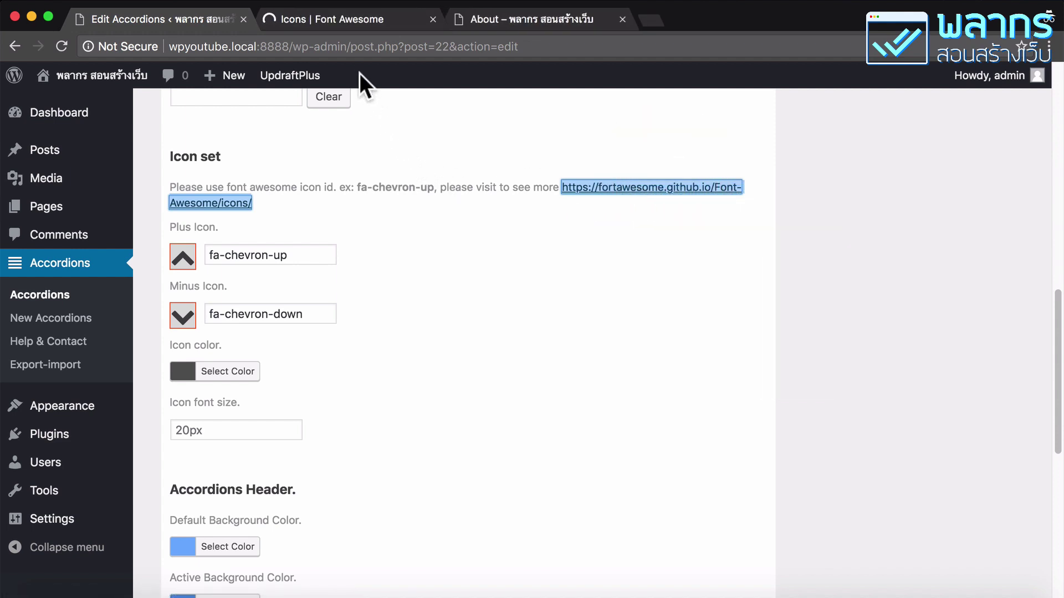
pyautogui.click(347, 12)
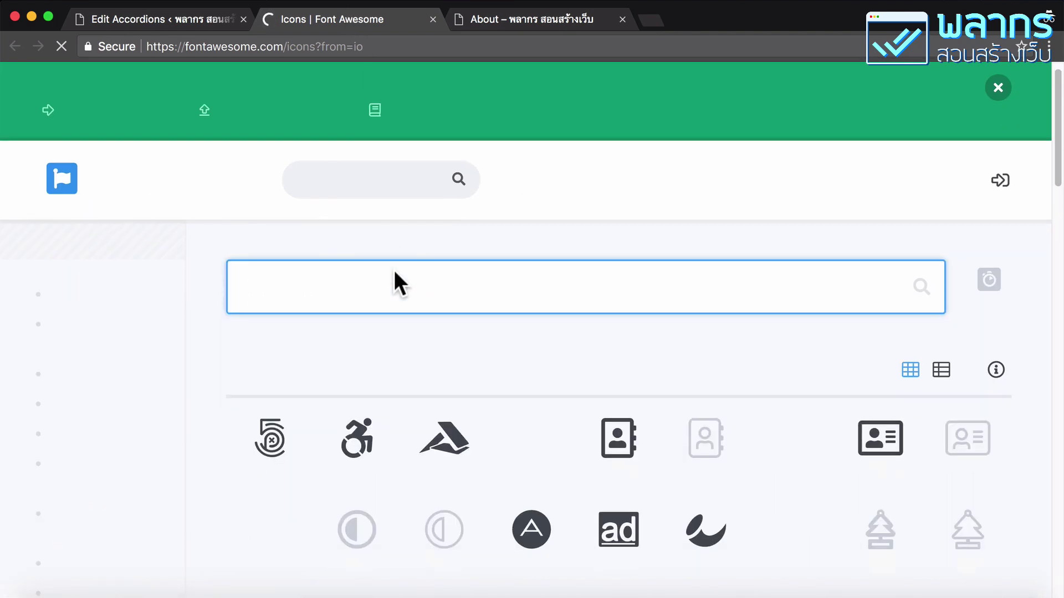
# Step: Search the Font Awesome icon library for "plus" and look through the matching icons
pyautogui.scroll(-3, 447, 244)
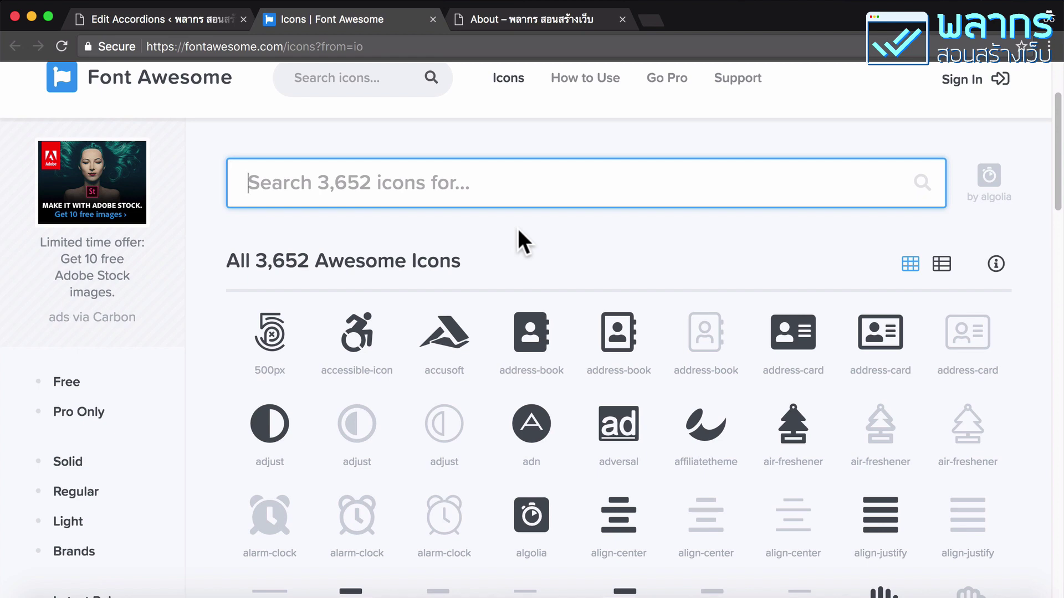
pyautogui.click(518, 188)
pyautogui.write('ฮส')
pyautogui.press('BackSpace')
pyautogui.press('BackSpace')
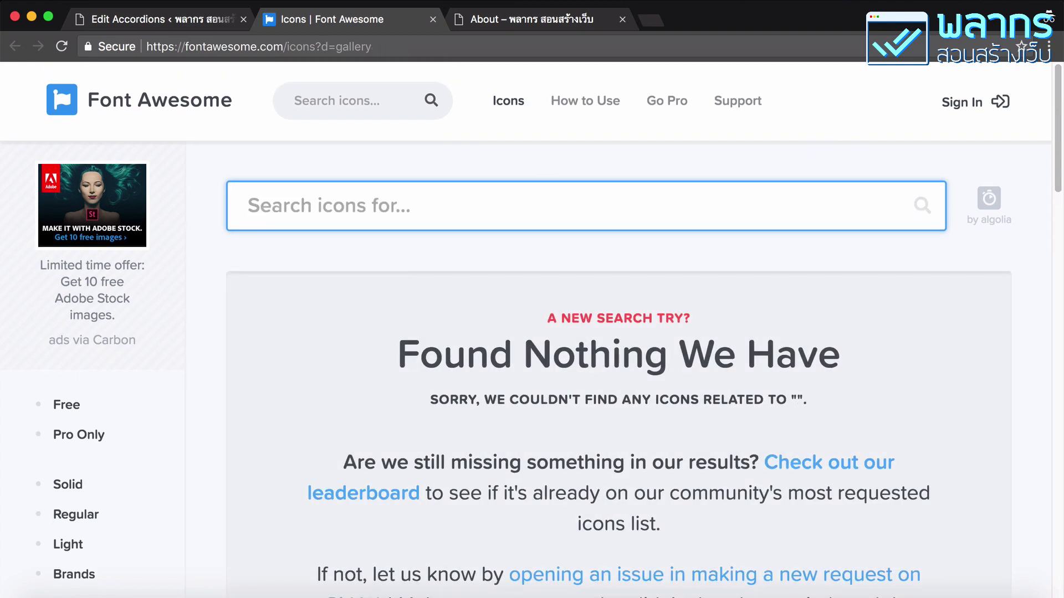
pyautogui.write('plus')
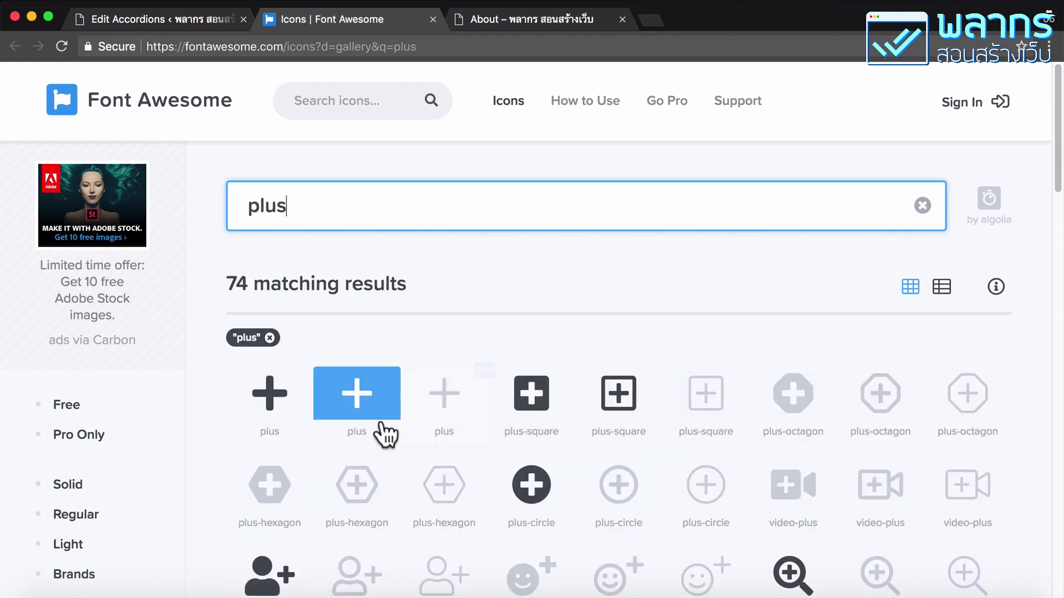
pyautogui.scroll(-2, 380, 434)
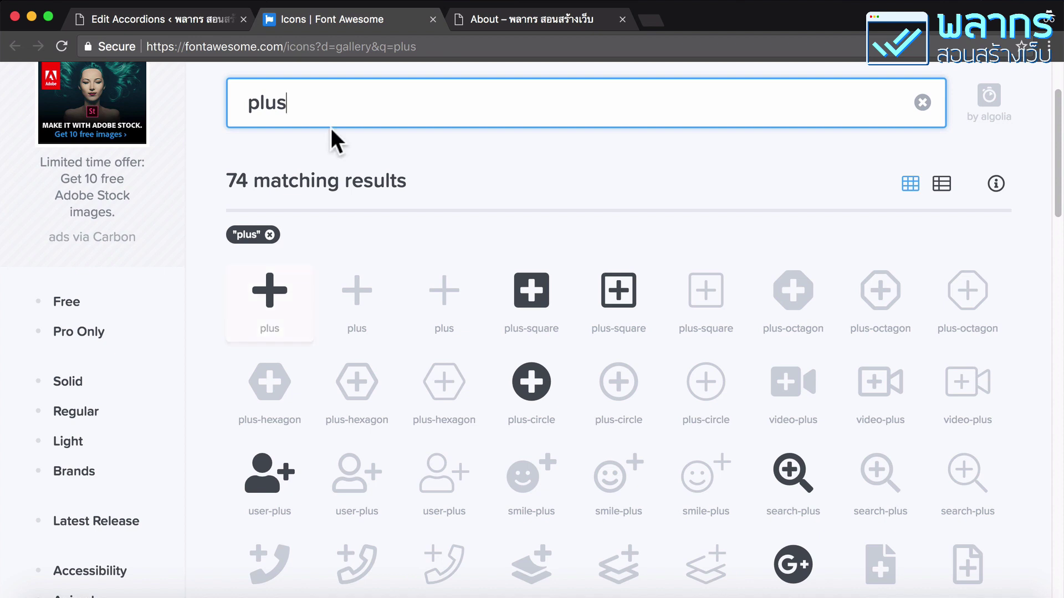
# Step: Search the Font Awesome icon library for "minus"
pyautogui.doubleClick(326, 97)
pyautogui.write('m')
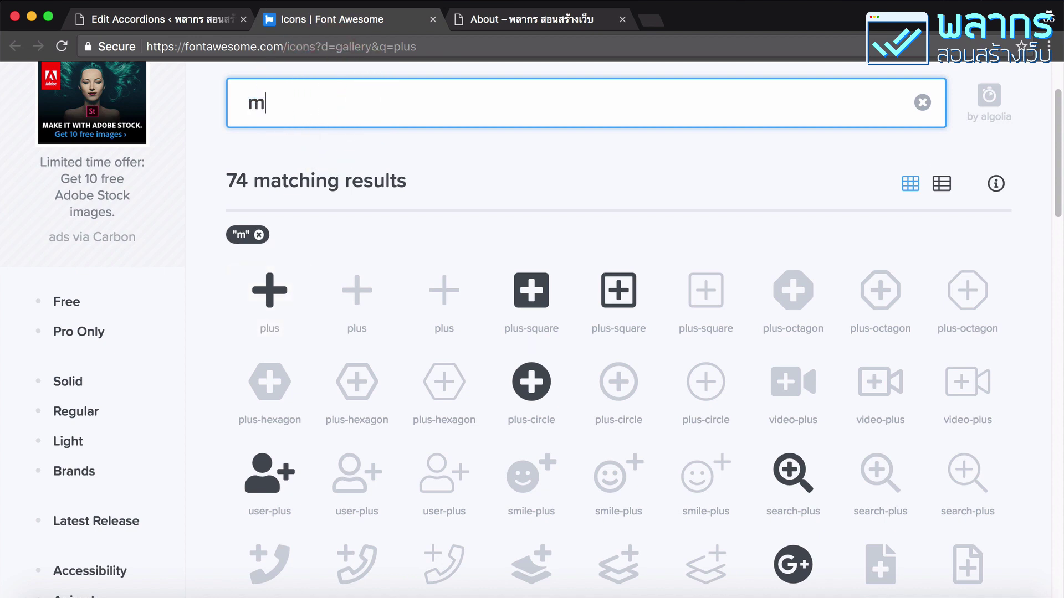
pyautogui.write('inux')
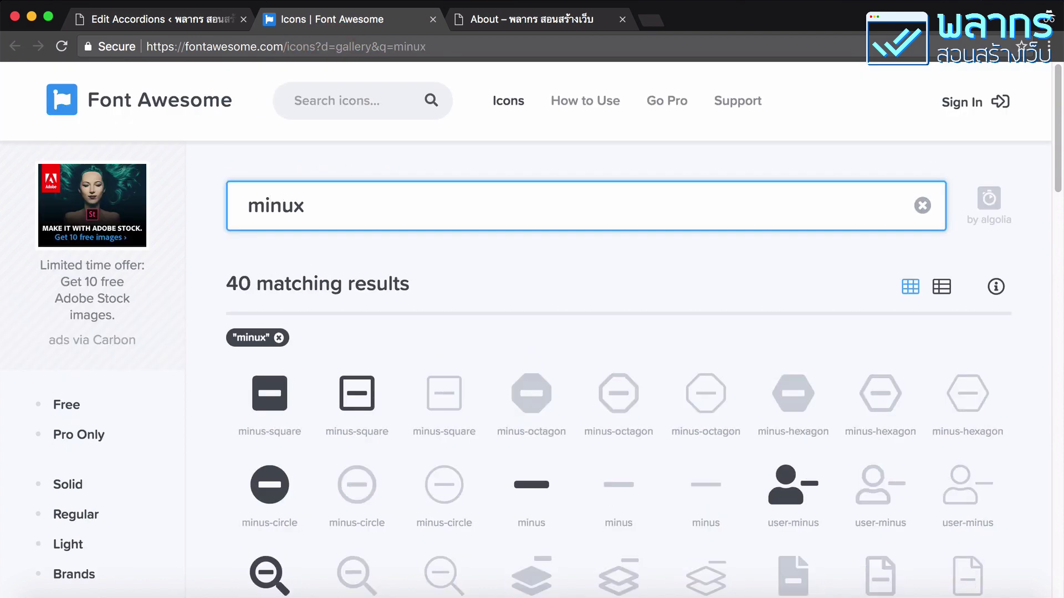
pyautogui.press('BackSpace')
pyautogui.write('s')
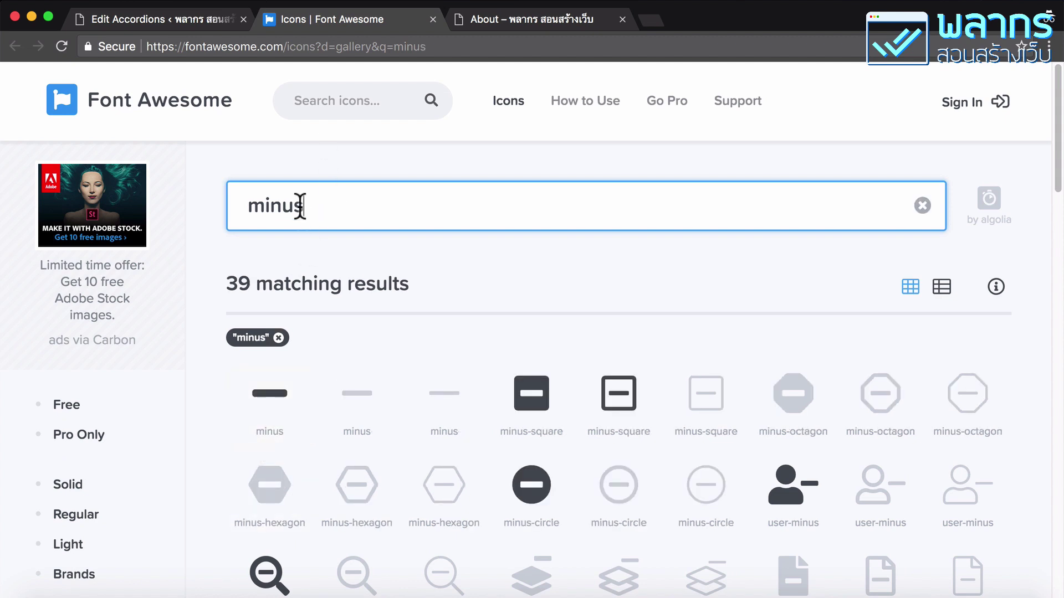
# Step: Return to the accordion editor and set the plus icon to fa-plus and the minus icon to fa-minus
pyautogui.click(197, 19)
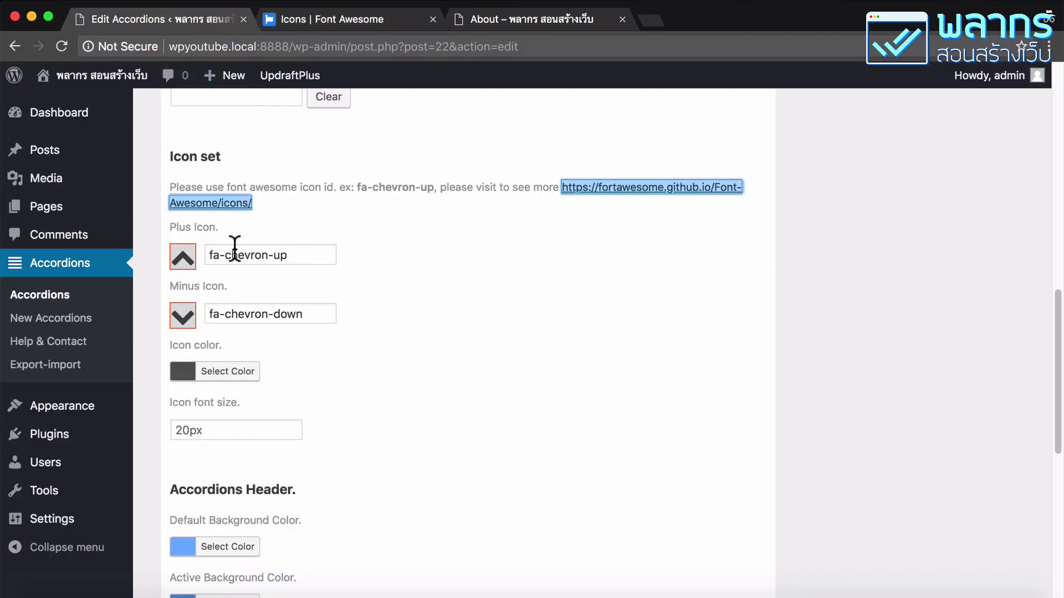
pyautogui.moveTo(225, 254); pyautogui.dragTo(419, 268)
pyautogui.write('plus')
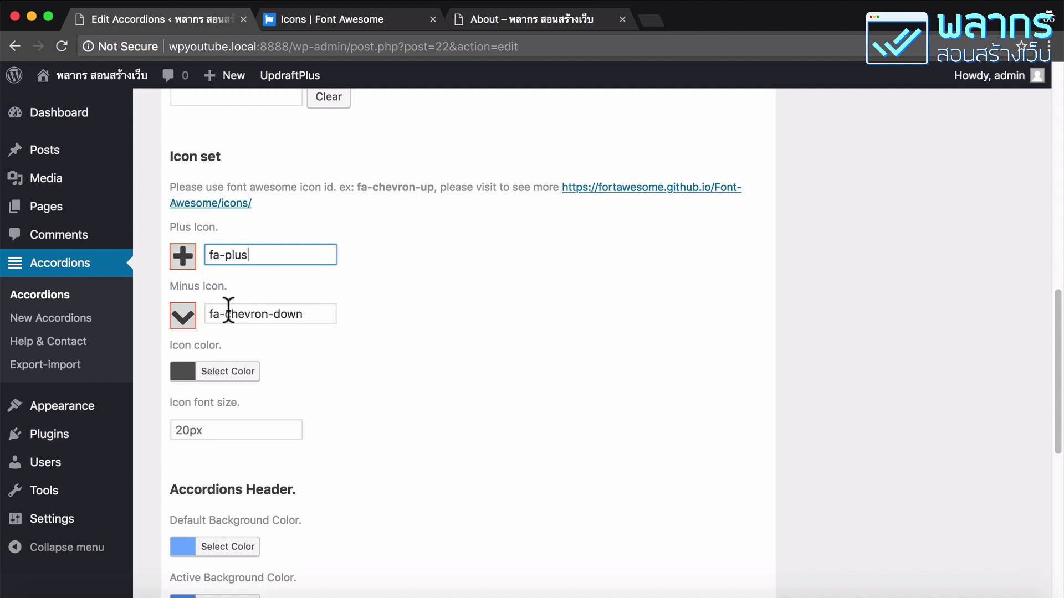
pyautogui.moveTo(225, 314); pyautogui.dragTo(385, 316)
pyautogui.write('minus')
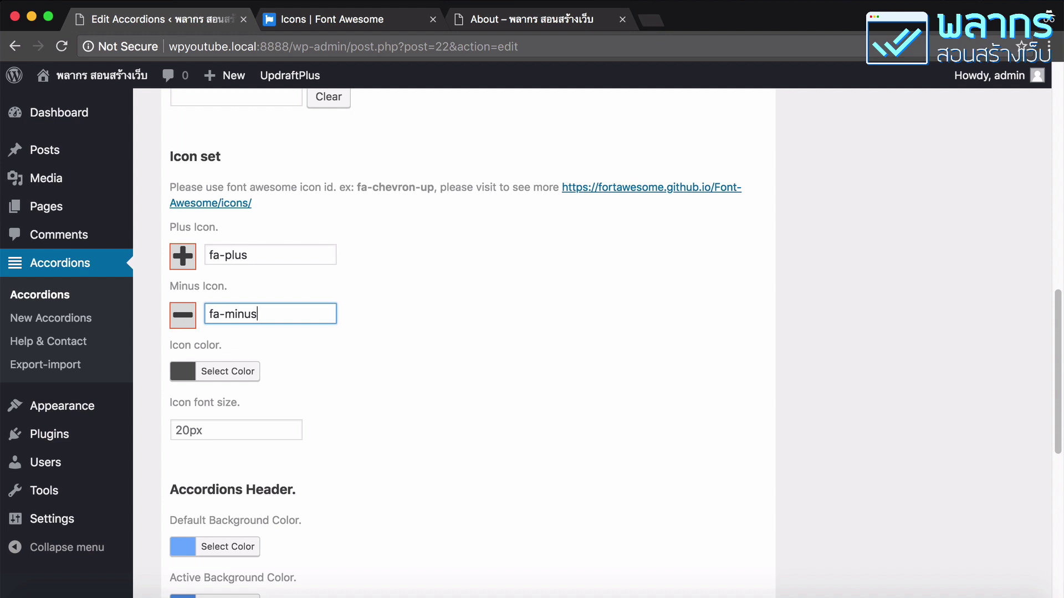
# Step: Try fa-500px as the minus icon and restore it to fa-minus
pyautogui.press('BackSpace')
pyautogui.press('BackSpace')
pyautogui.press('BackSpace')
pyautogui.press('BackSpace')
pyautogui.press('BackSpace')
pyautogui.write('500')
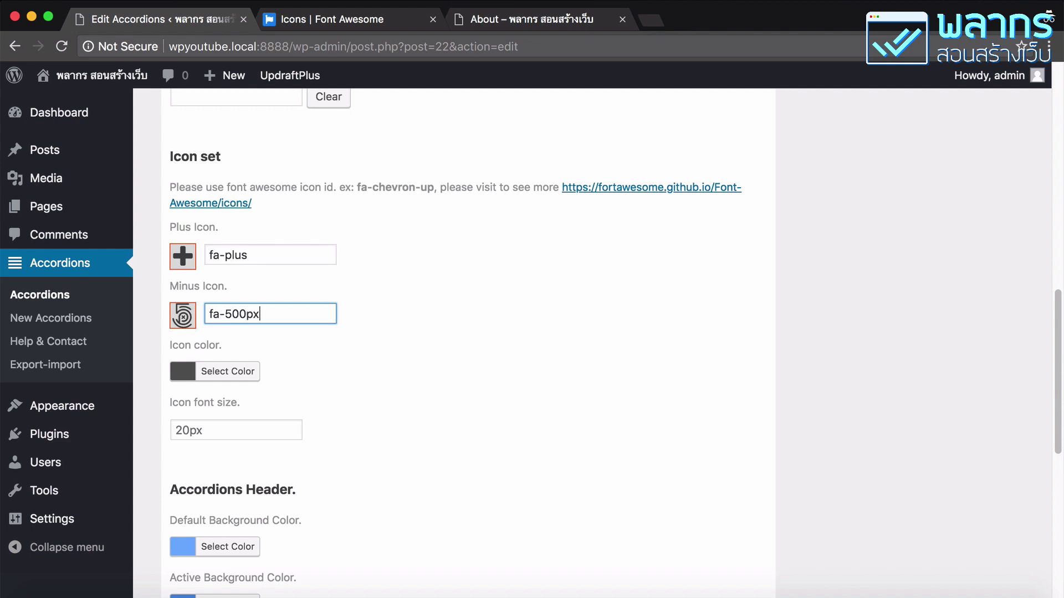
pyautogui.press('BackSpace')
pyautogui.press('BackSpace')
pyautogui.press('BackSpace')
pyautogui.press('BackSpace')
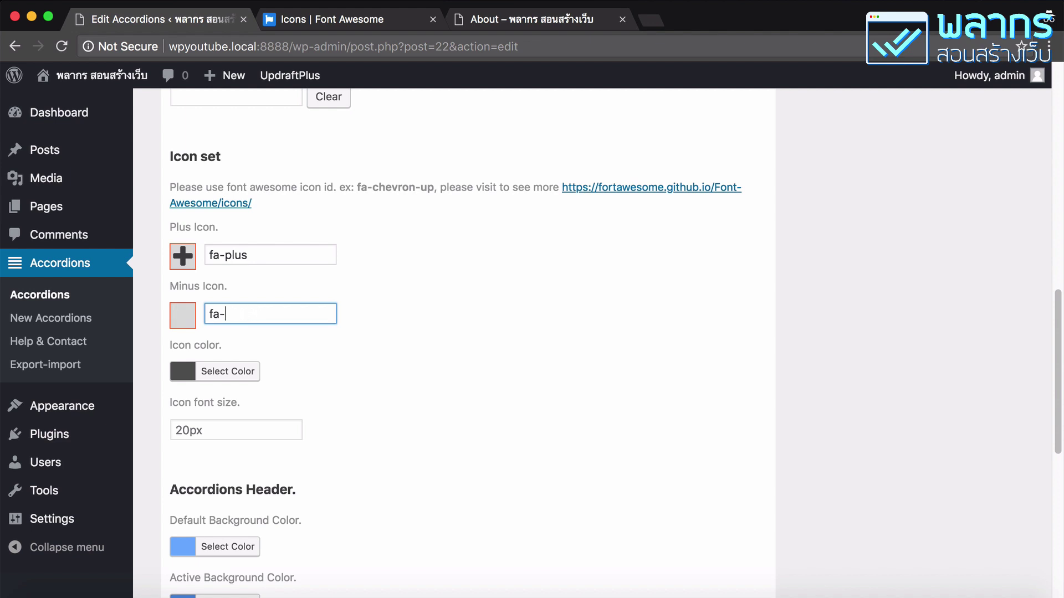
pyautogui.write('minus')
# Step: Set the accordion's icon color to white #ffffff
pyautogui.scroll(-3, 377, 333)
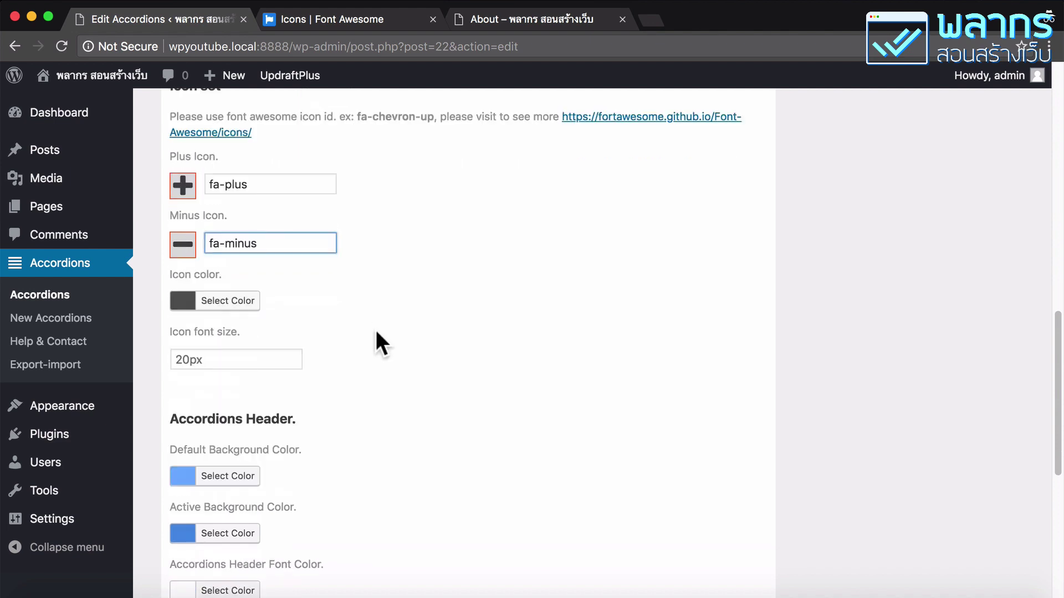
pyautogui.click(245, 303)
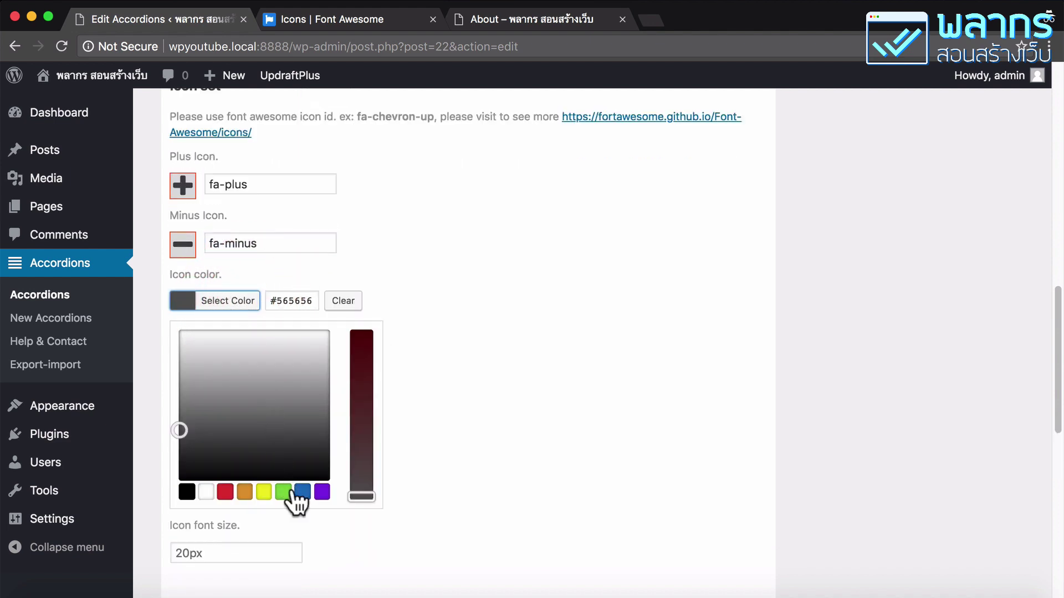
pyautogui.click(206, 492)
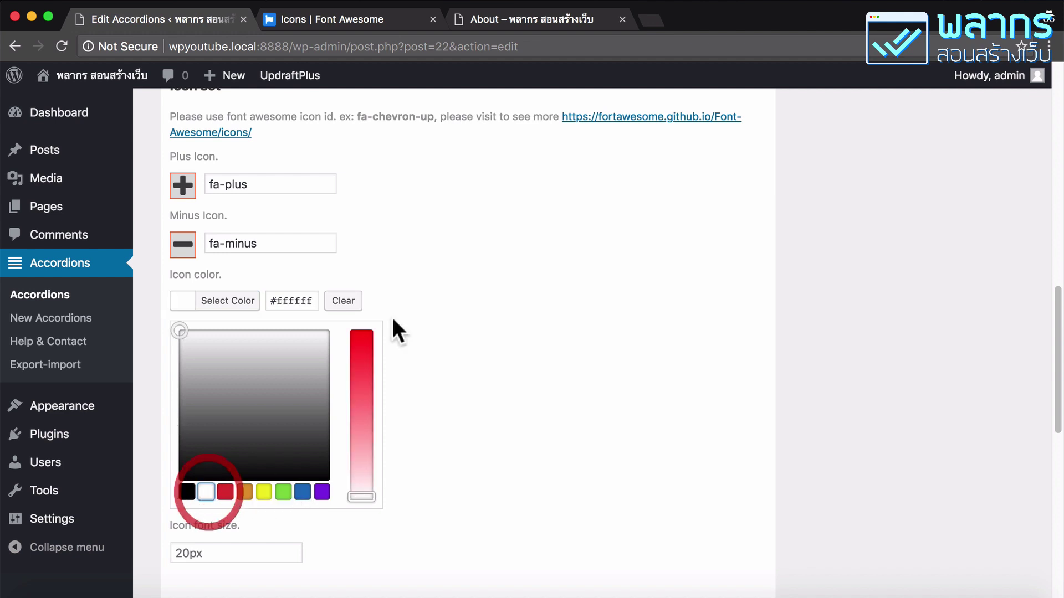
pyautogui.click(435, 279)
pyautogui.scroll(-1, 324, 327)
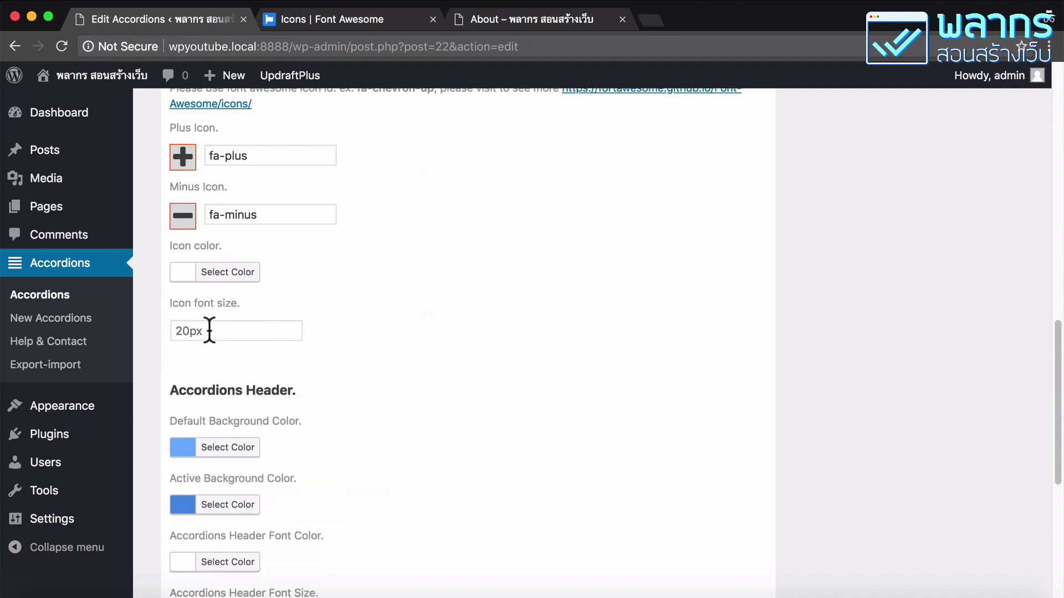
pyautogui.click(212, 332)
# Step: Set the accordion header's default background color to orange
pyautogui.scroll(-4, 305, 341)
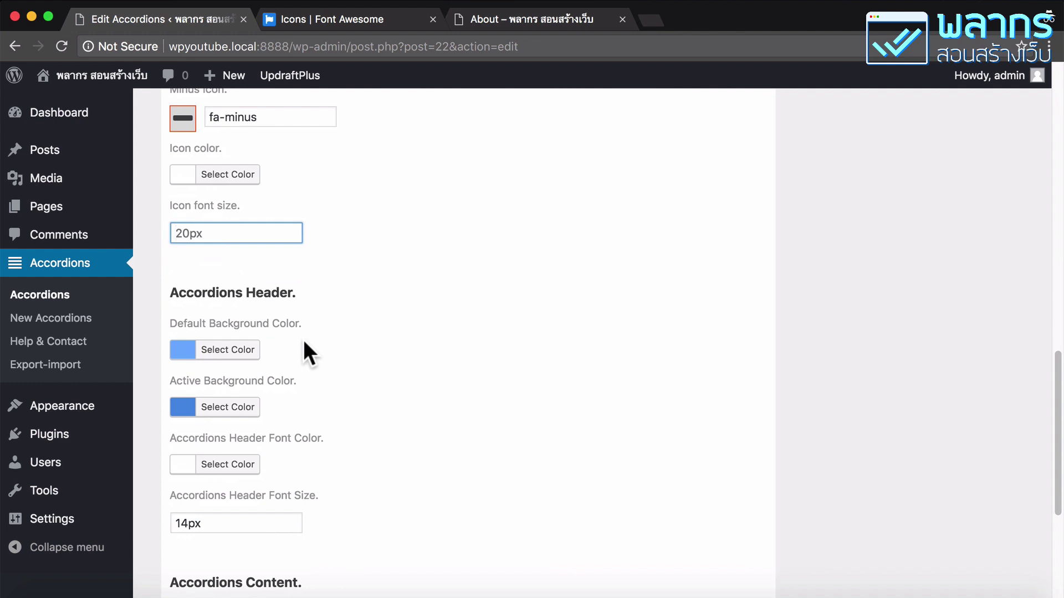
pyautogui.scroll(-1, 303, 340)
pyautogui.scroll(-3, 309, 311)
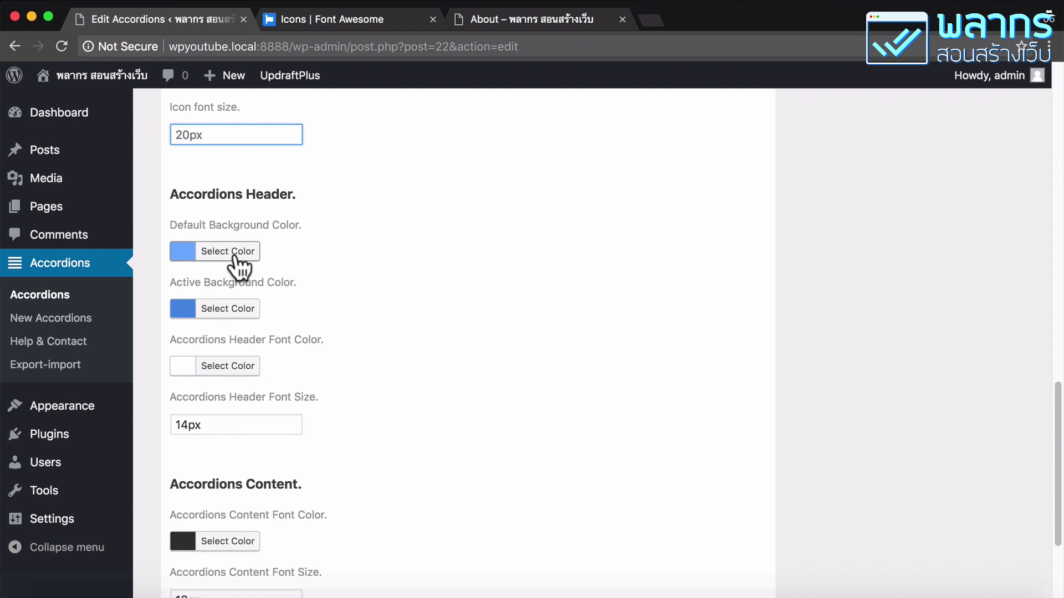
pyautogui.click(236, 256)
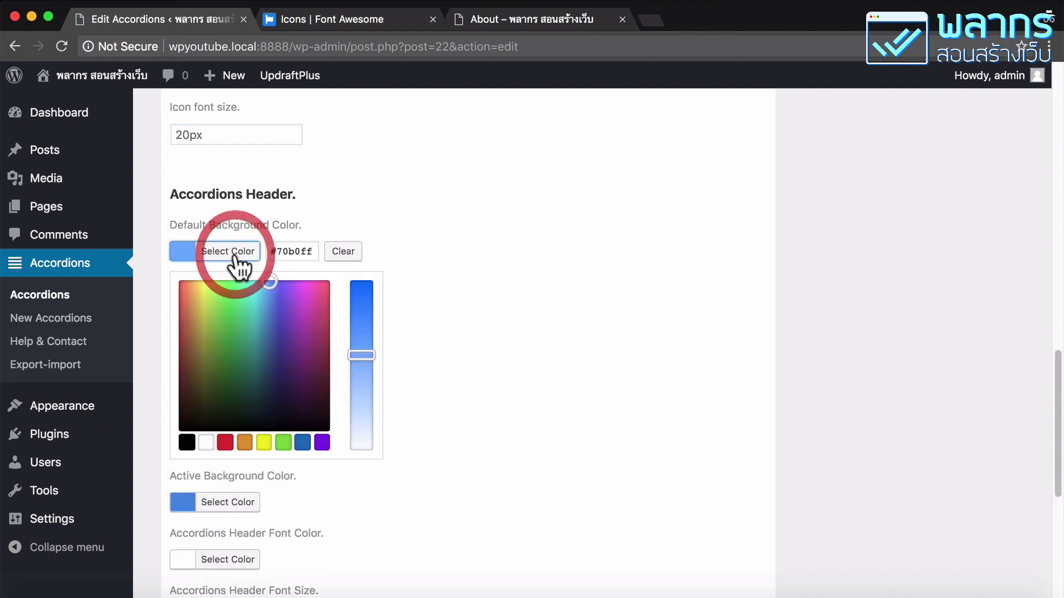
pyautogui.click(245, 445)
pyautogui.moveTo(194, 299); pyautogui.dragTo(191, 268)
pyautogui.click(213, 251)
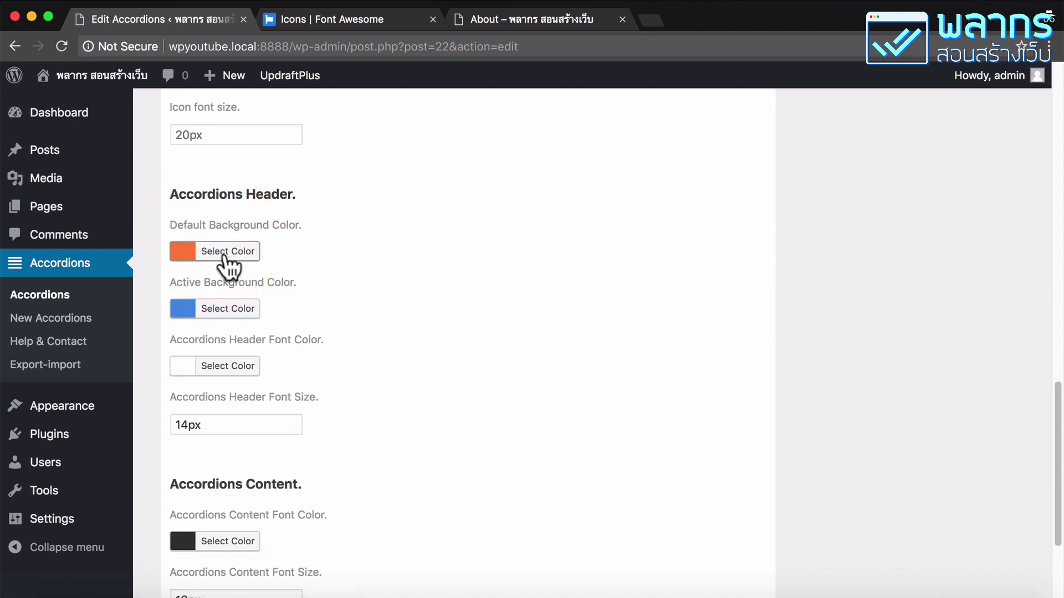
# Step: Set the accordion header's active background color to a bright pink
pyautogui.click(247, 313)
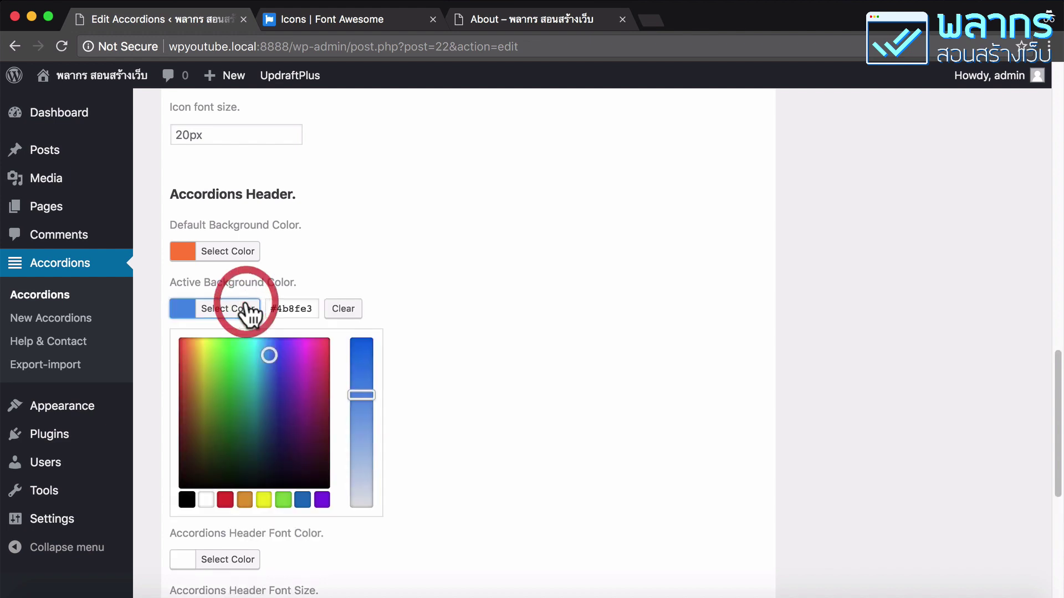
pyautogui.click(225, 500)
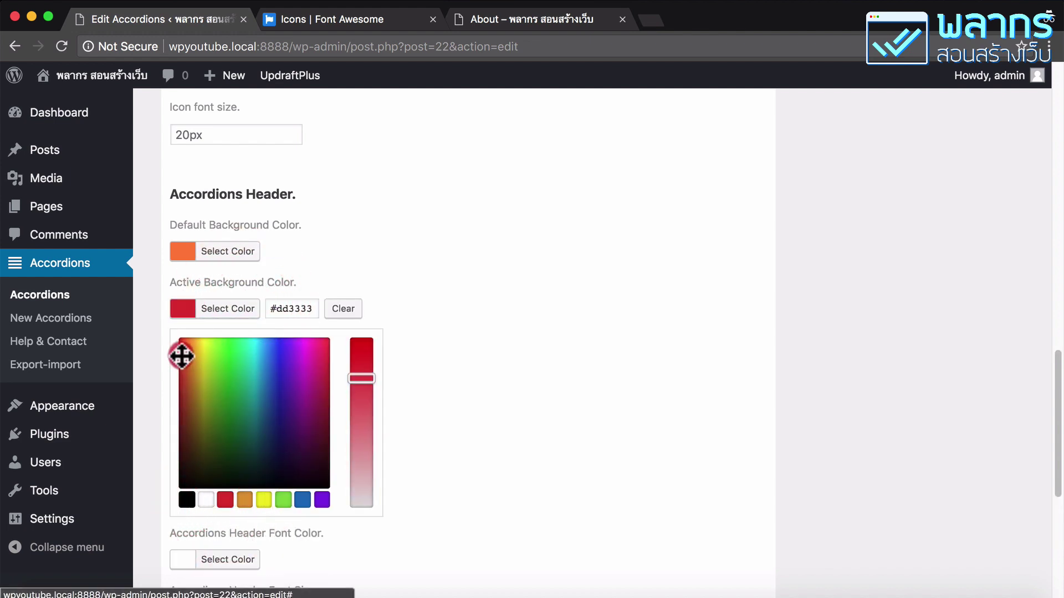
pyautogui.moveTo(180, 354); pyautogui.dragTo(361, 326)
pyautogui.click(233, 311)
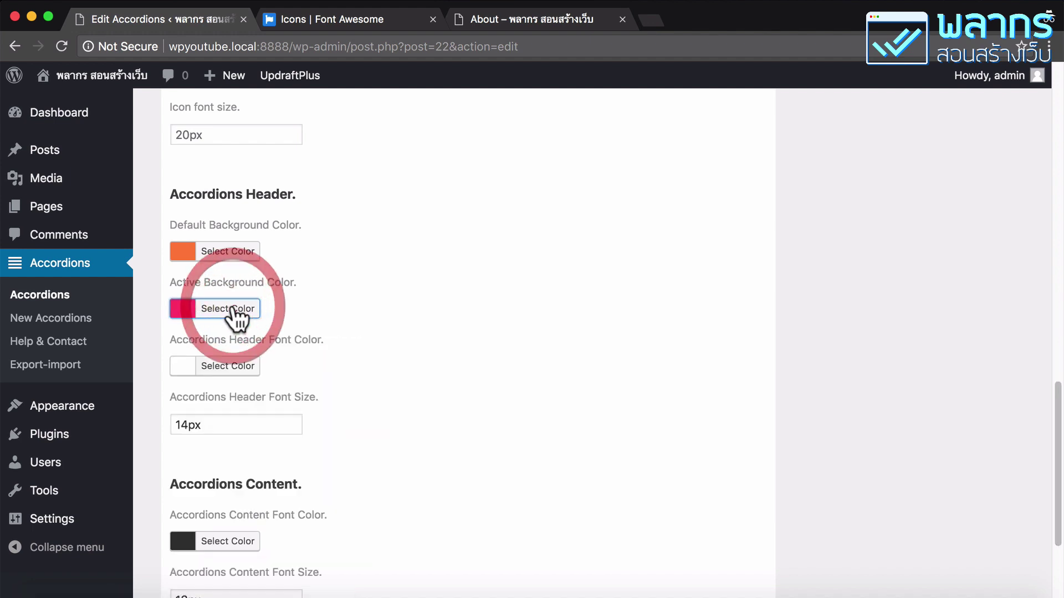
# Step: Set the accordion header's font size to 18px
pyautogui.scroll(-2, 239, 314)
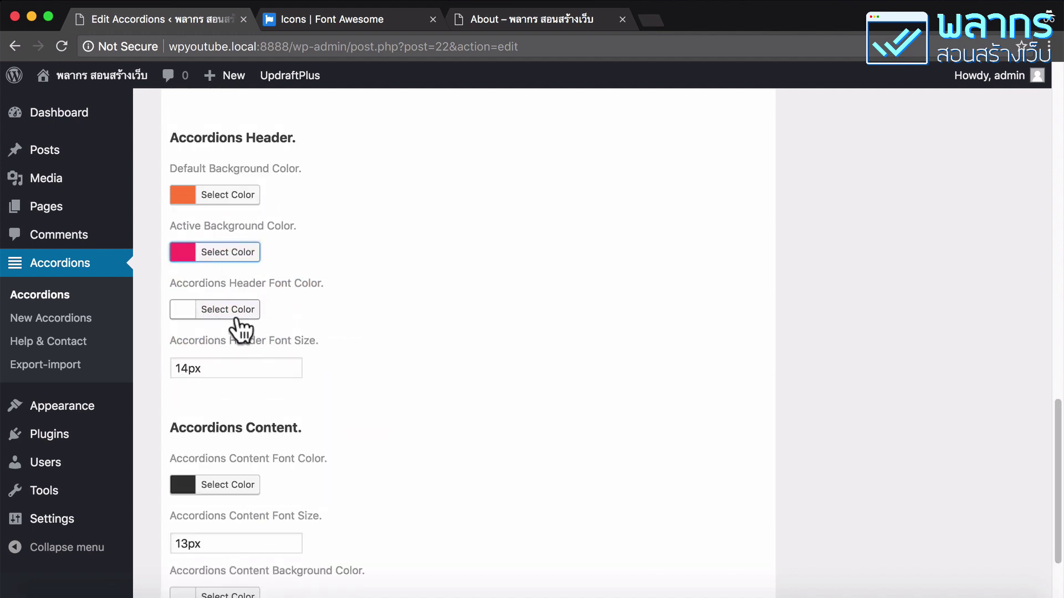
pyautogui.click(182, 369)
pyautogui.moveTo(182, 370); pyautogui.dragTo(187, 369)
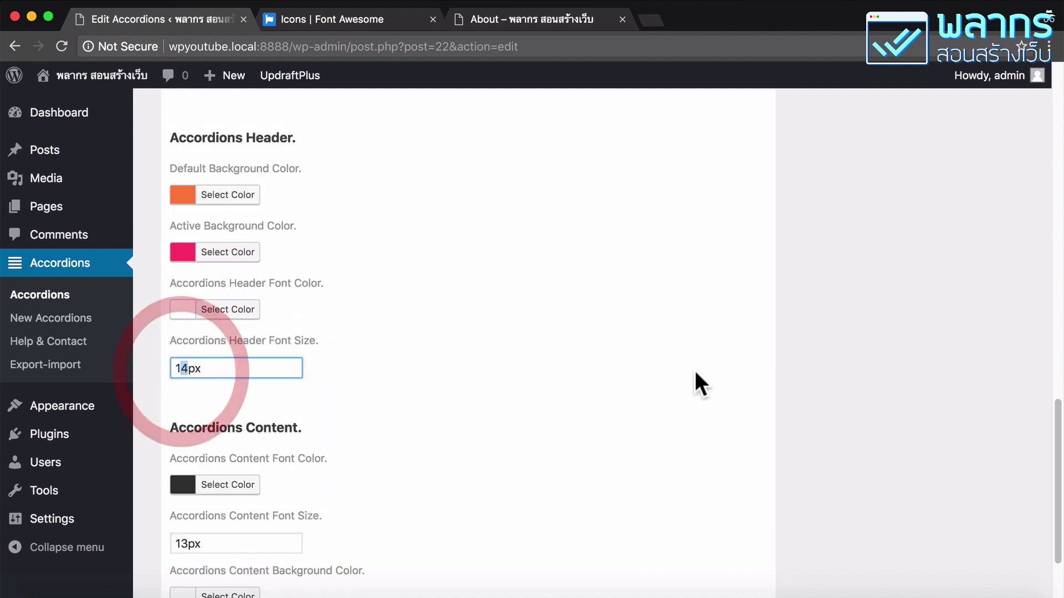
pyautogui.write('8')
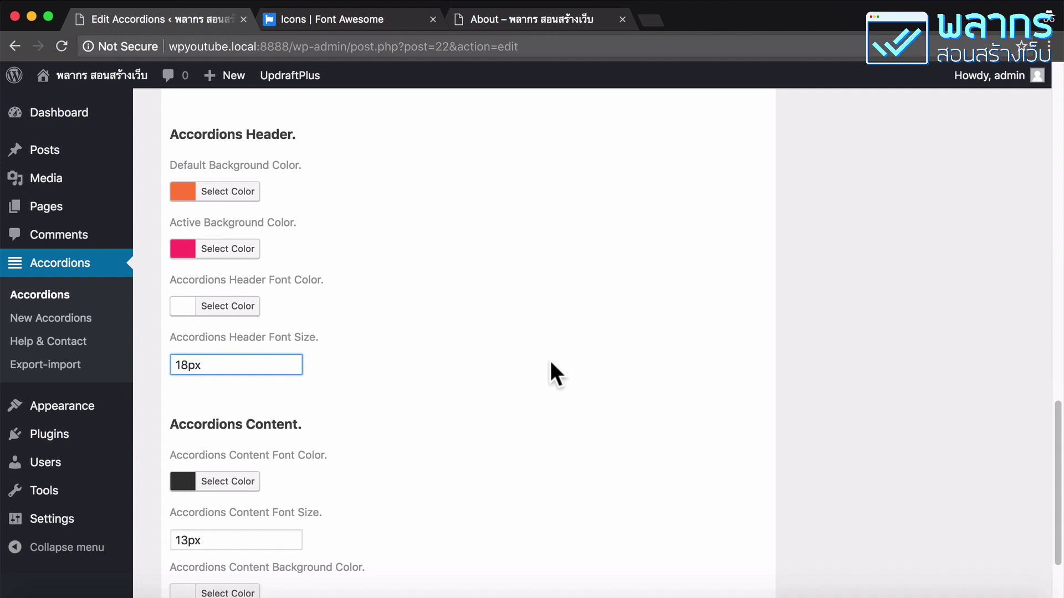
# Step: Set the accordion content's font color to dark blue #12288c and its font size to 16px
pyautogui.scroll(-3, 550, 368)
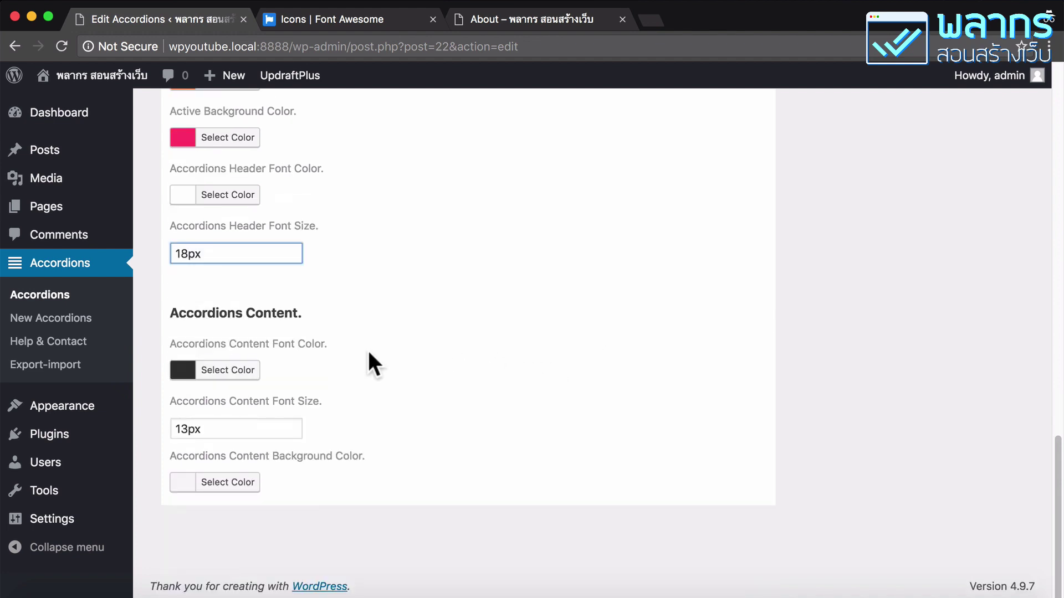
pyautogui.click(238, 371)
pyautogui.scroll(-4, 264, 429)
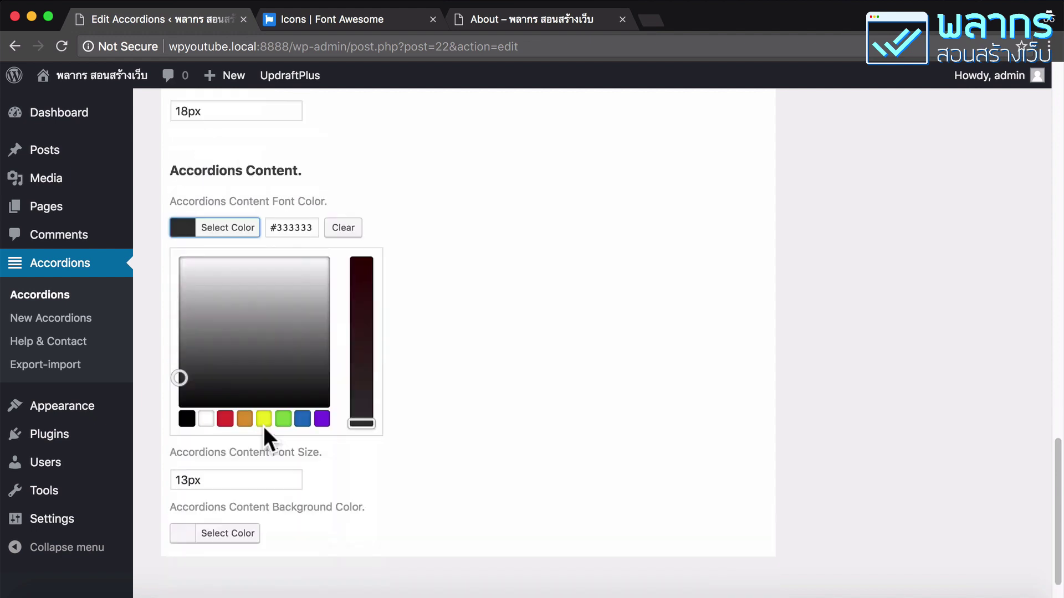
pyautogui.click(302, 420)
pyautogui.moveTo(268, 310); pyautogui.dragTo(275, 324)
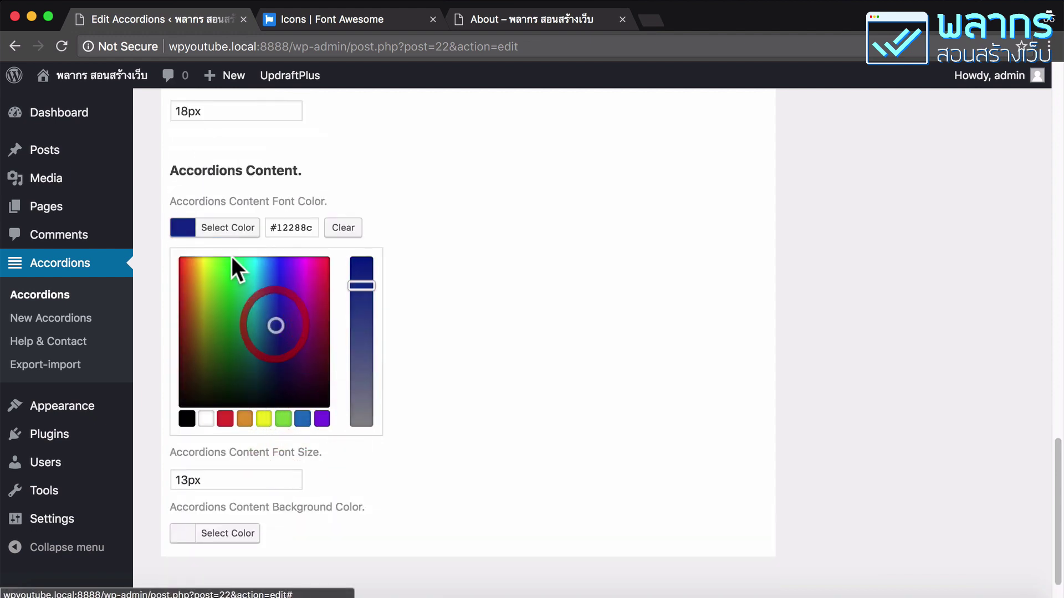
pyautogui.click(228, 227)
pyautogui.click(179, 428)
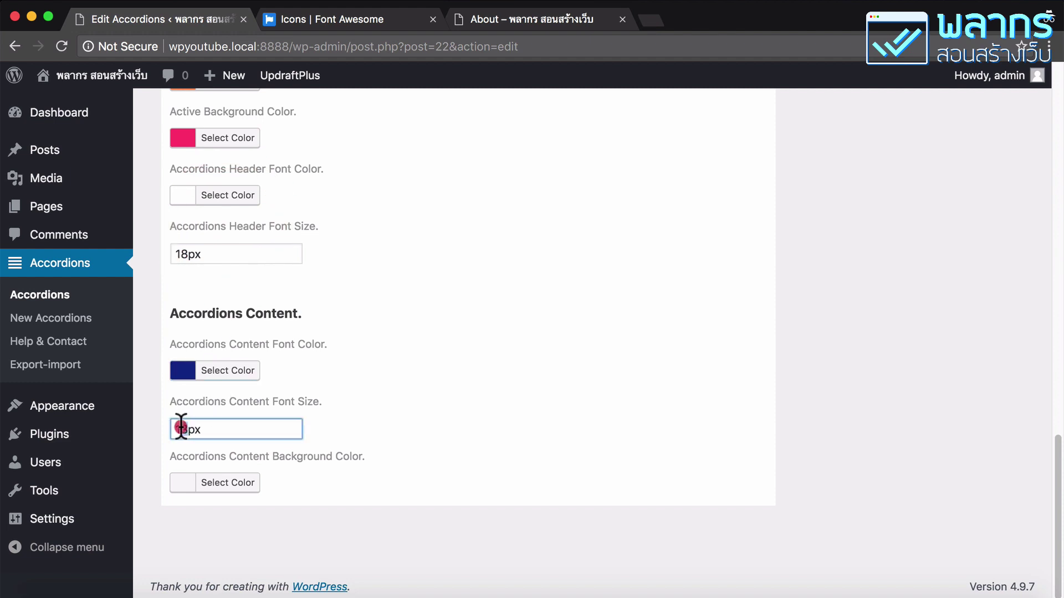
pyautogui.write('6')
# Step: Set the accordion content's background color to pale yellow #fbffd8
pyautogui.click(247, 483)
pyautogui.scroll(-3, 247, 485)
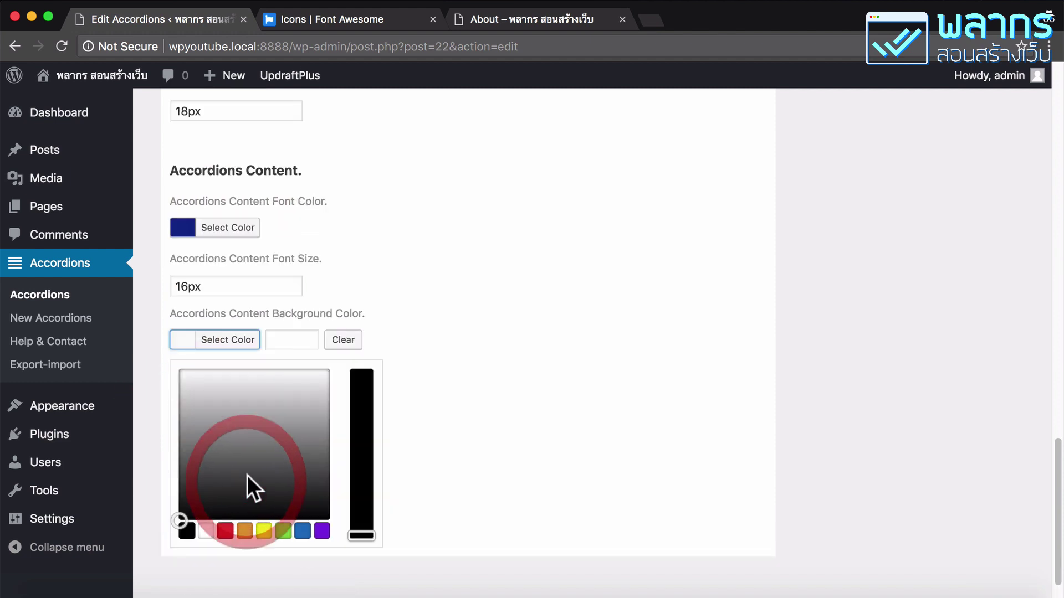
pyautogui.scroll(-1, 265, 489)
pyautogui.click(265, 529)
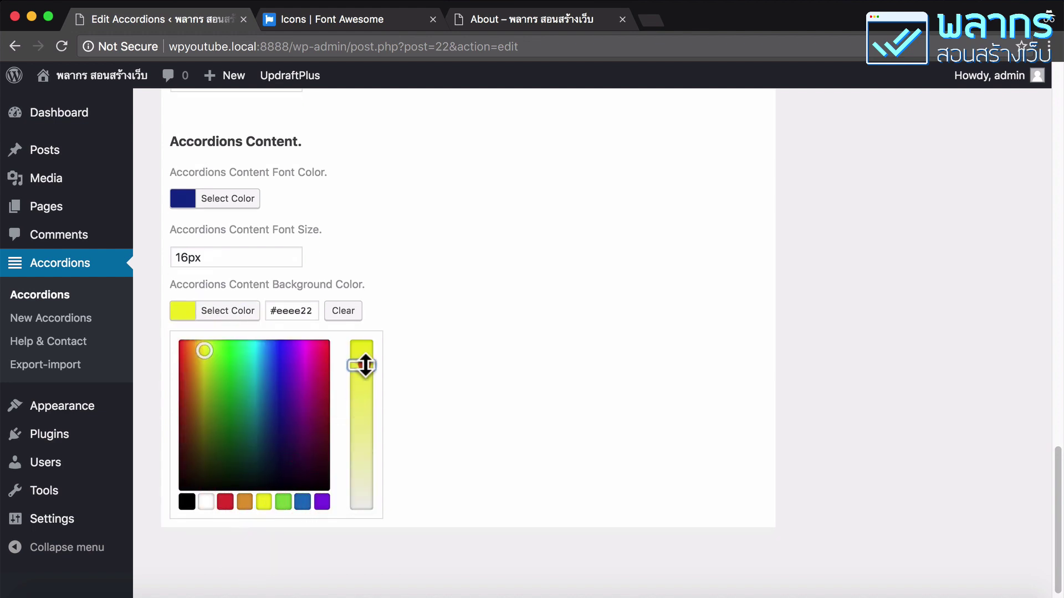
pyautogui.moveTo(364, 364); pyautogui.dragTo(364, 482)
pyautogui.click(206, 314)
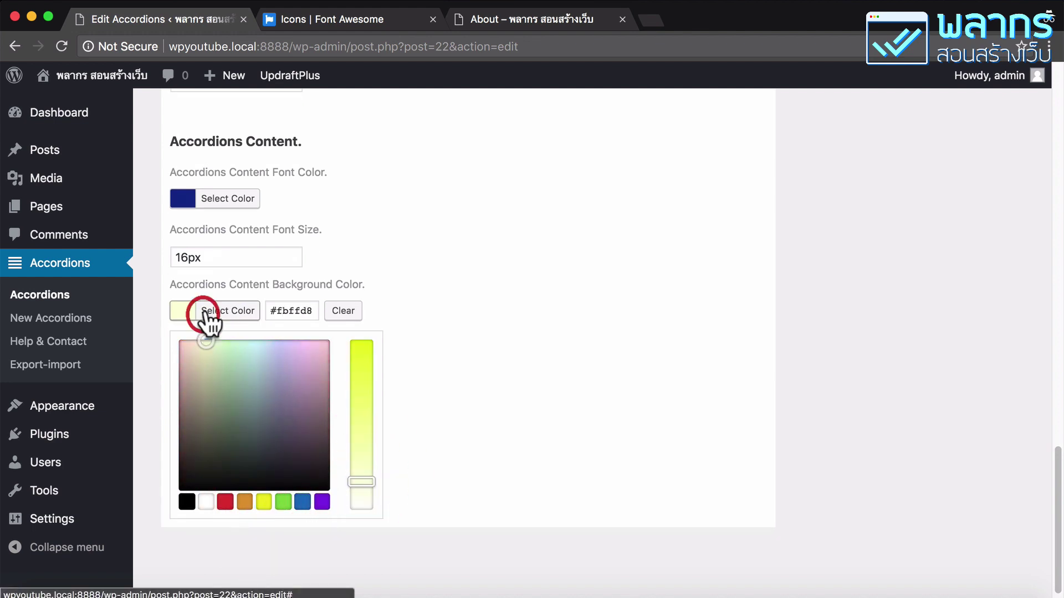
# Step: Save the accordion's updated style settings
pyautogui.scroll(20, 590, 323)
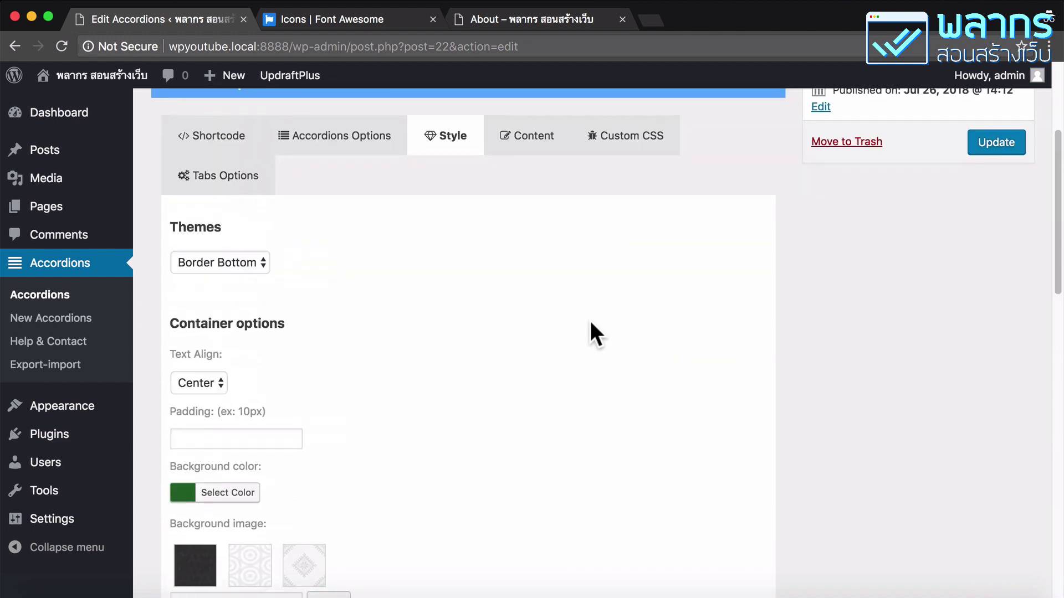
pyautogui.scroll(4, 590, 321)
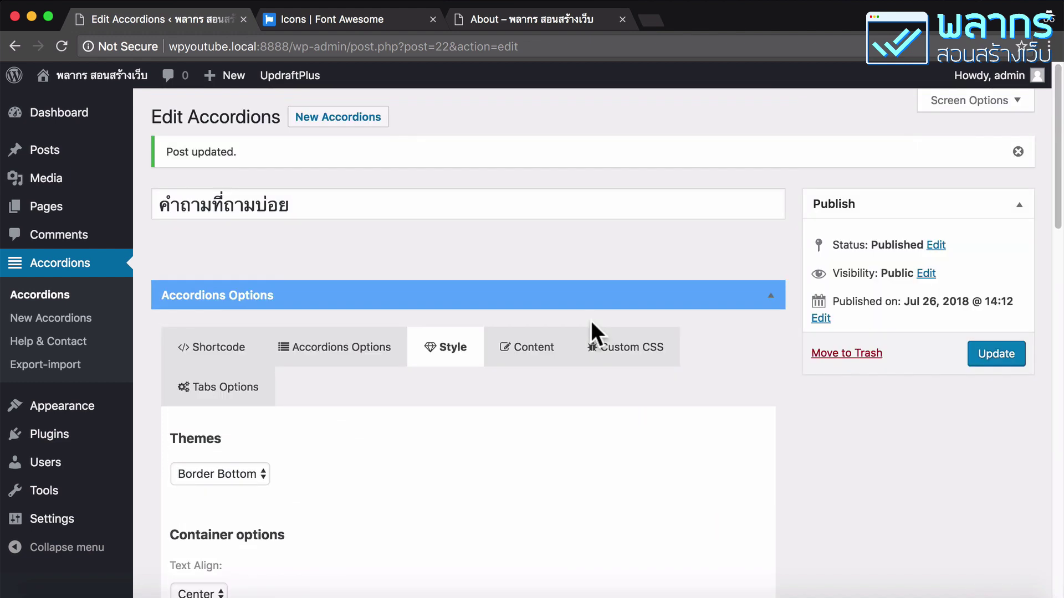
pyautogui.click(1016, 361)
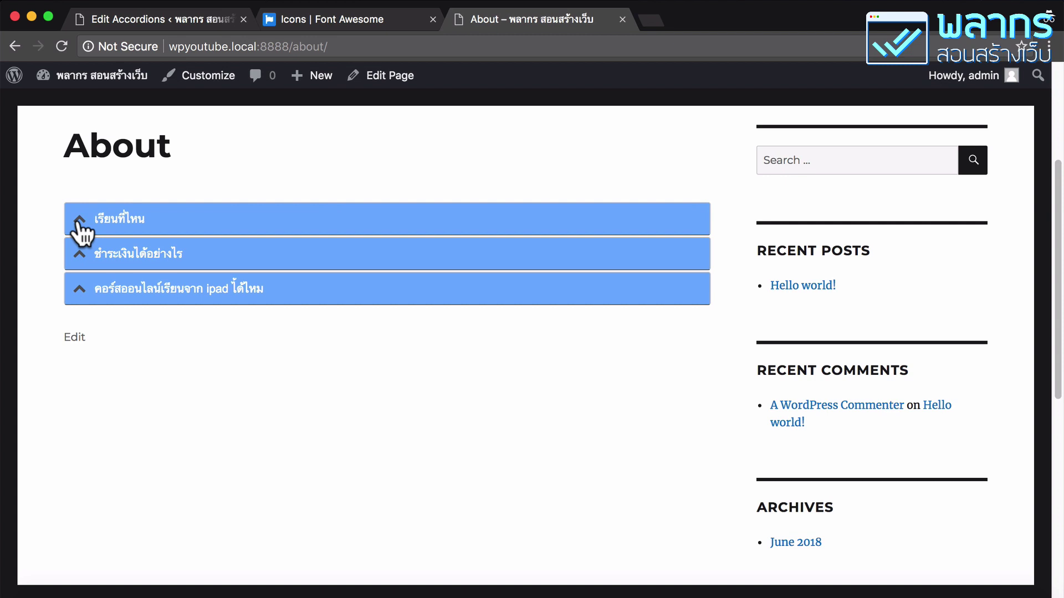
# Step: Reload the About page and expand each of the three FAQ items to check the new accordion styling
pyautogui.click(227, 224)
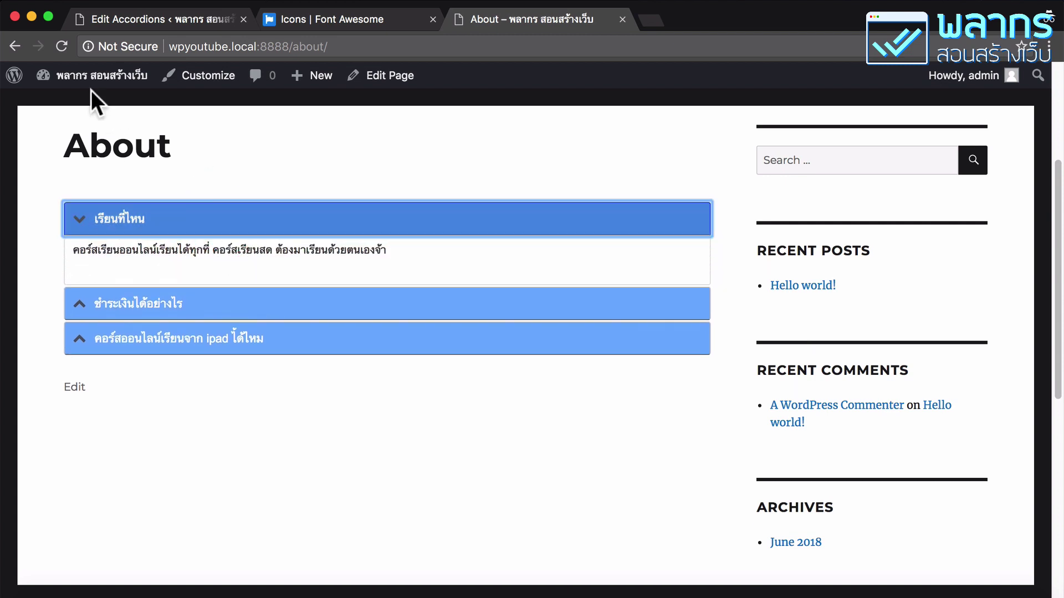
pyautogui.click(66, 49)
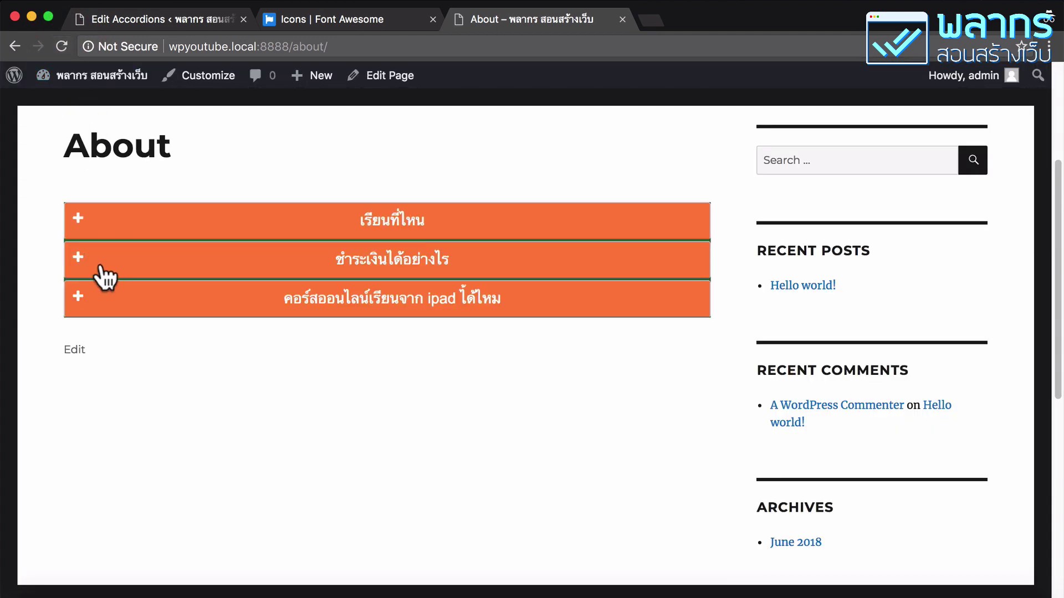
pyautogui.click(80, 227)
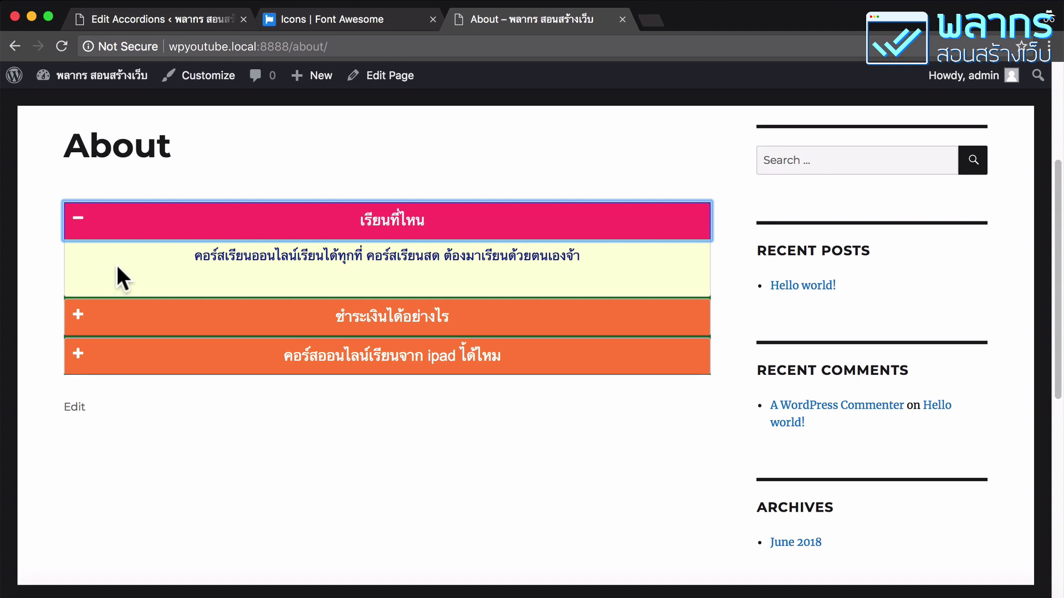
pyautogui.click(648, 275)
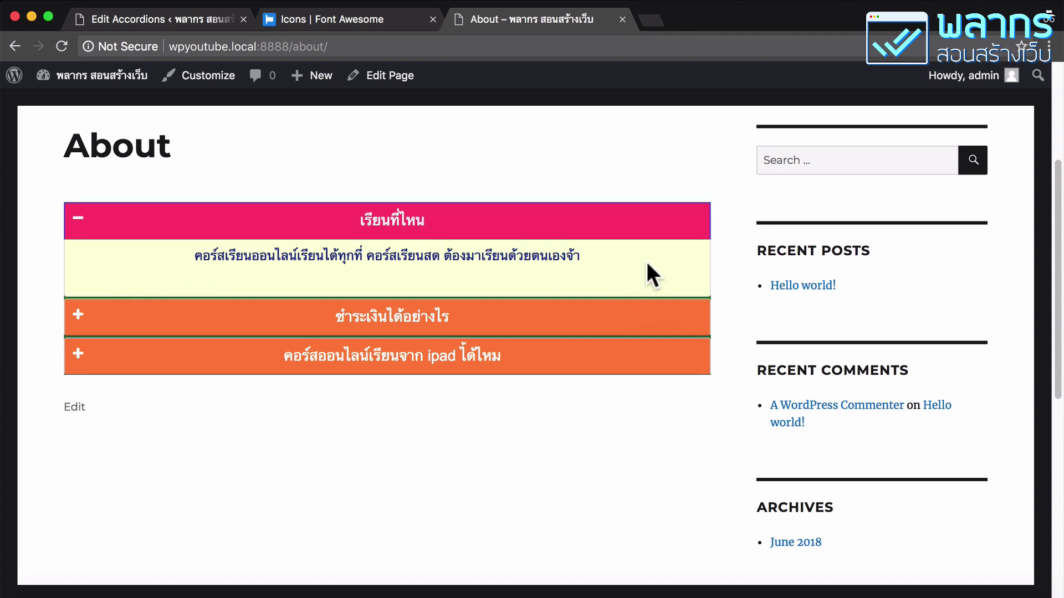
pyautogui.click(391, 324)
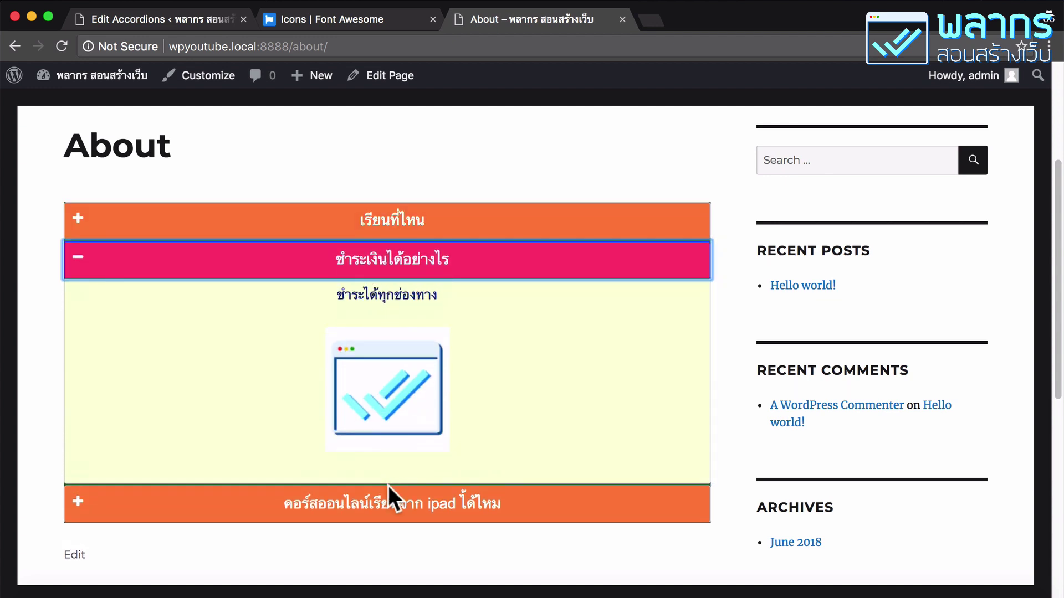
pyautogui.click(395, 502)
pyautogui.click(416, 224)
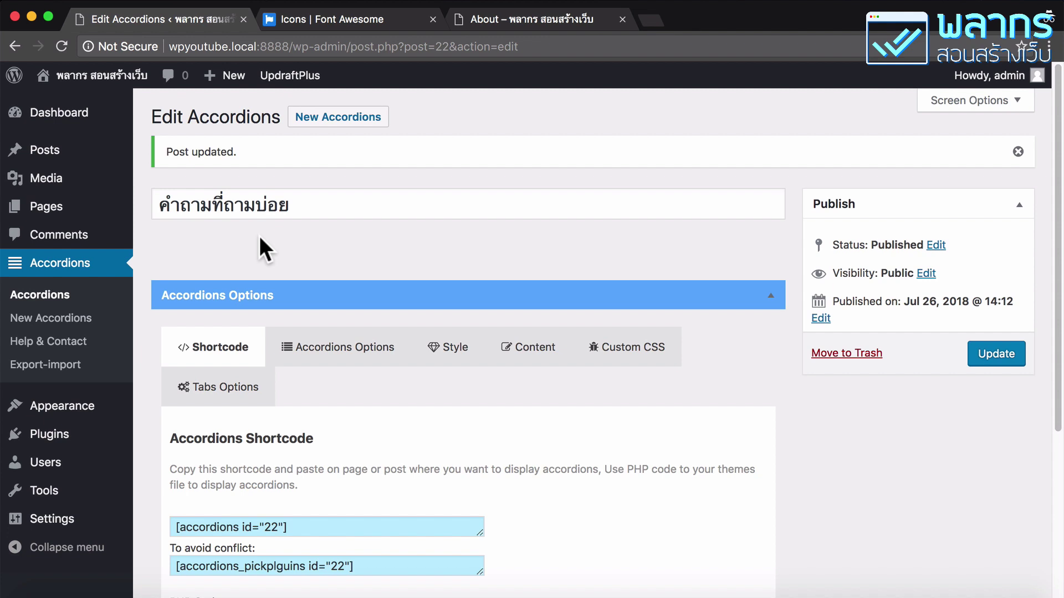
# Step: Copy the tabs shortcode [accordions_tabs id="22"] from the accordion's shortcode settings
pyautogui.scroll(-3, 263, 245)
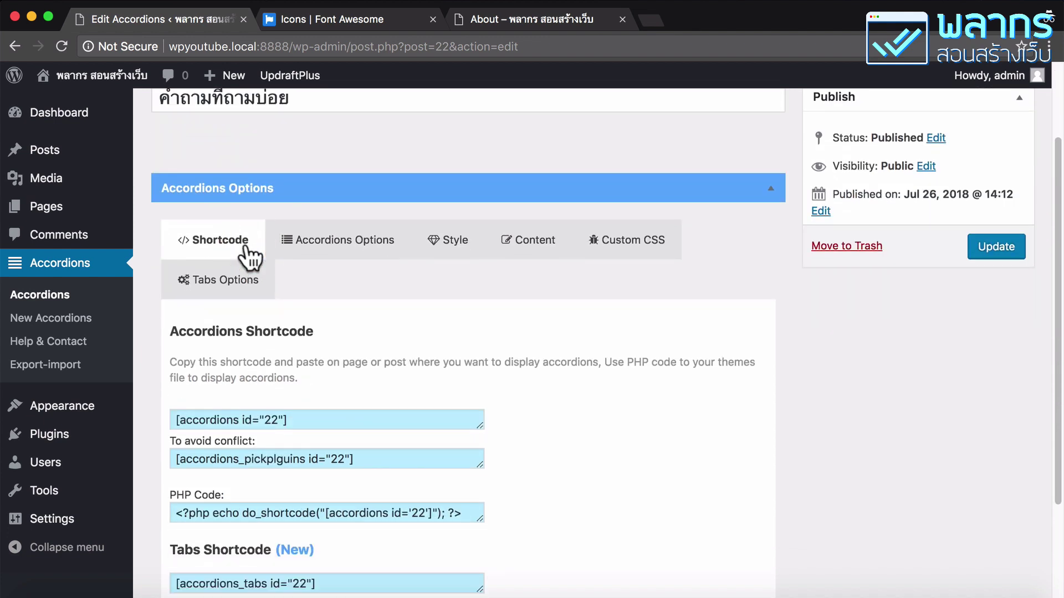
pyautogui.scroll(-4, 256, 250)
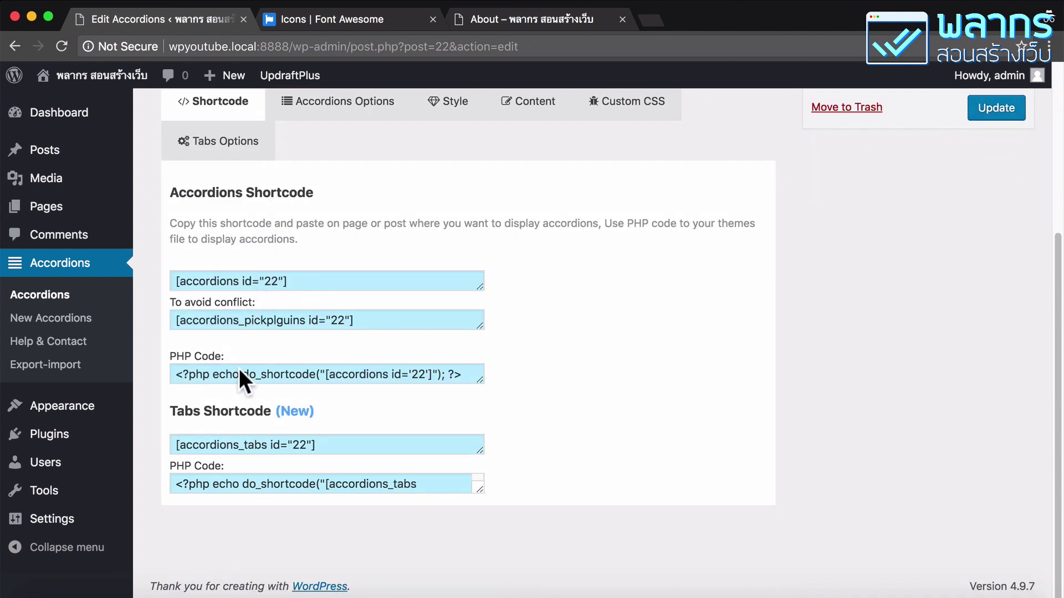
pyautogui.moveTo(173, 438); pyautogui.dragTo(312, 444)
pyautogui.rightClick(290, 441)
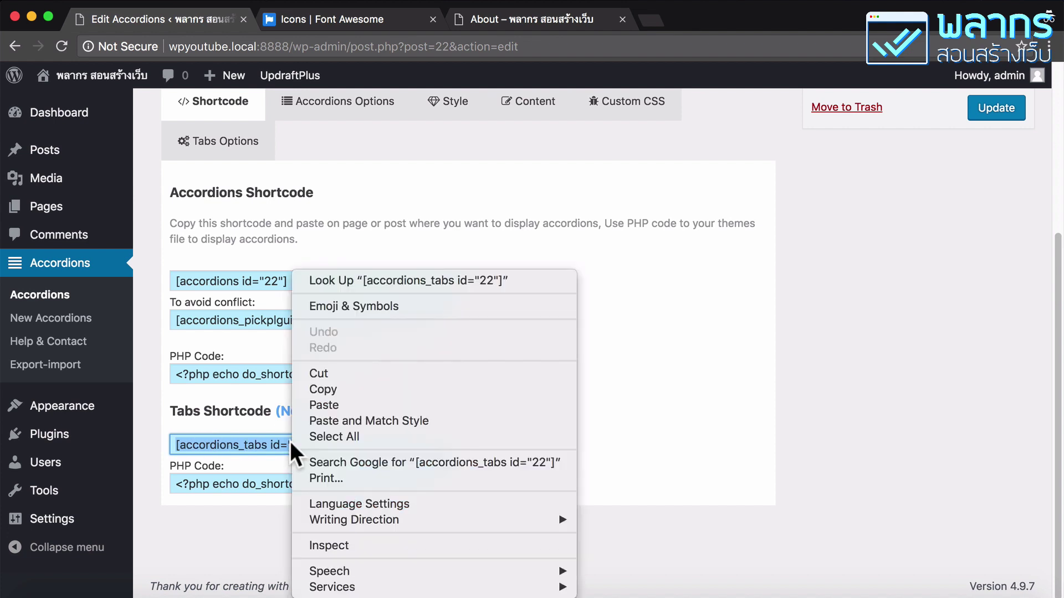
pyautogui.click(344, 389)
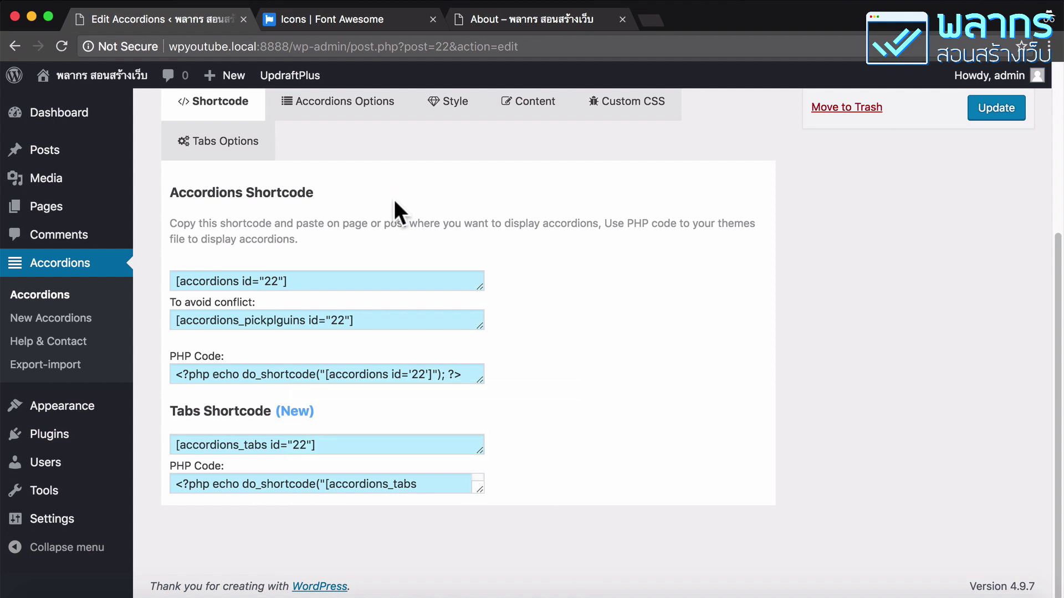
# Step: Open the About page for editing from the list of all pages
pyautogui.moveTo(108, 218)
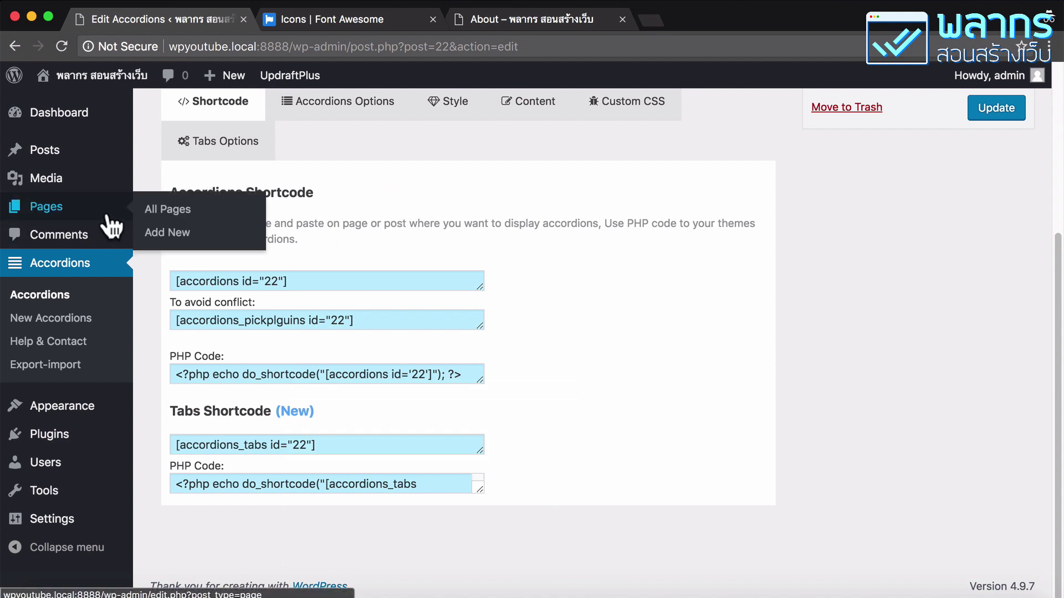
pyautogui.click(215, 215)
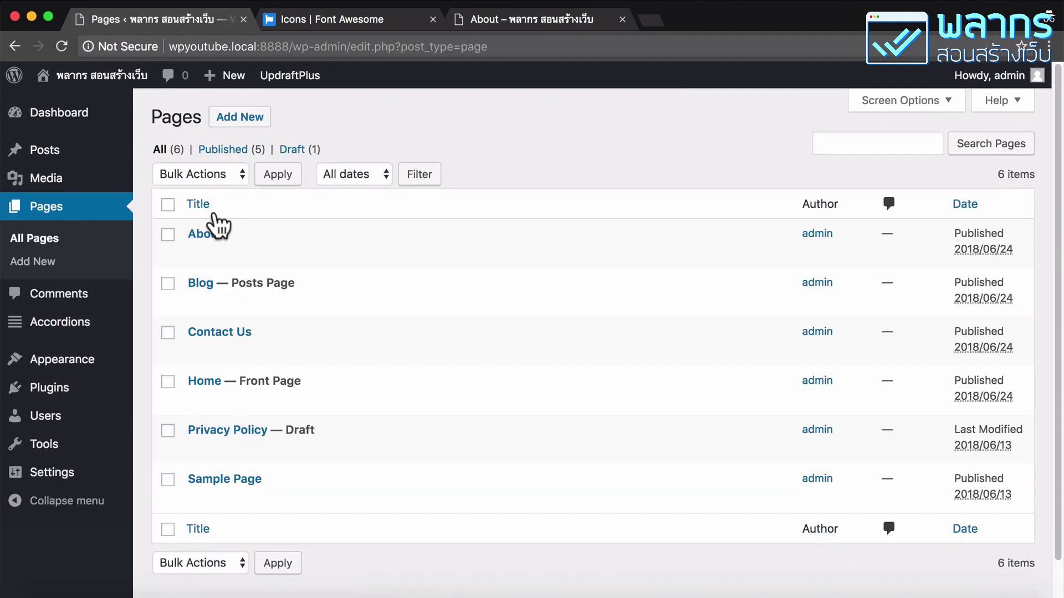
pyautogui.moveTo(218, 243)
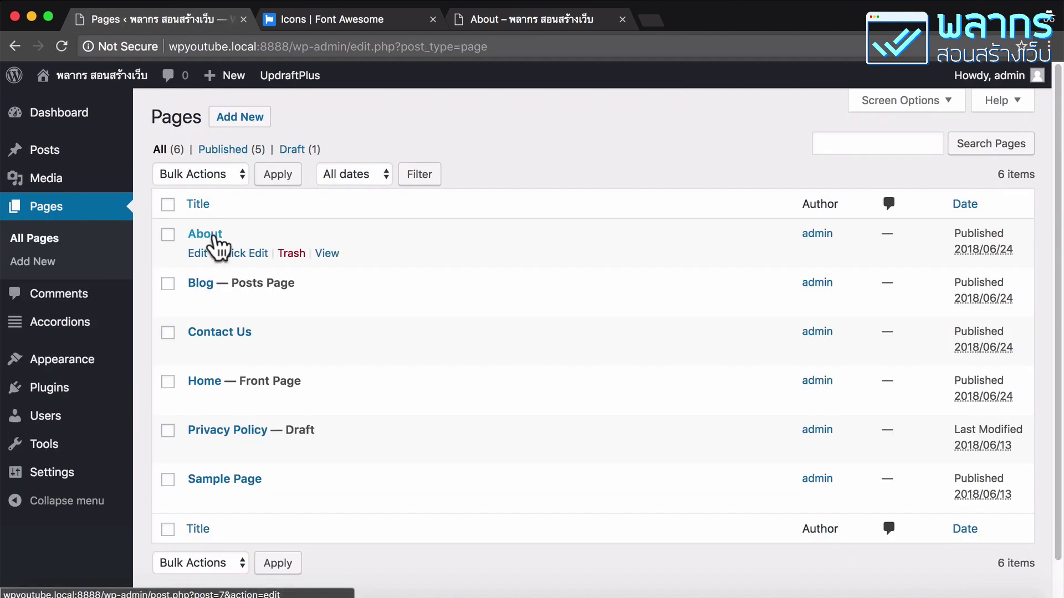
pyautogui.click(216, 235)
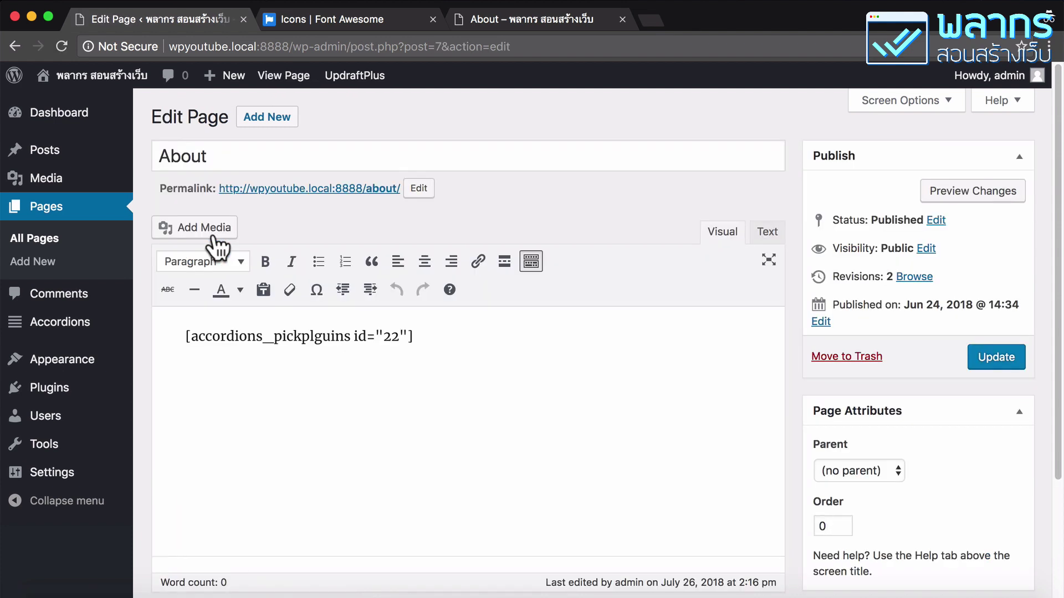
# Step: Replace the About page's accordion shortcode with the copied tabs shortcode as plain text, and update the page
pyautogui.click(264, 292)
pyautogui.moveTo(470, 337); pyautogui.dragTo(173, 331)
pyautogui.press('BackSpace')
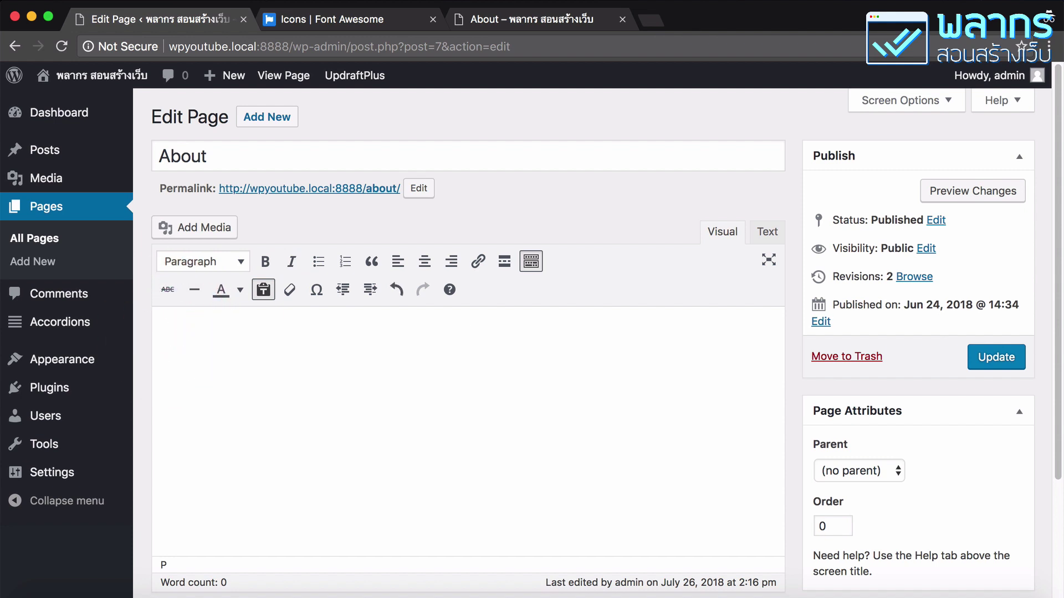
pyautogui.rightClick(202, 333)
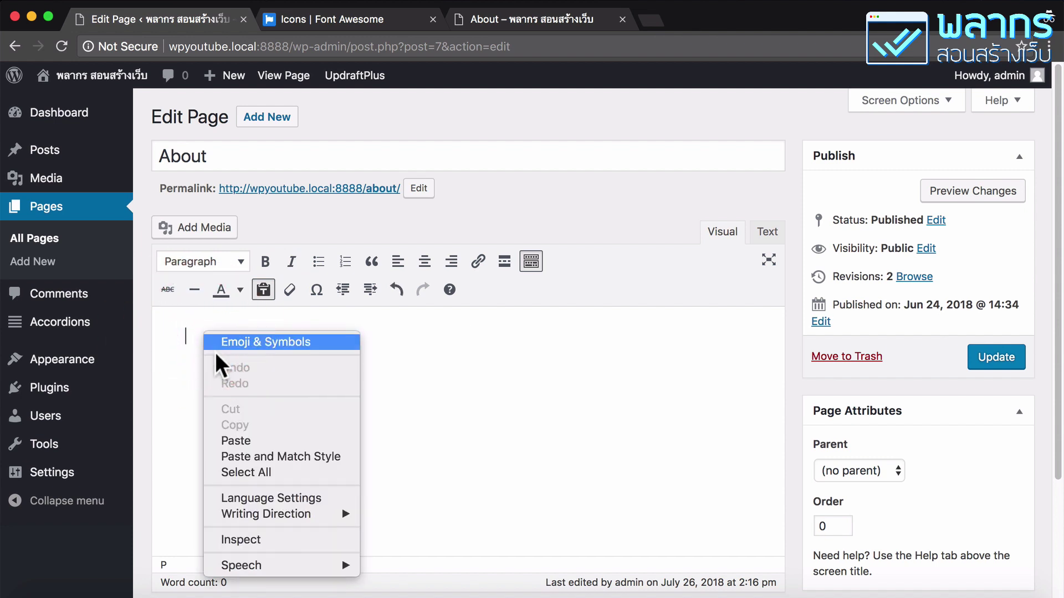
pyautogui.click(244, 442)
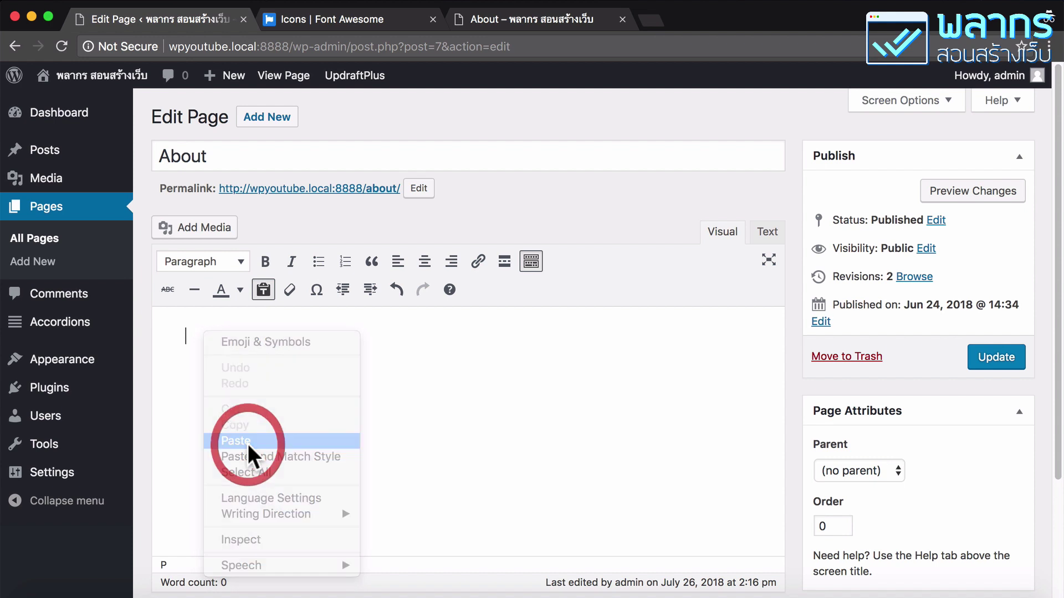
pyautogui.click(1014, 357)
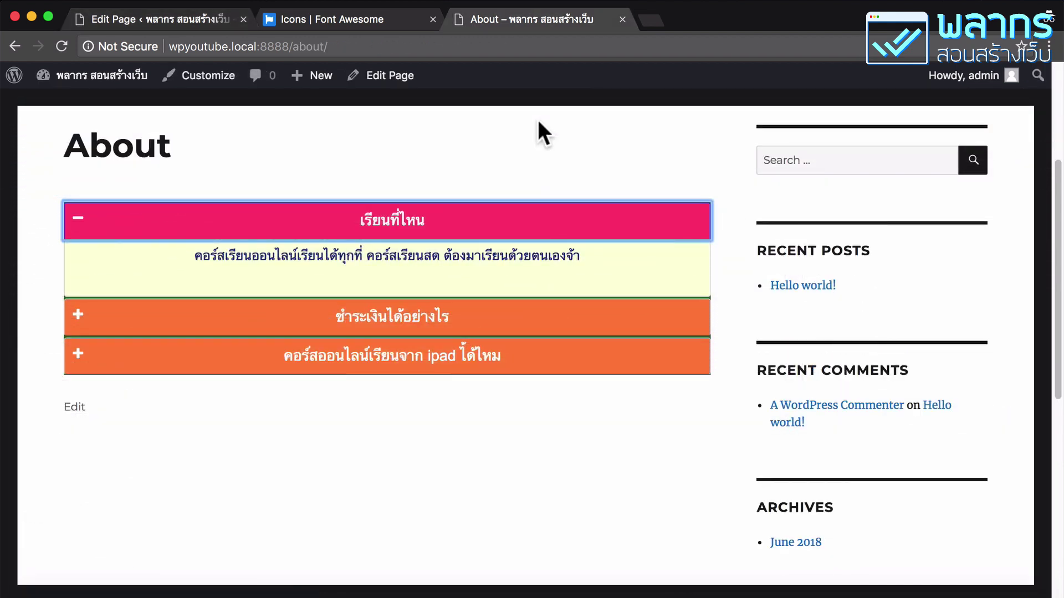
# Step: Reload the published About page and switch between the three FAQ tabs to check the tabbed layout
pyautogui.click(182, 325)
pyautogui.click(233, 505)
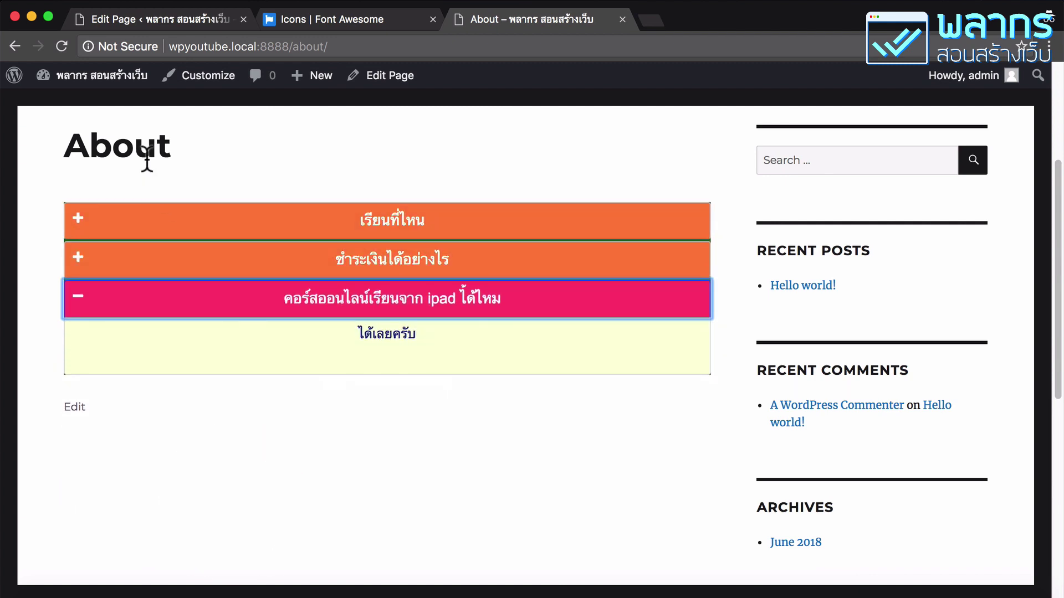
pyautogui.click(68, 48)
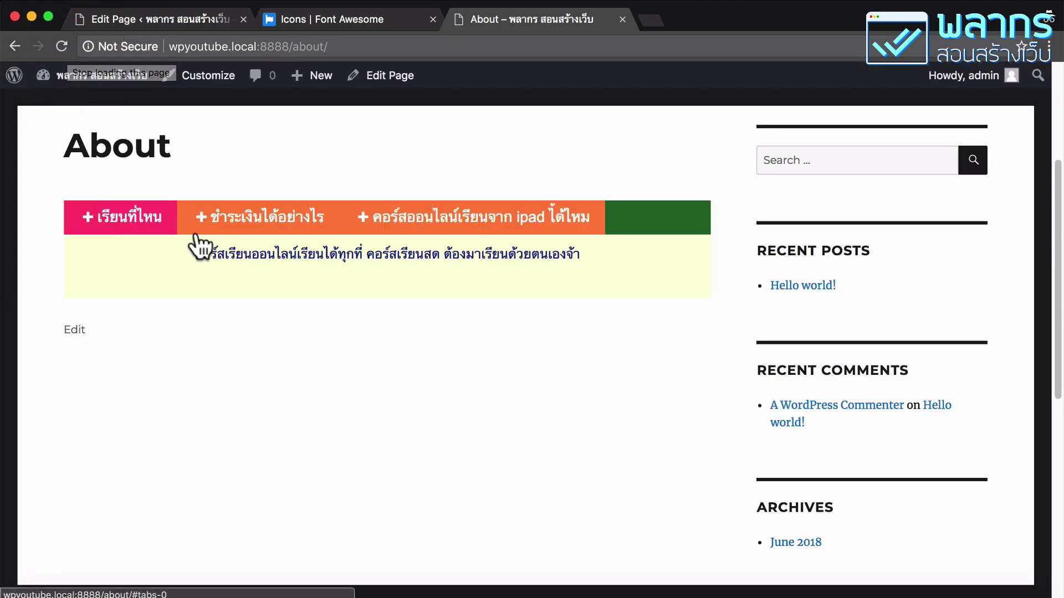
pyautogui.click(208, 219)
pyautogui.click(396, 225)
pyautogui.click(551, 235)
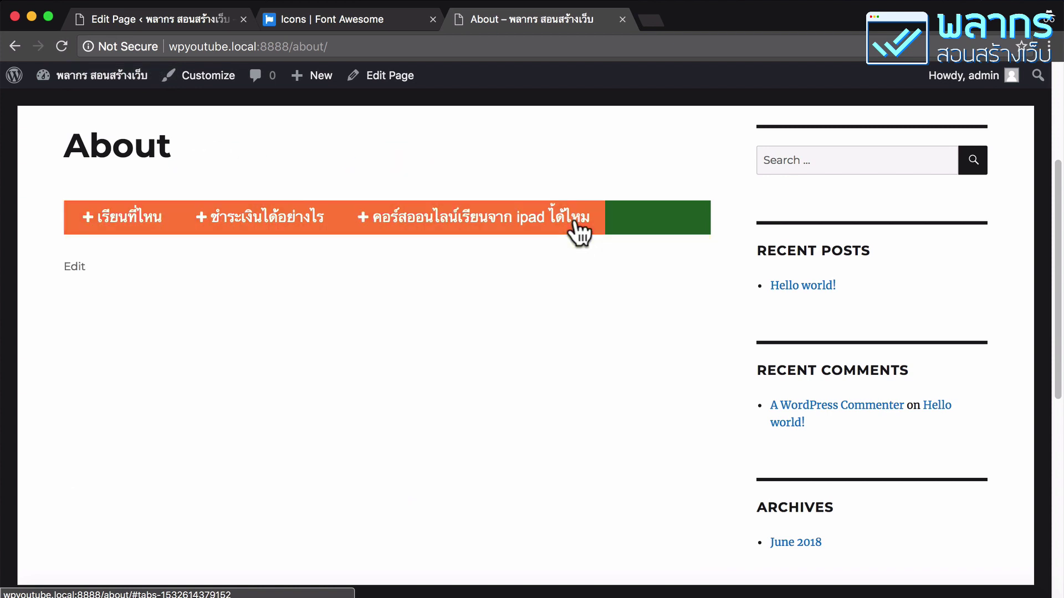
pyautogui.click(313, 216)
pyautogui.click(147, 230)
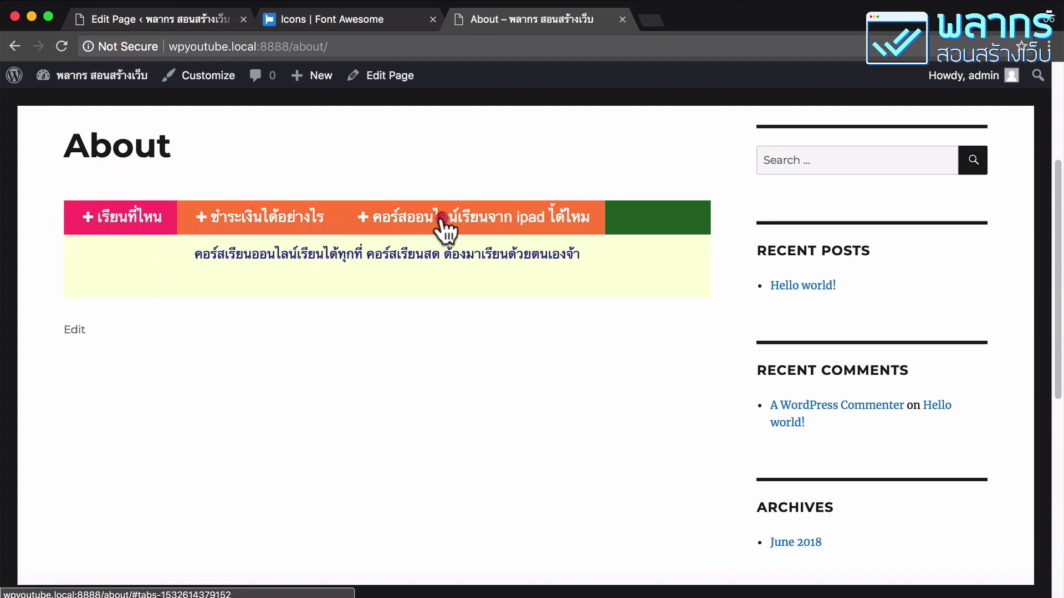
pyautogui.click(446, 230)
pyautogui.click(277, 230)
pyautogui.click(135, 230)
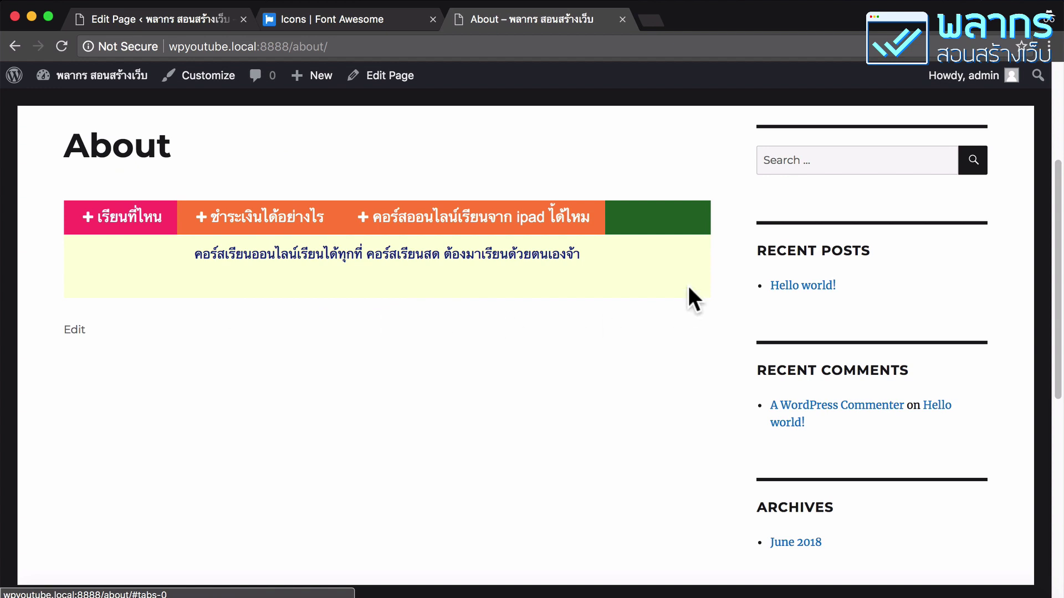